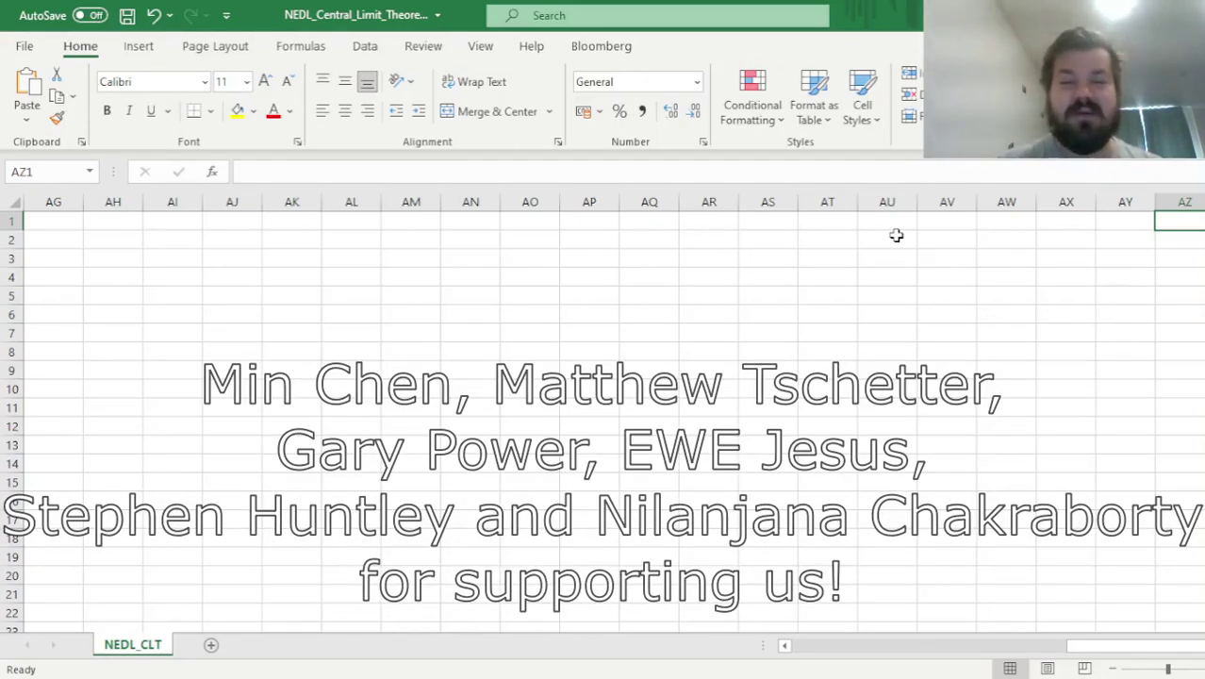
Step: Examine the dice number headers across row 1 and the throw numbers listed down column A
key("ctrl+Left")
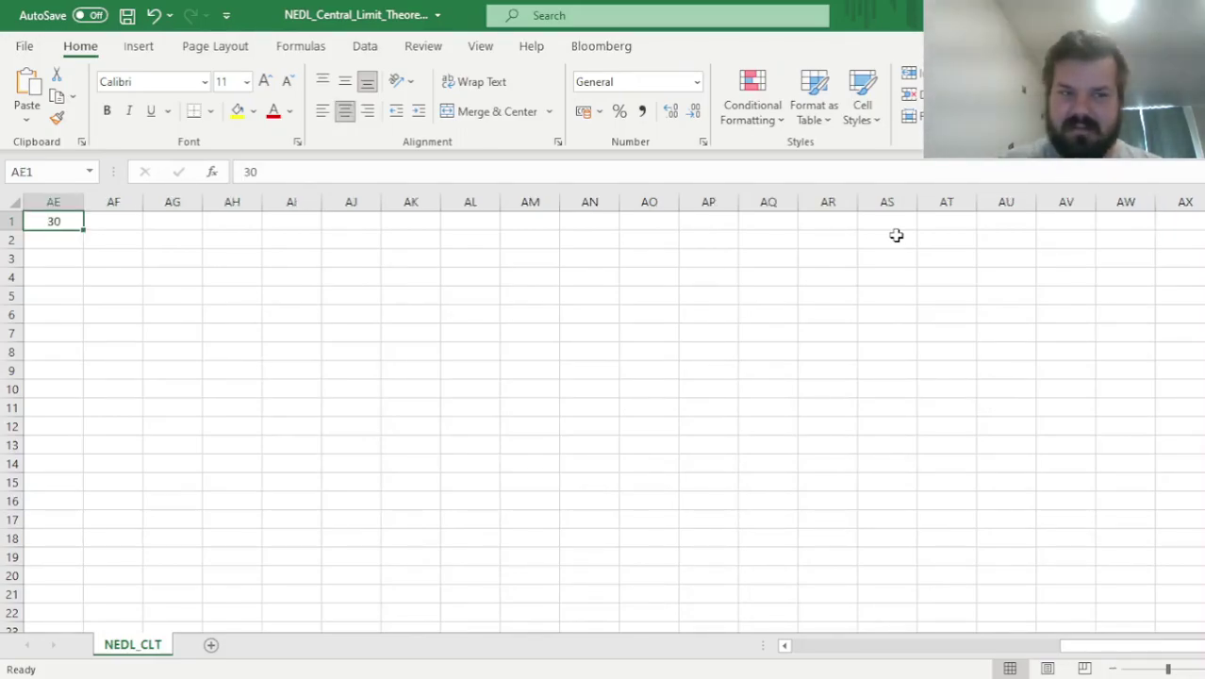
key("ctrl+Left")
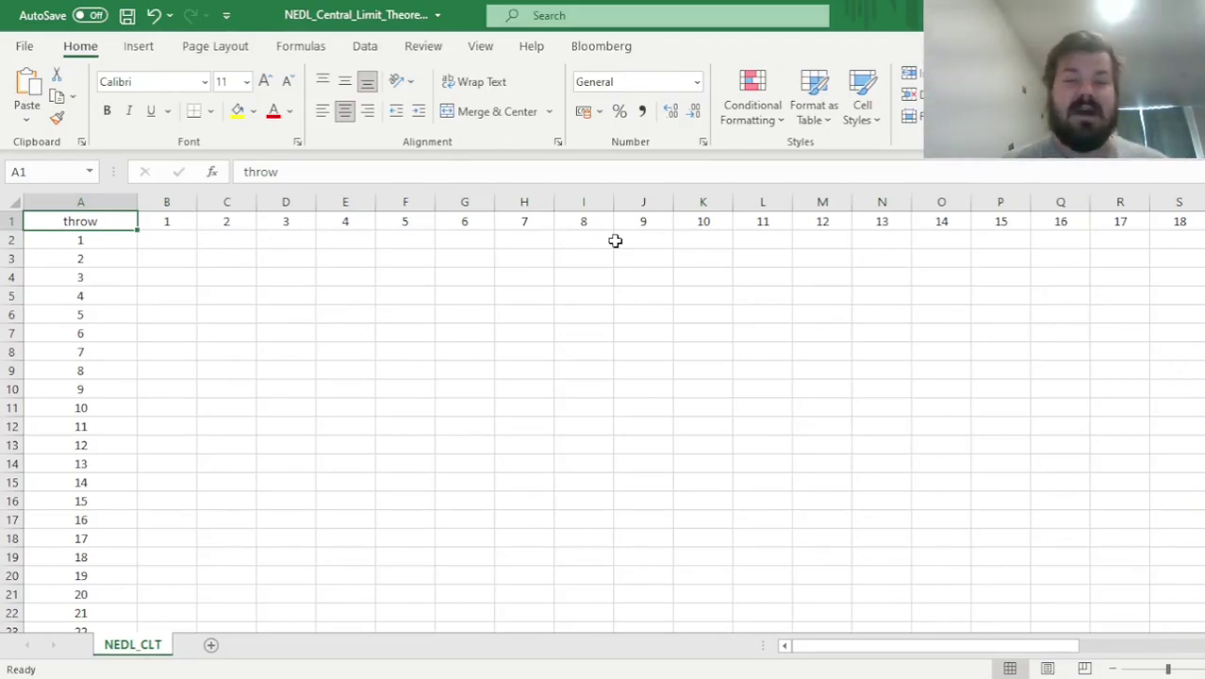
key("Right")
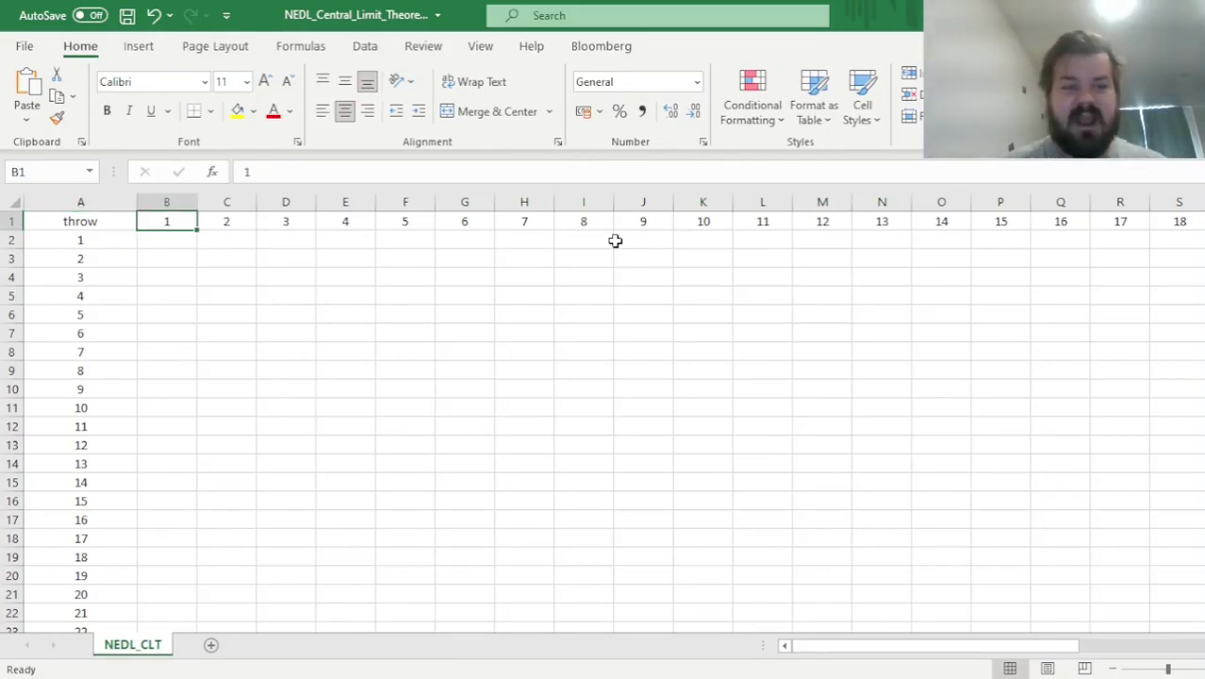
key("ctrl+shift+Right")
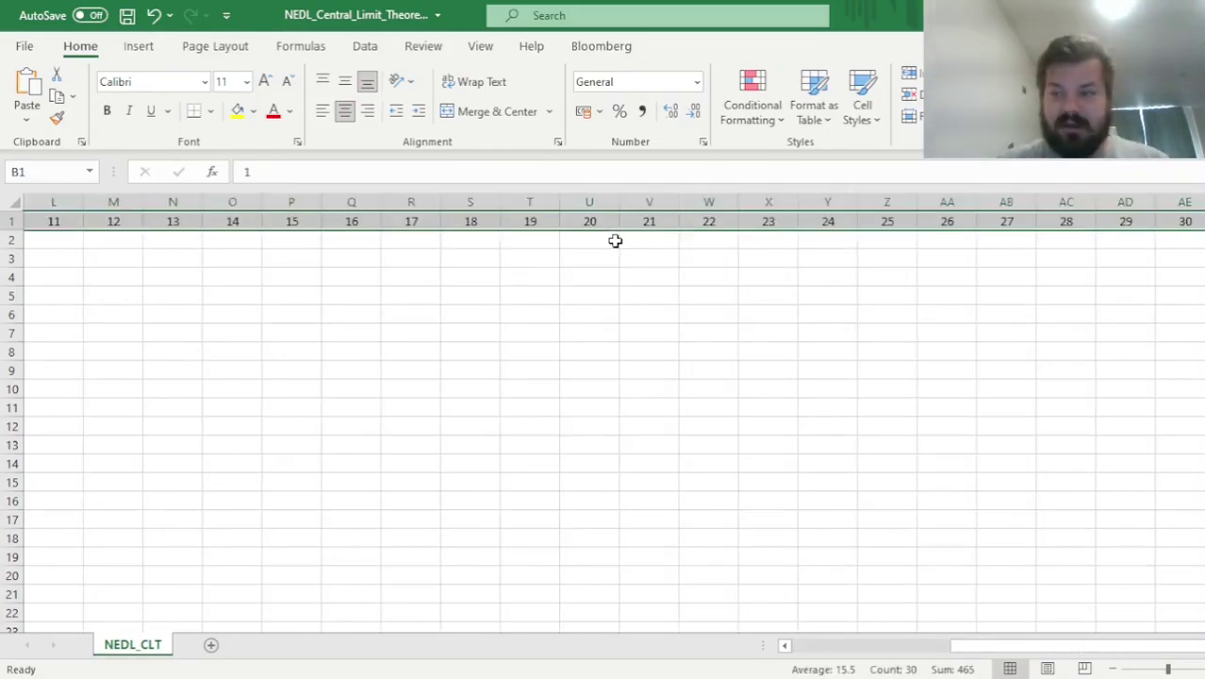
key("Up")
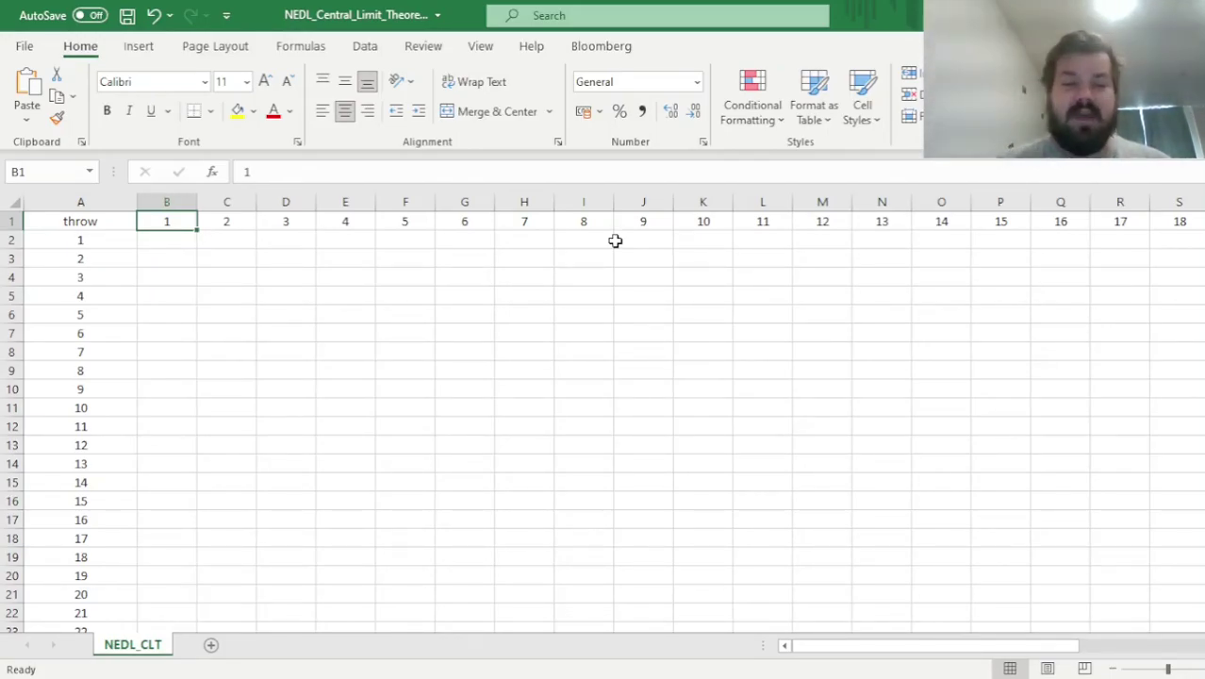
key("Left")
key("Down")
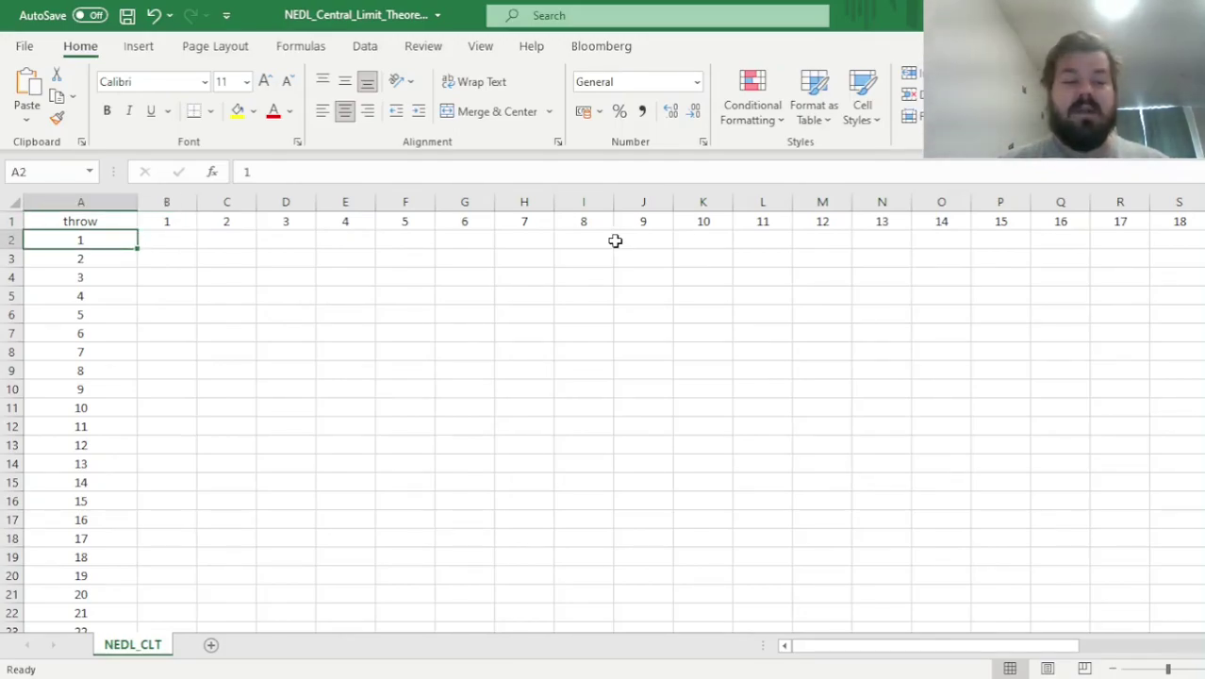
key("ctrl+shift+Down")
key("Up")
key("Down")
Step: Enter =RANDBETWEEN(1,6) in cell B2 to simulate the first throw of die 1
key("Right")
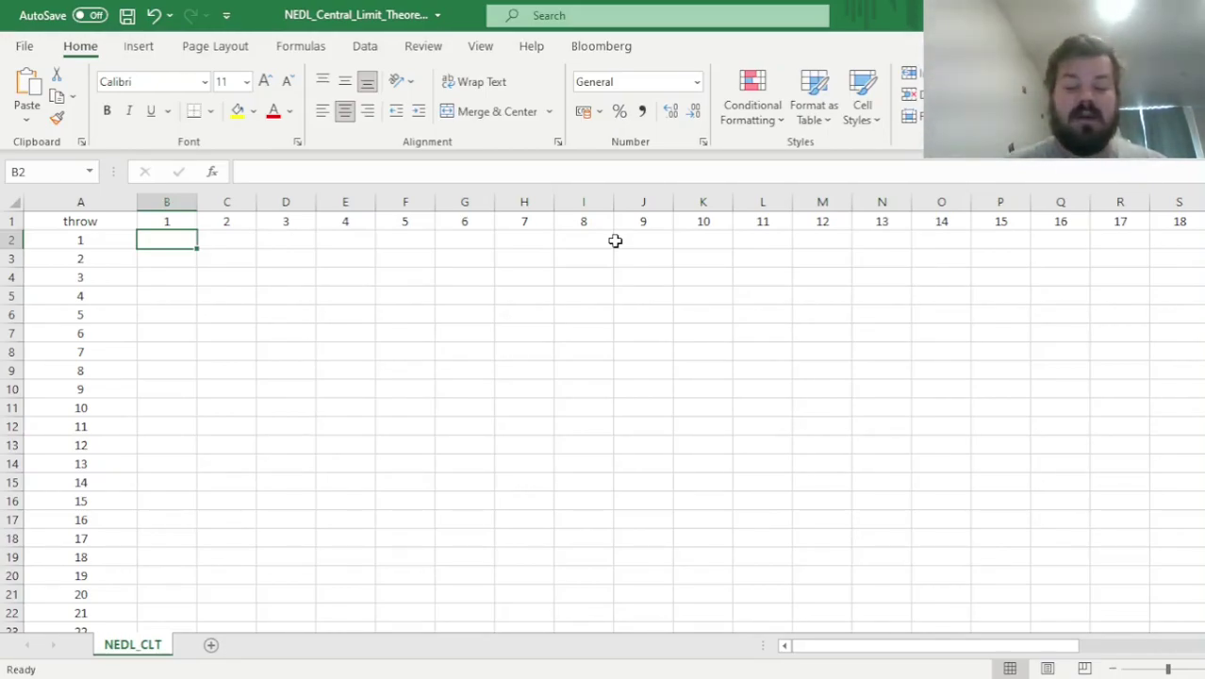
type("=RANDBETWEEN")
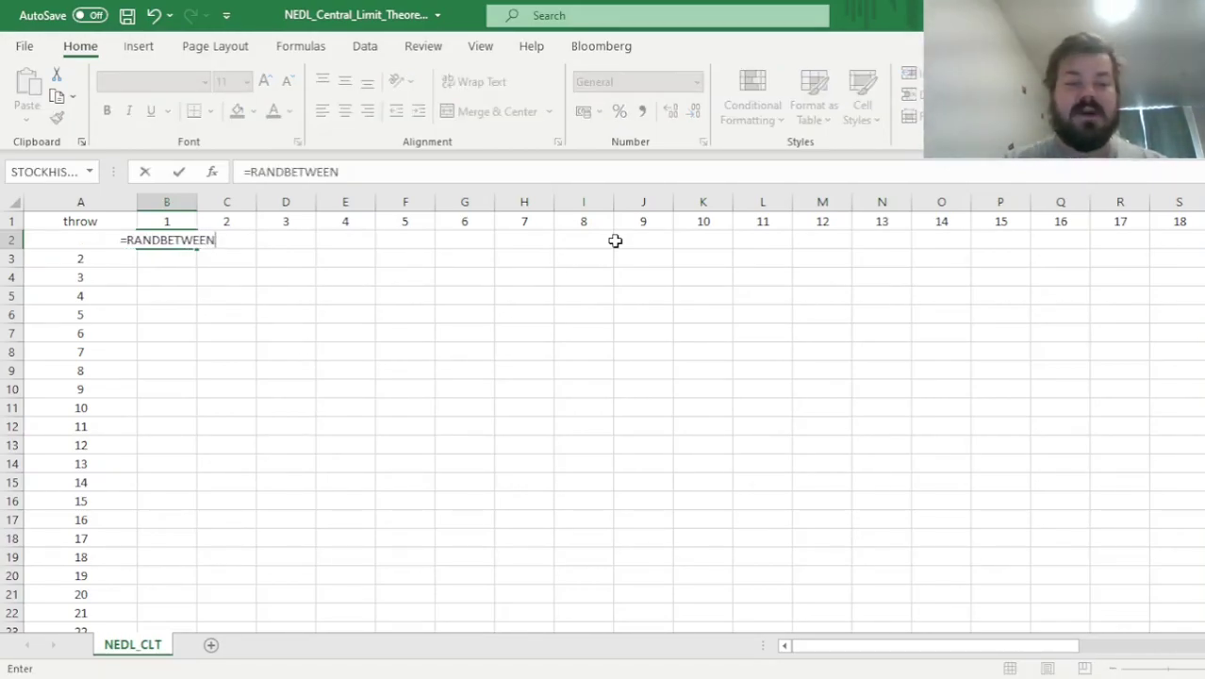
type("(")
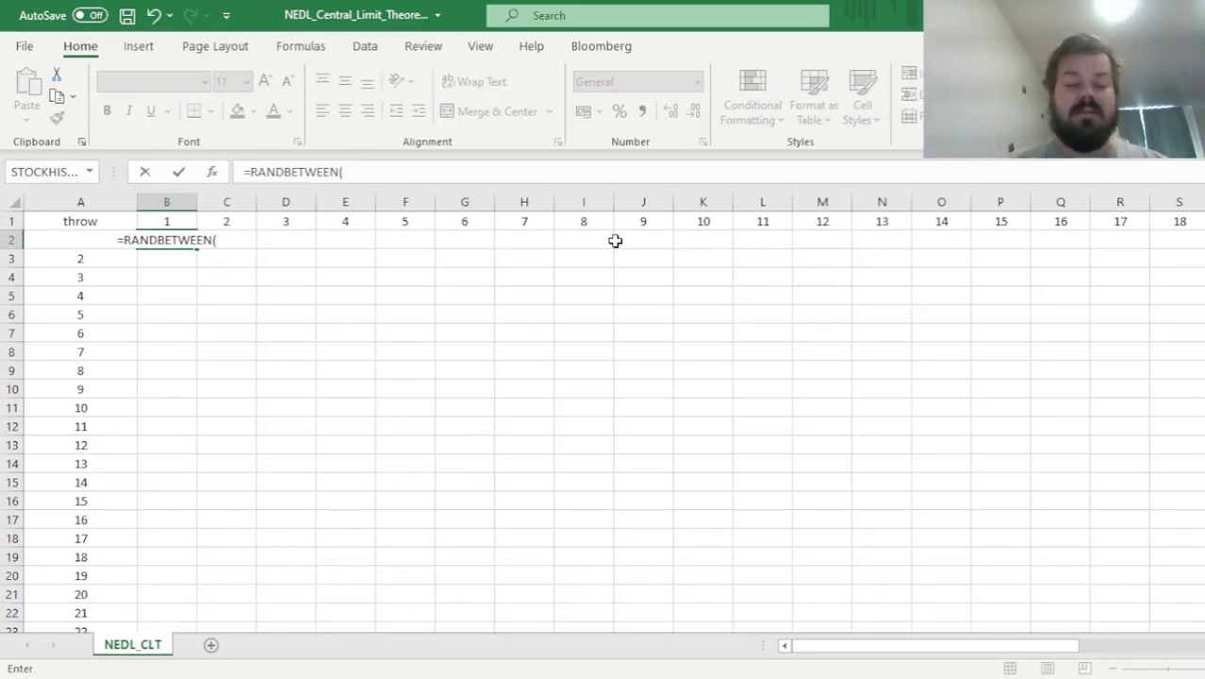
type("1,6)")
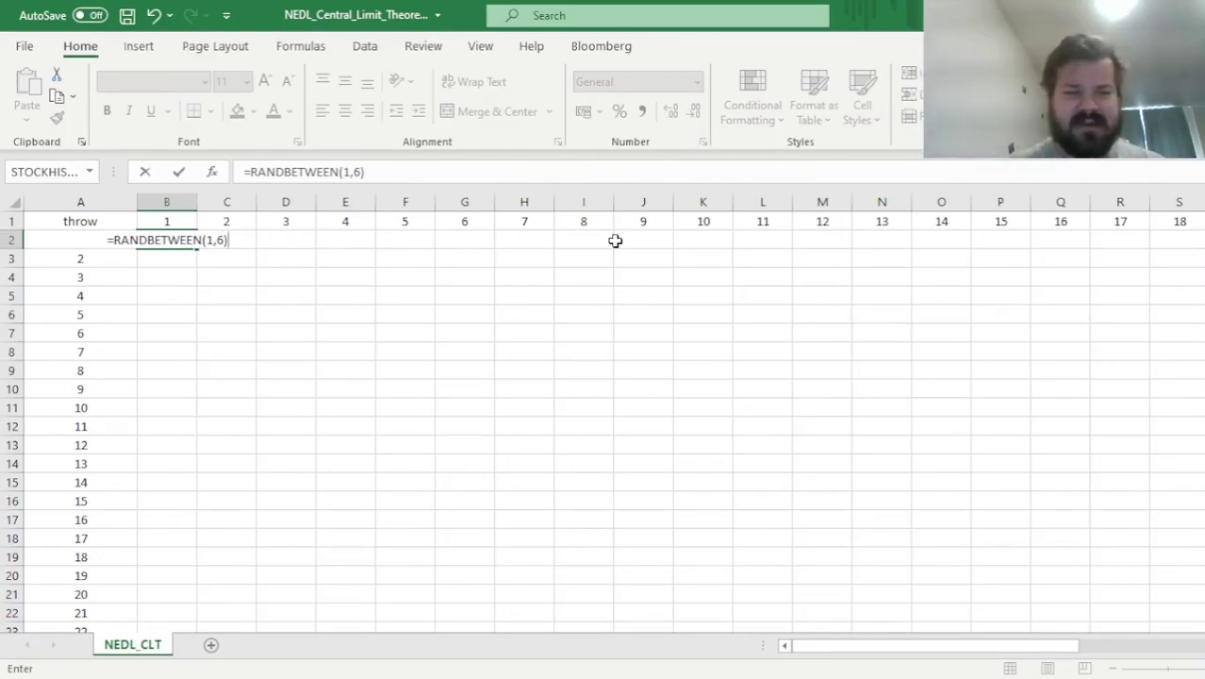
key("ctrl+Return")
key("Up")
key("Down")
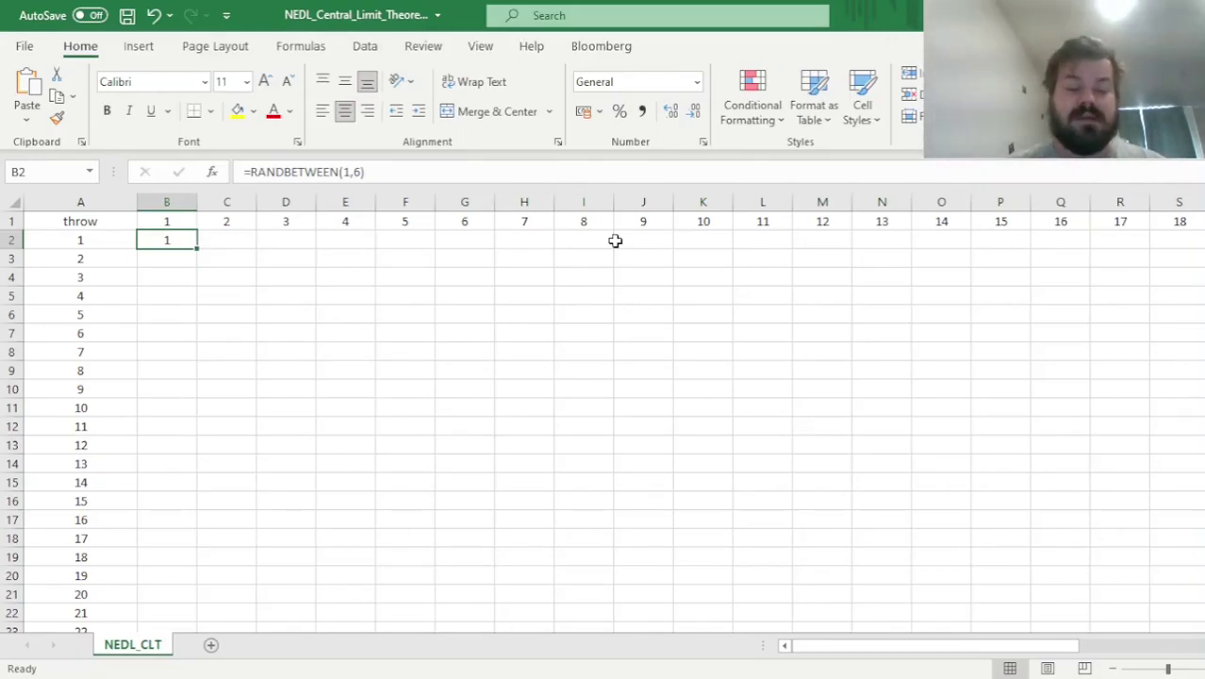
key("Right")
key("Left")
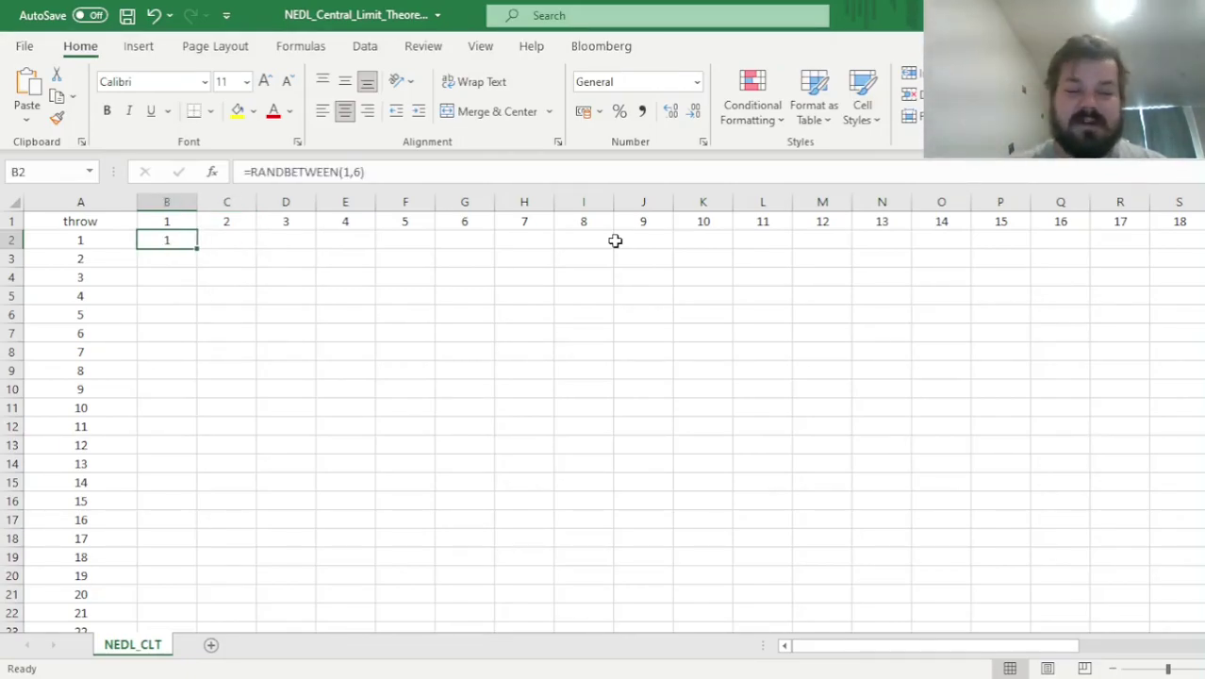
key("Right")
key("Left")
key("Up")
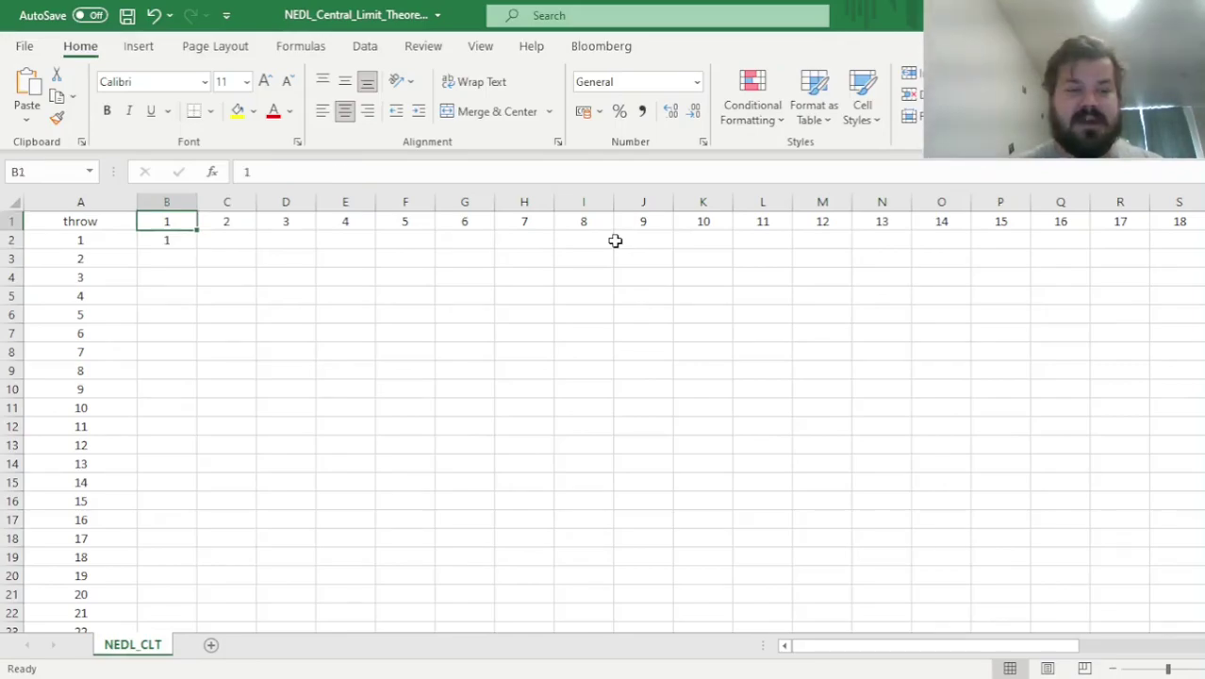
key("Right")
key("Down")
key("Left")
key("Up")
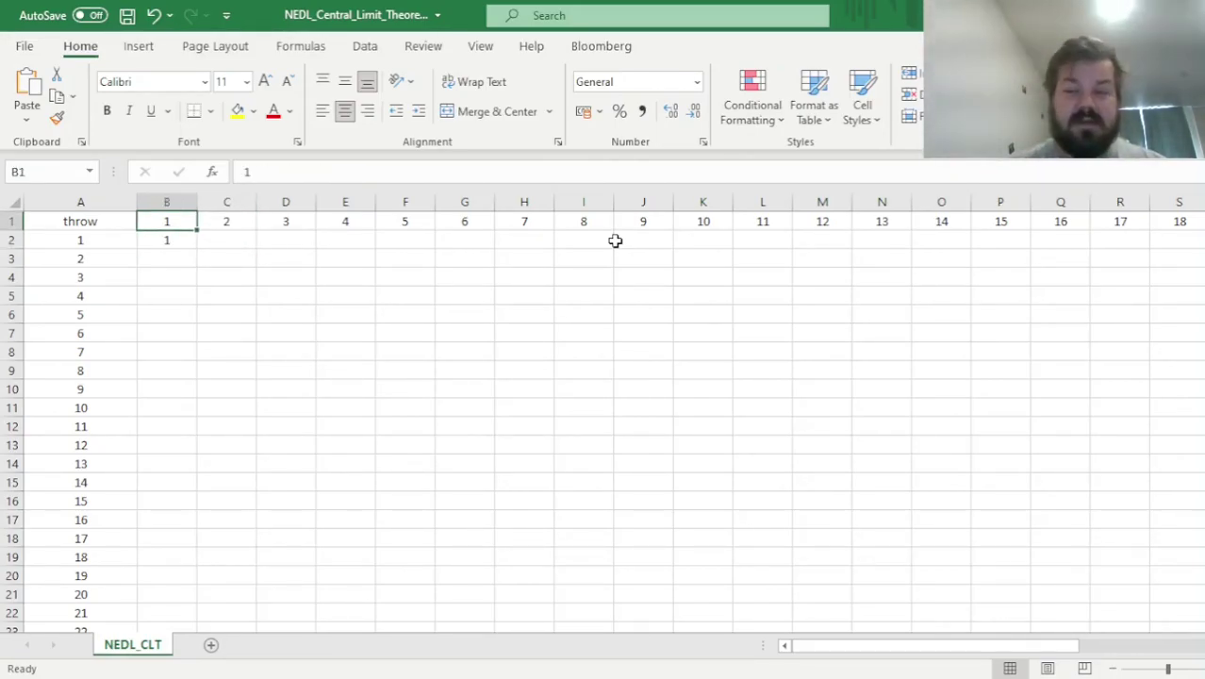
Step: Fill the RANDBETWEEN formula from B2 across row 2 to AE2, covering all 30 dice
key("ctrl+Right")
key("Down")
type("1")
key("ctrl+Left")
key("ctrl+shift+Right")
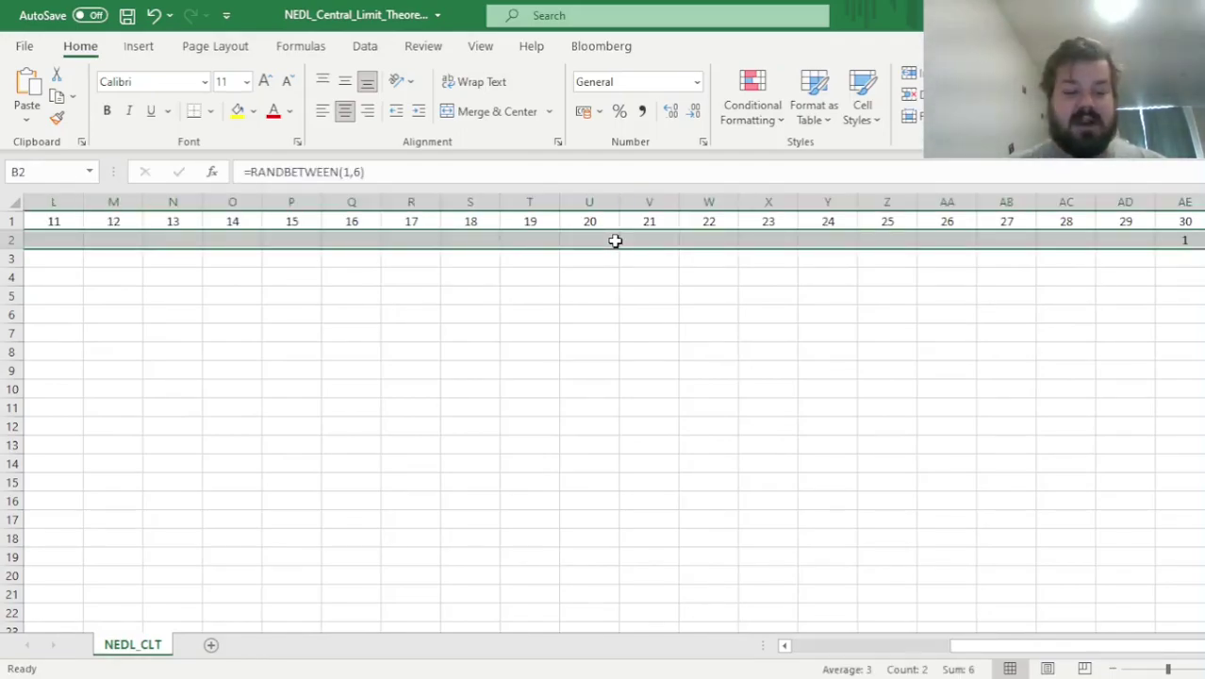
key("ctrl+r")
Step: Copy the row 2 random throw formulas (B2:AE2) down through row 1001 for all 1000 throws
key("Left")
key("Right")
key("ctrl+shift+Right")
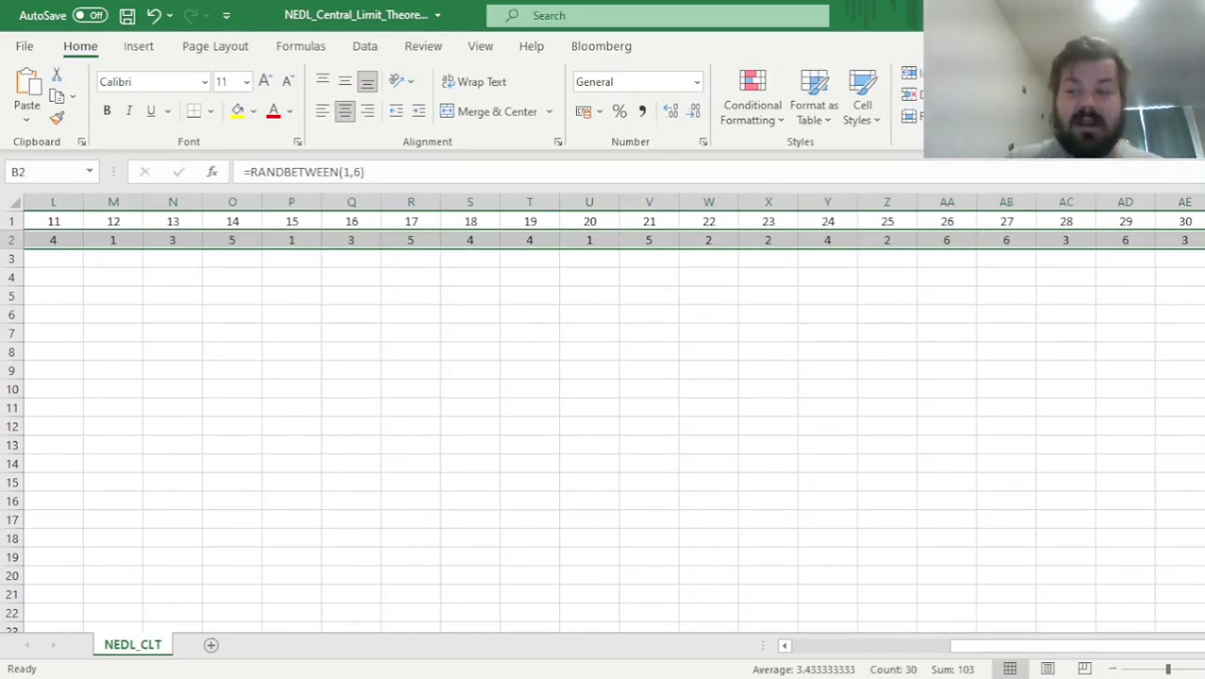
double_click(1196, 249)
key("shift+BackSpace")
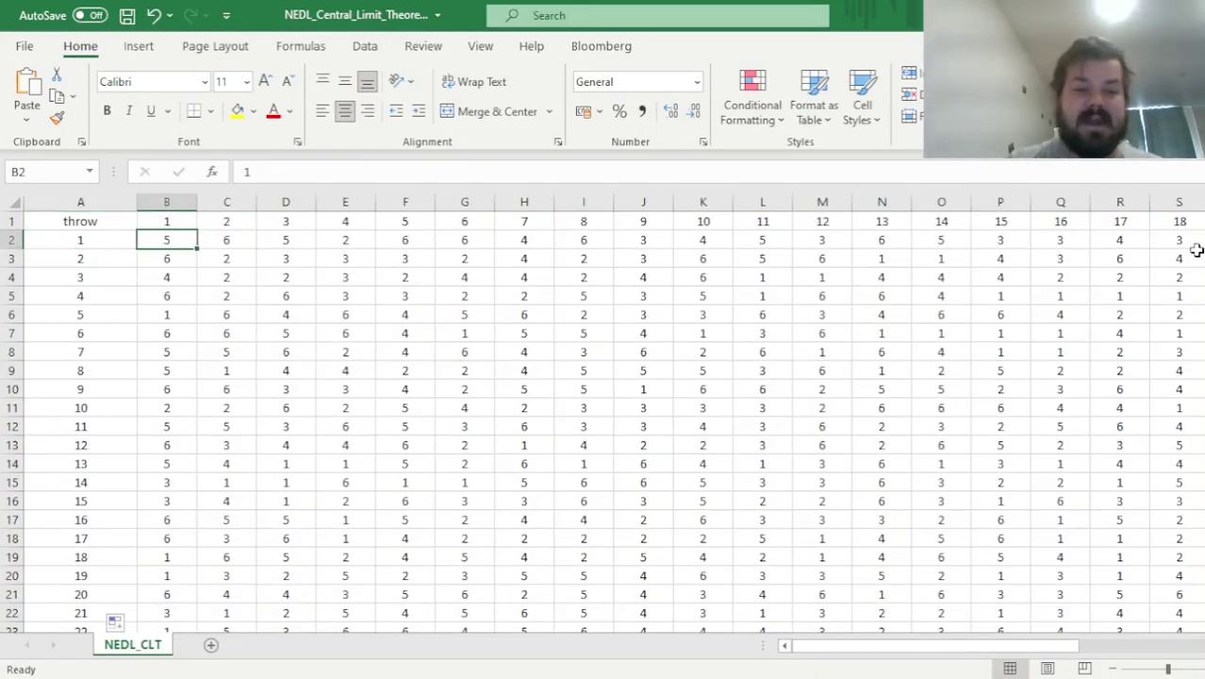
key("ctrl+shift+End")
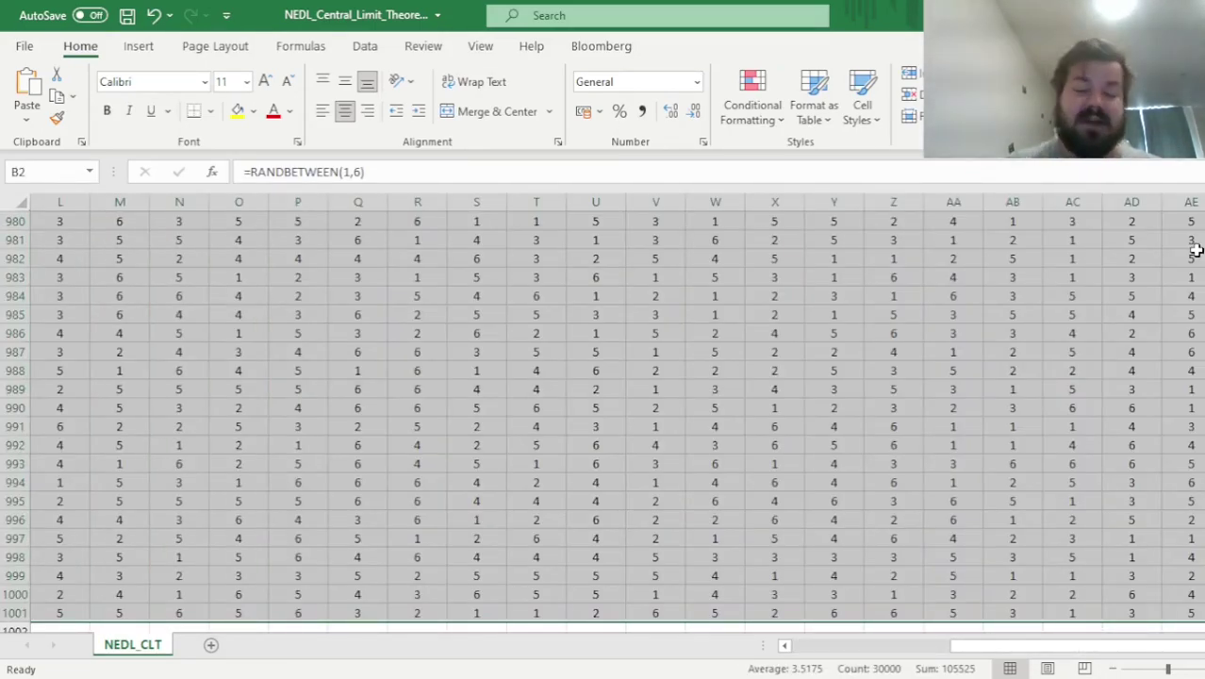
key("ctrl+Home")
key("Right")
key("Down")
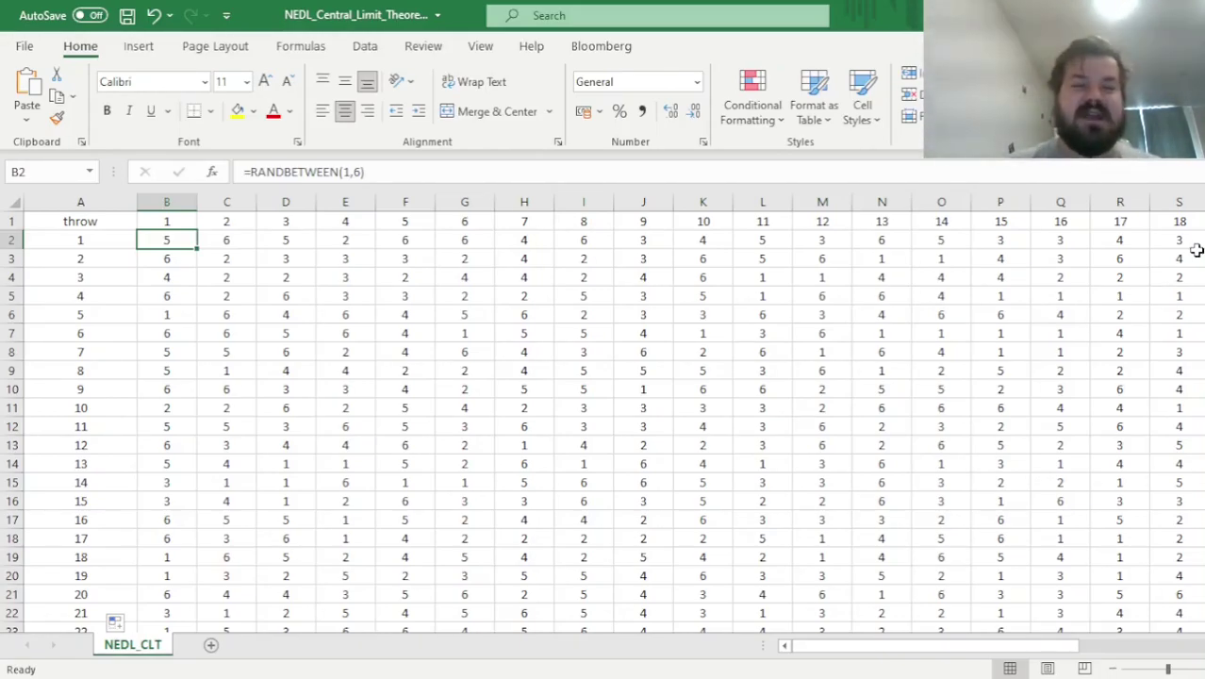
Step: Replace the random formulas in B2:AE1001 with their static values by pasting the copied block over itself as values
key("ctrl+shift+Right")
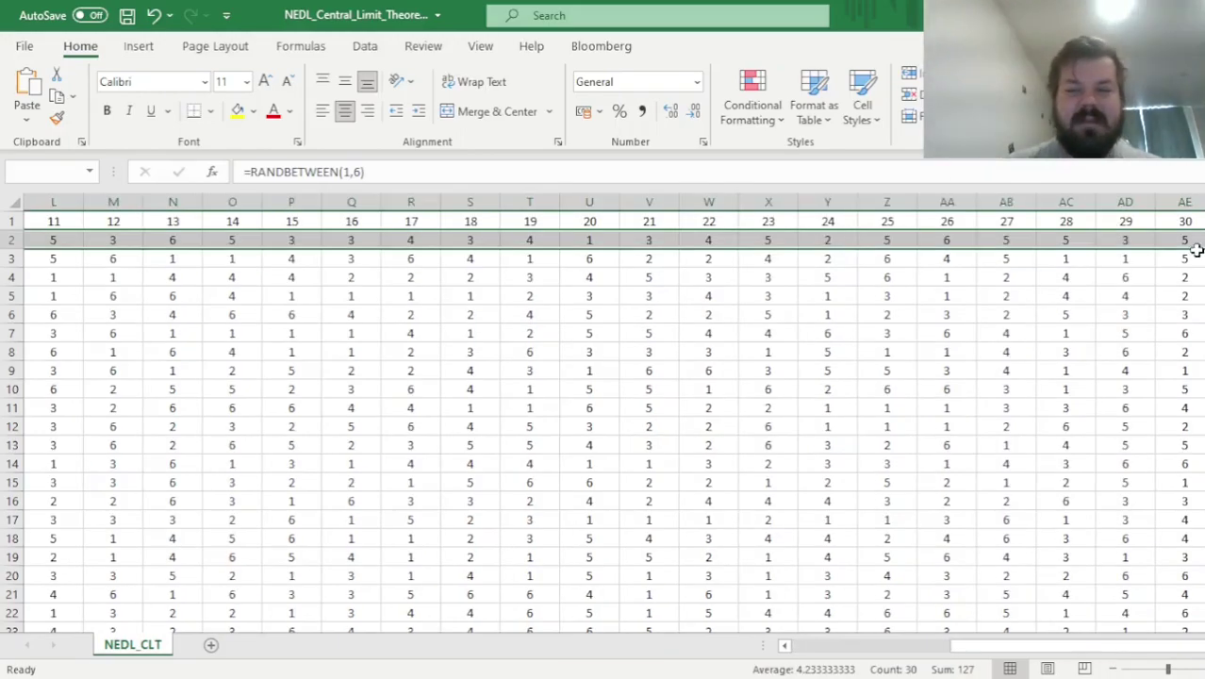
key("ctrl+shift+Down")
key("ctrl+c")
left_click(26, 113)
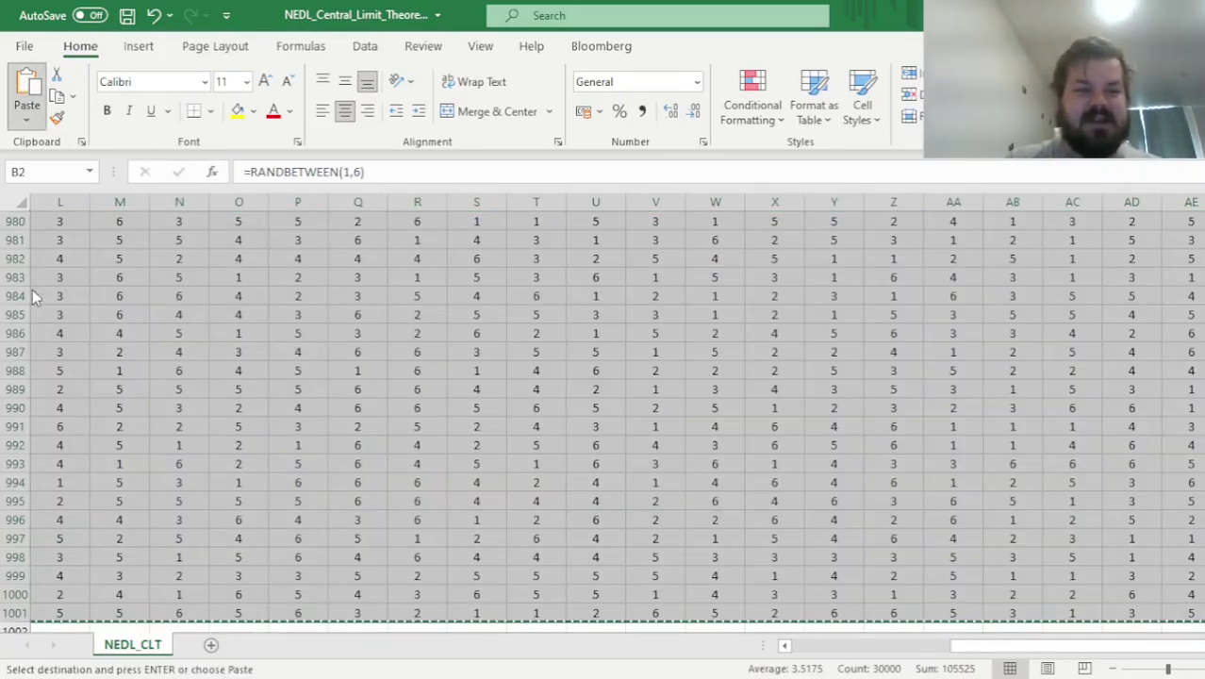
left_click(40, 276)
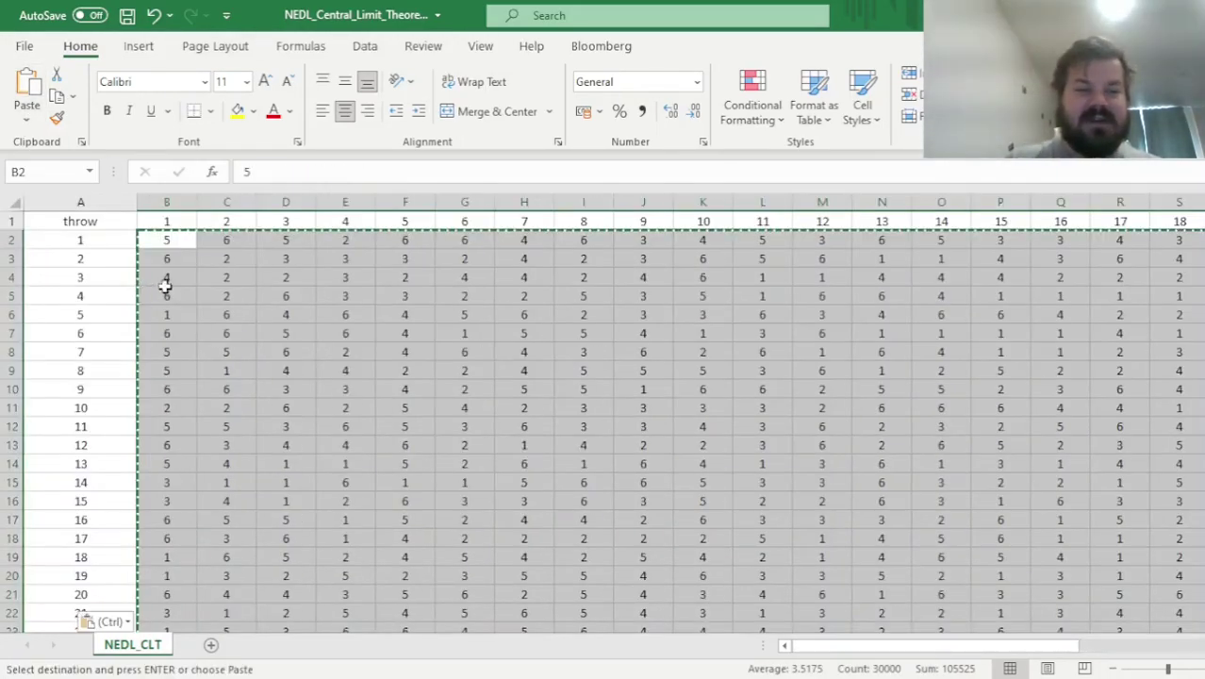
left_click(165, 237)
key("Escape")
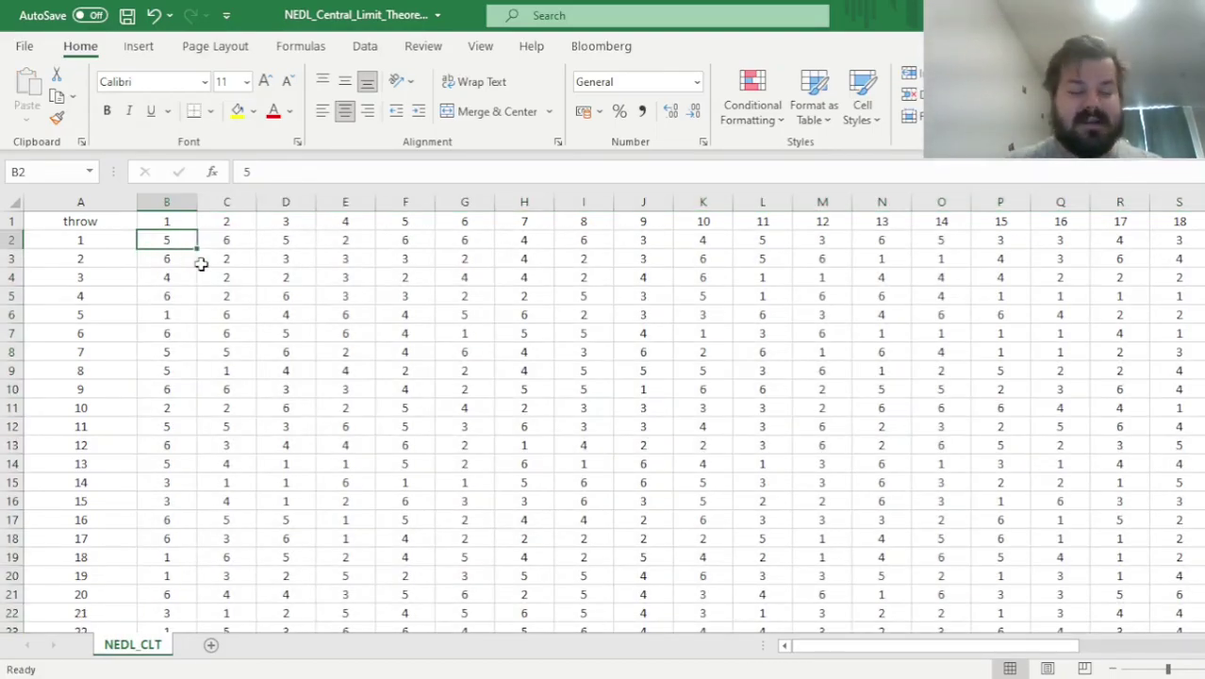
Step: Enter =SUM($B2:B2) in cell B1004 of the number of dice table, anchoring the sum's starting column
key("ctrl+Down")
scroll(228, 377, "down", 4)
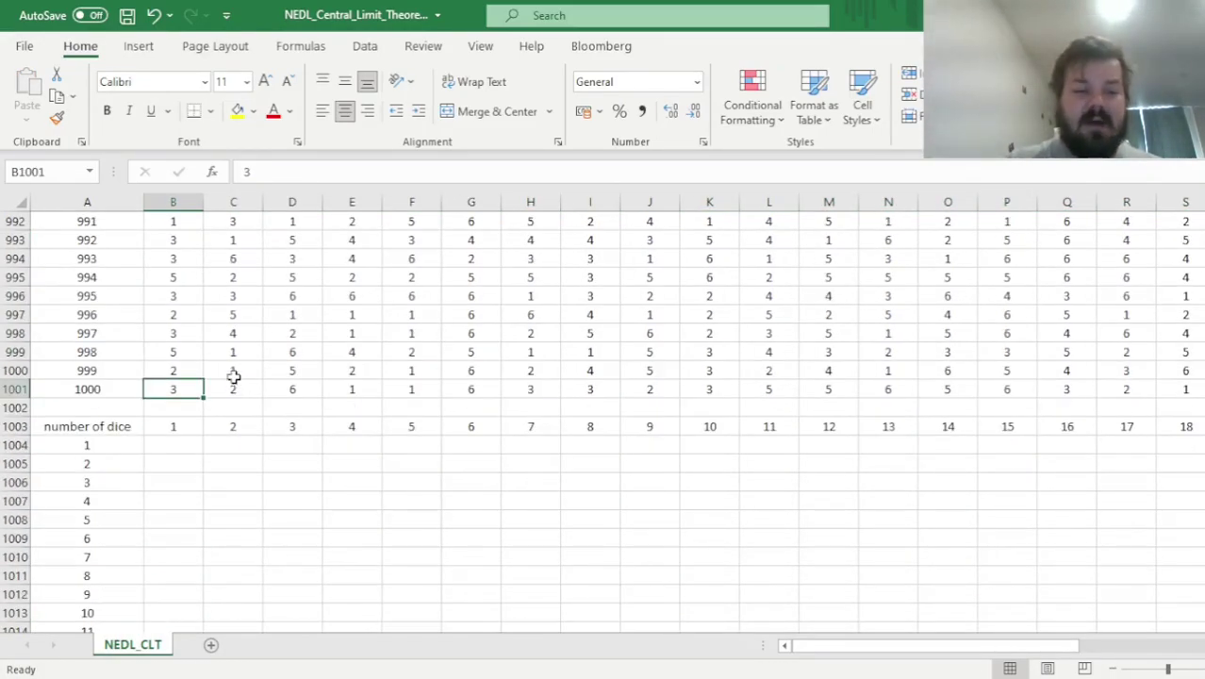
left_click(191, 445)
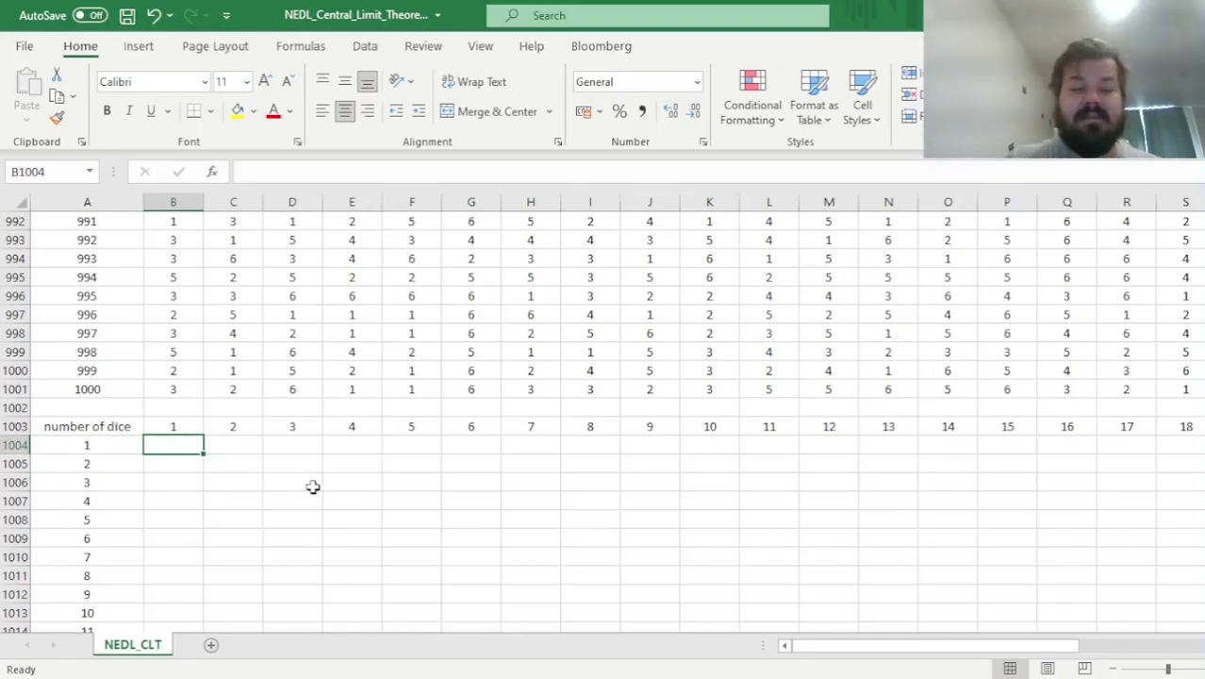
type("=SUM(")
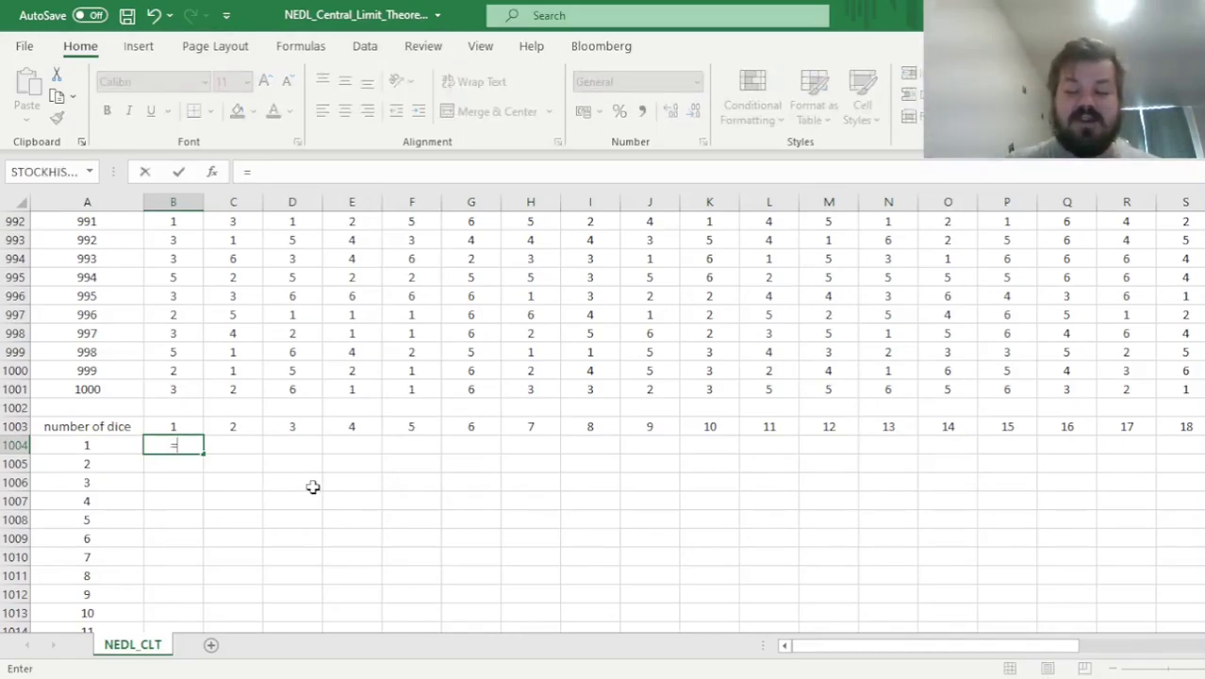
left_click(177, 372)
key("ctrl+Up")
key("Down")
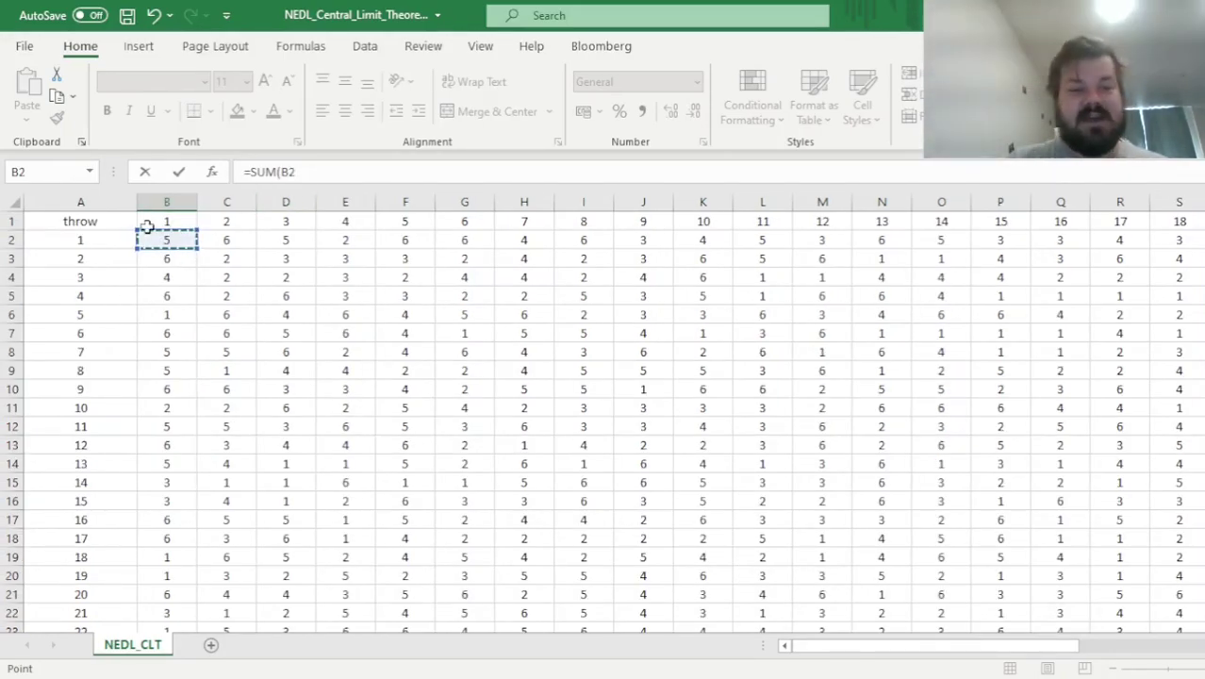
left_click(286, 171)
type("$B2")
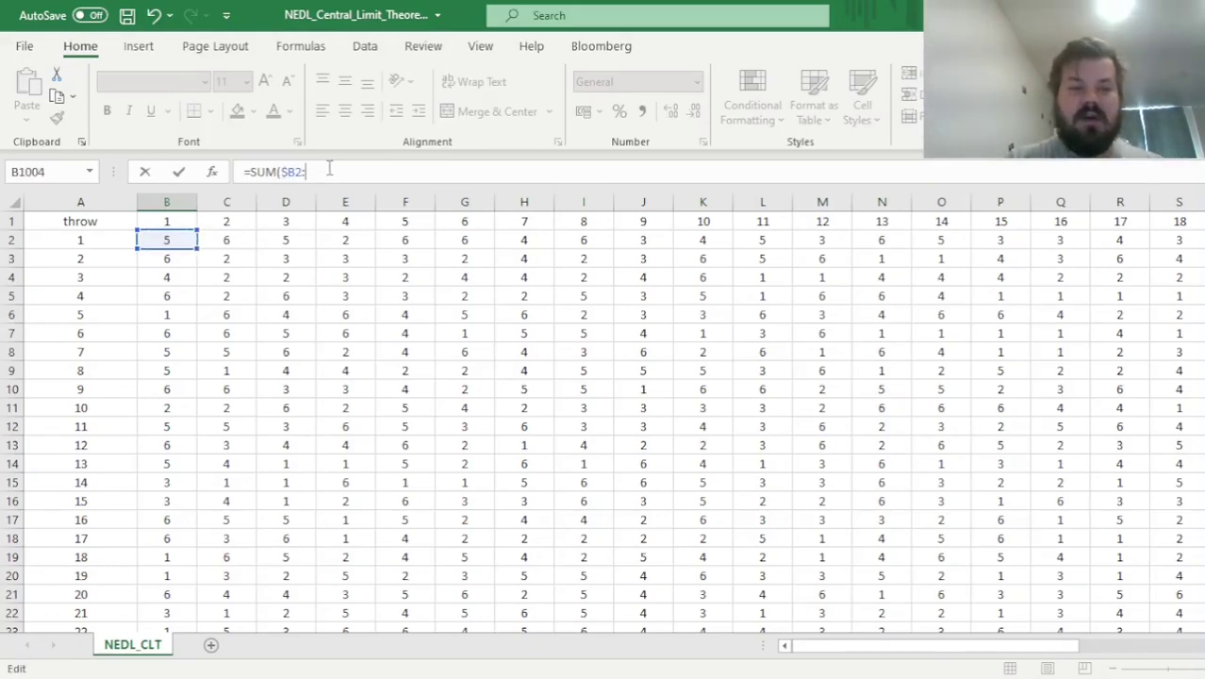
type(":B2)")
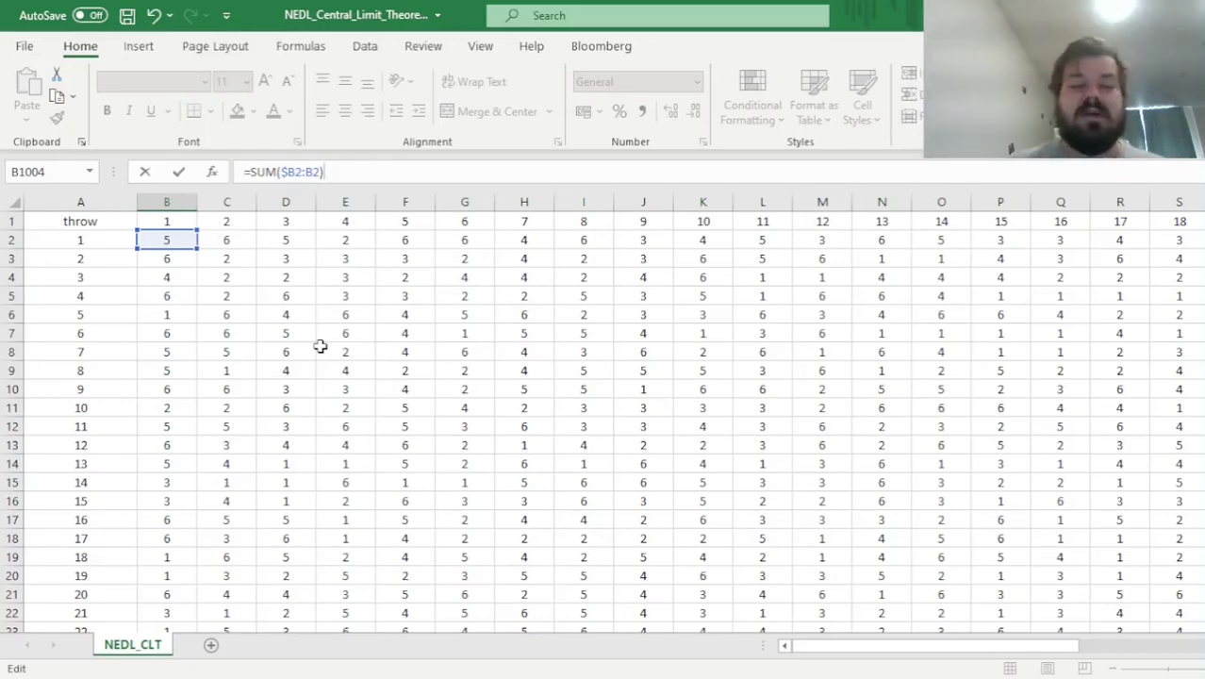
key("Return")
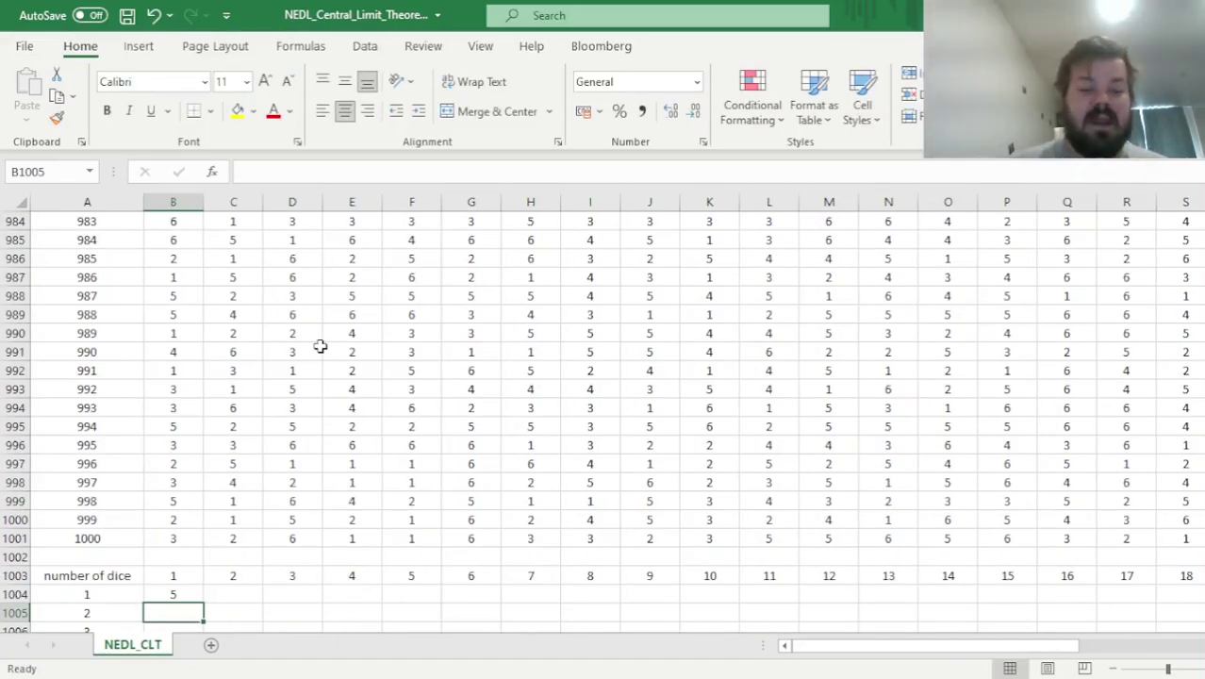
Step: Fill the cumulative SUM formula from B1004 across row 1004 to AE1004, under all 30 dice counts
key("Up")
key("Up")
key("ctrl+Right")
key("Down")
type("1")
key("Left")
key("ctrl+Left")
key("ctrl+shift+Right")
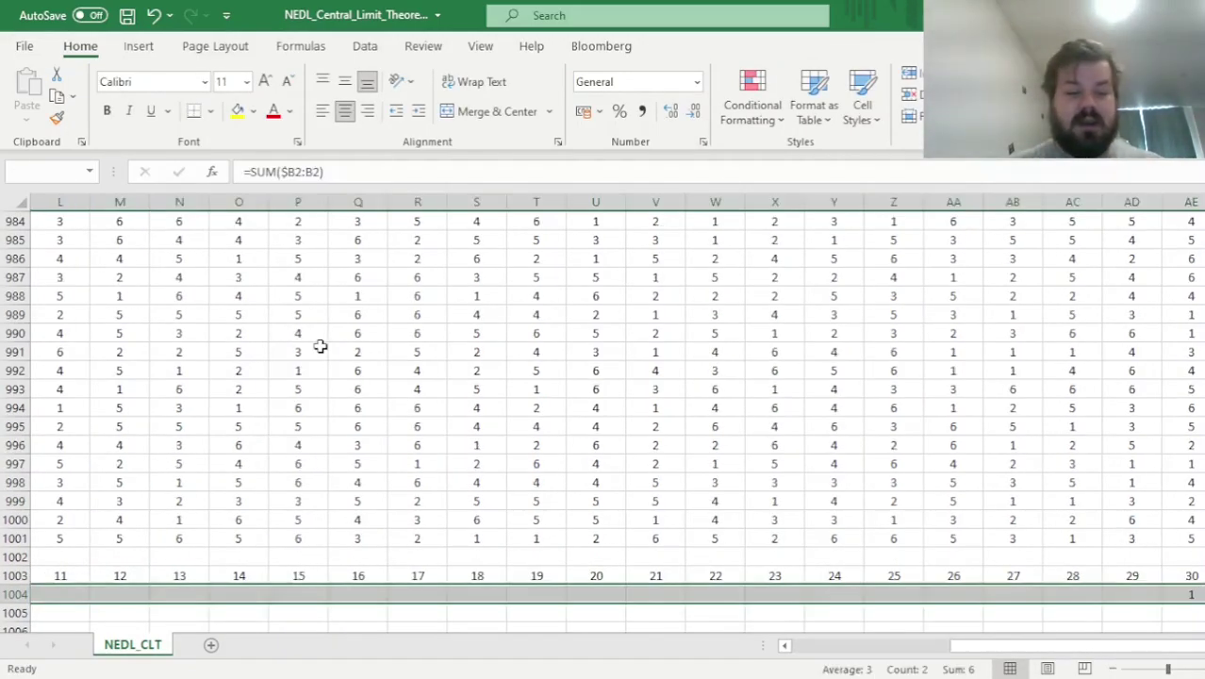
key("ctrl+r")
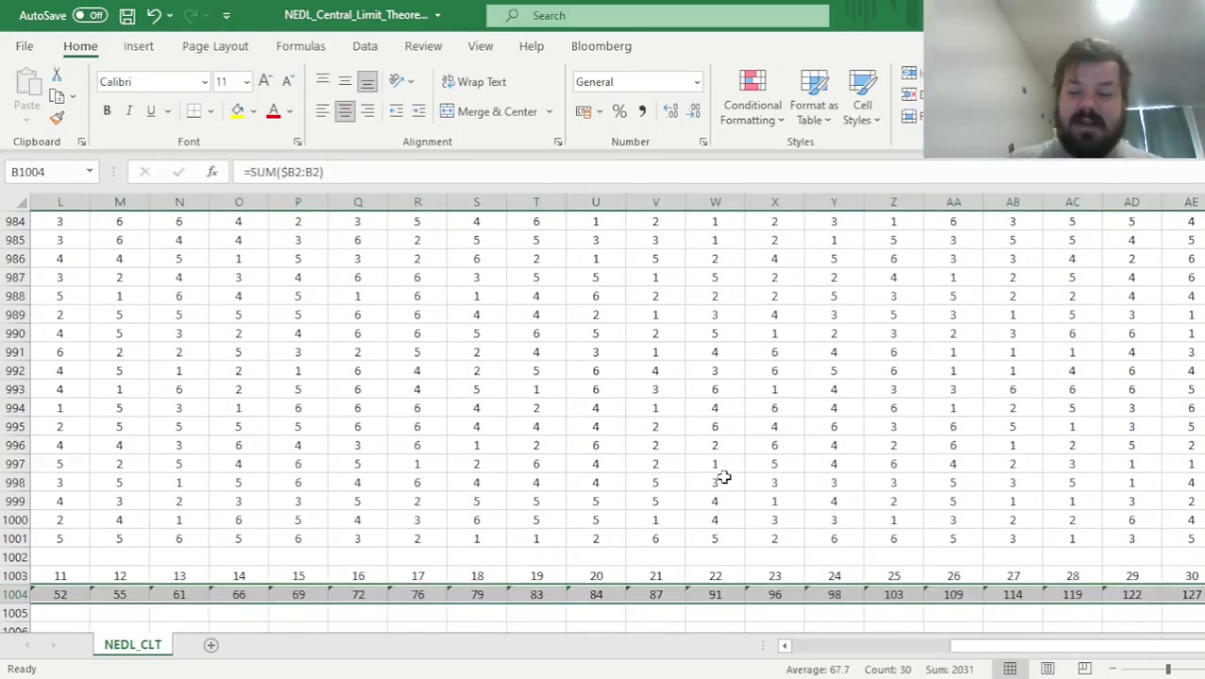
Step: Copy the cumulative sum formulas in B1004:AE1004 down the table for all 1000 throws
double_click(1203, 604)
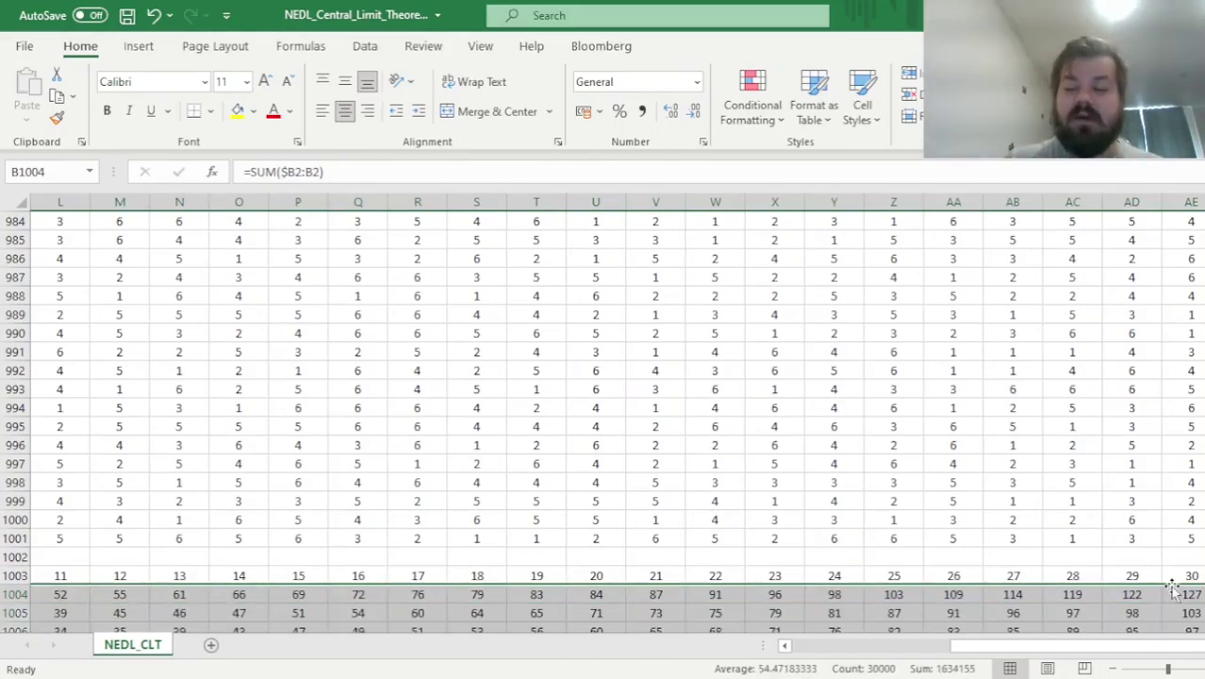
key("Left")
key("Right")
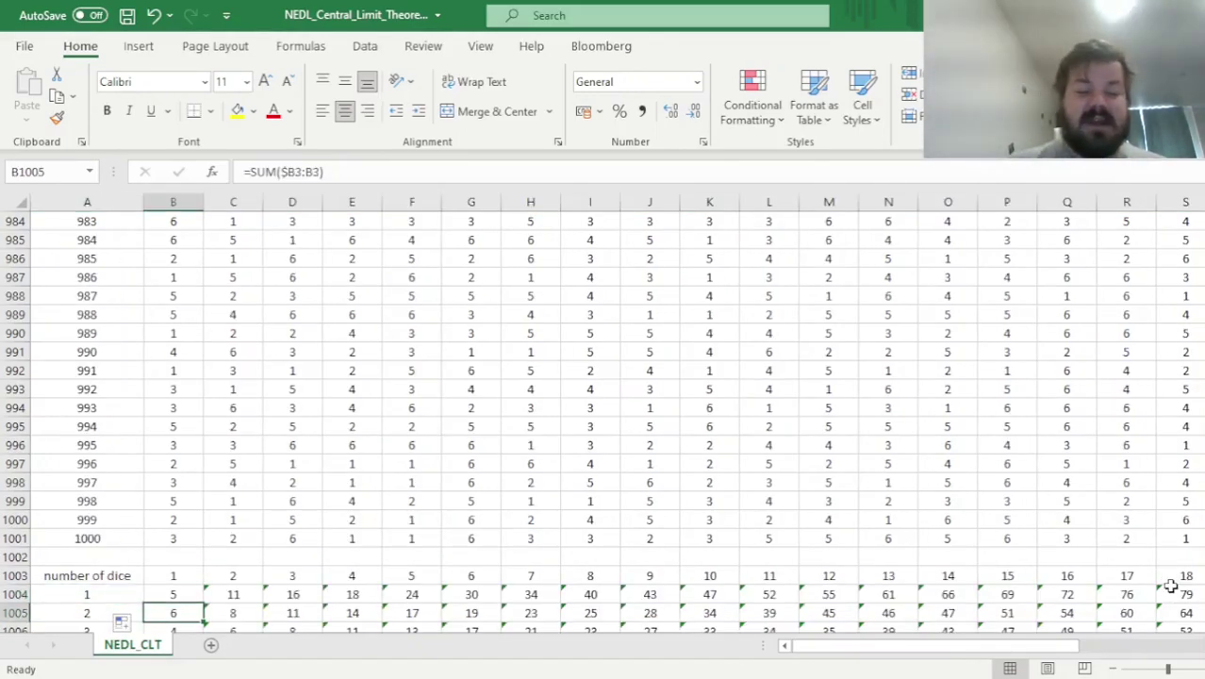
scroll(1169, 586, "down", 1)
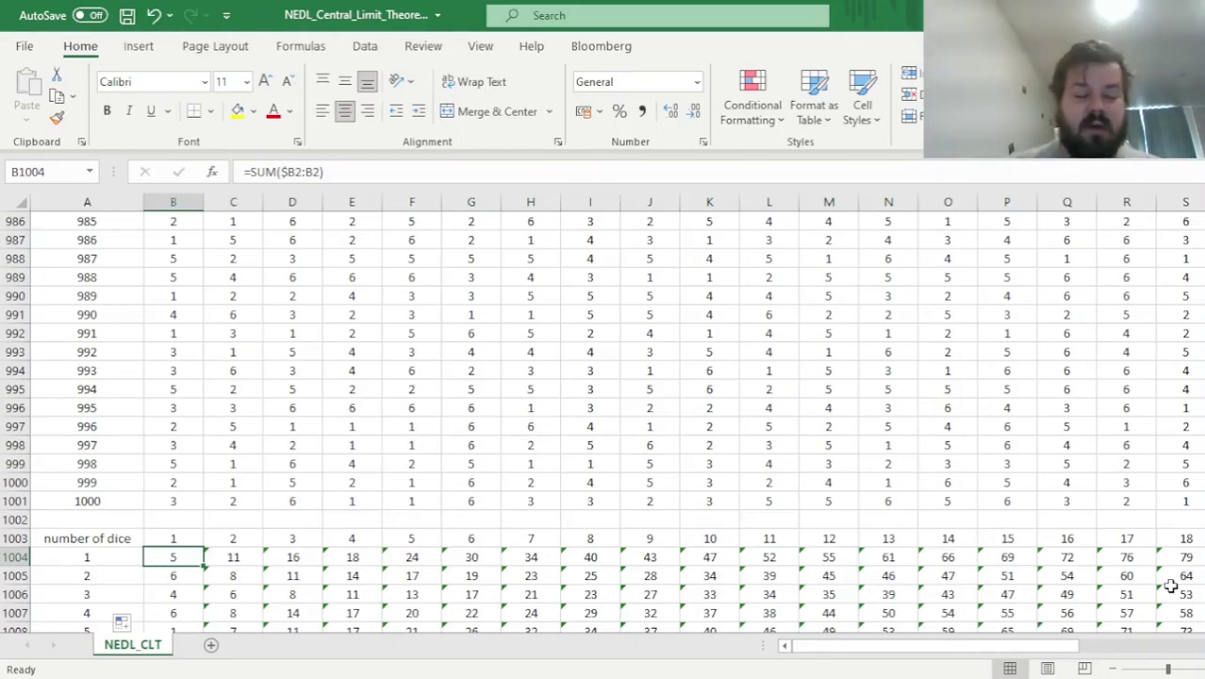
Step: Examine how the cumulative sum range expands in the formulas across row 1004, starting from B1004
key("Right")
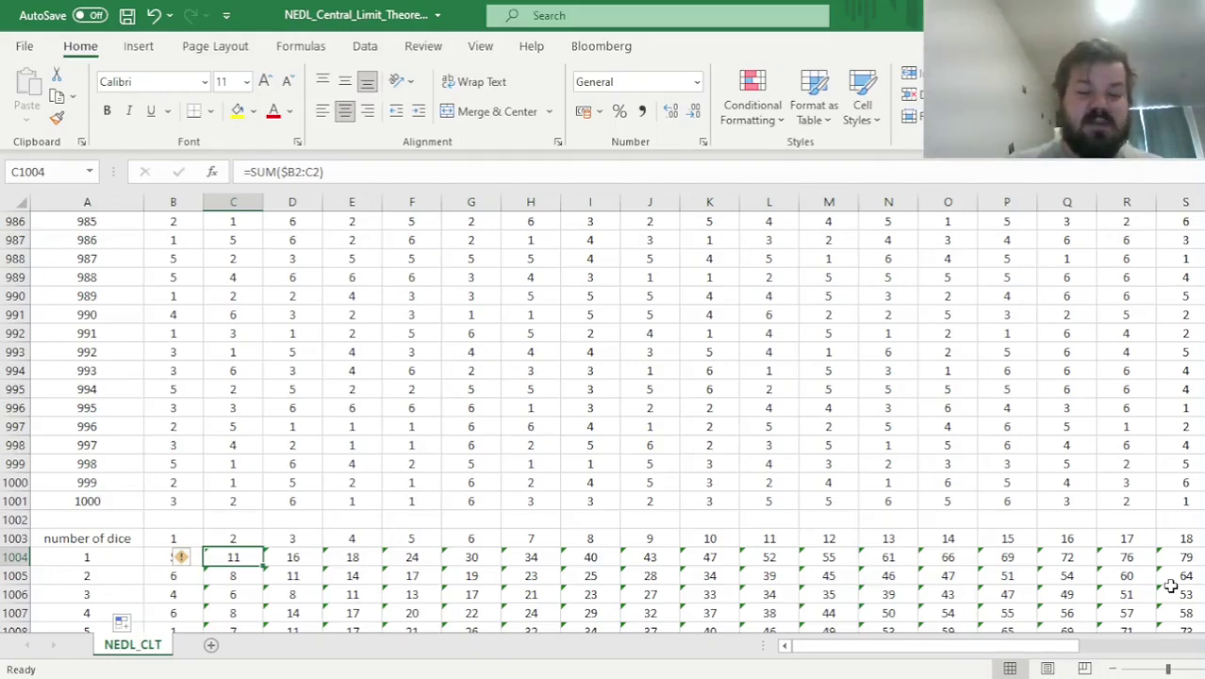
key("Right")
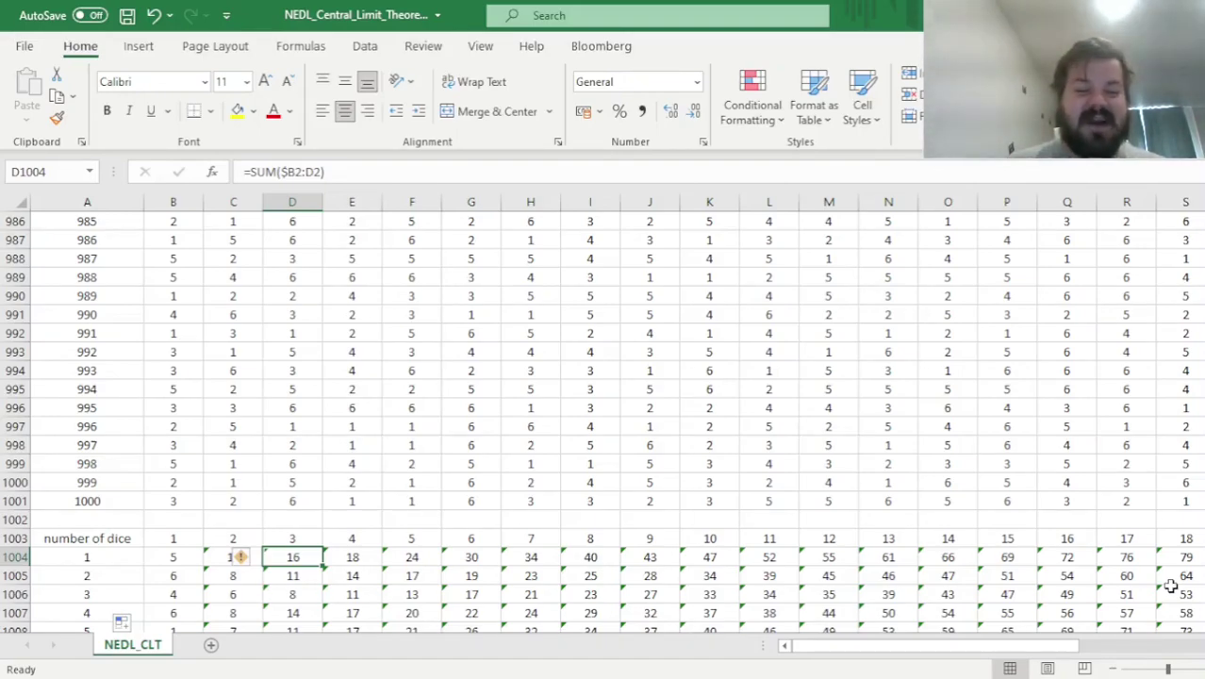
key("Right")
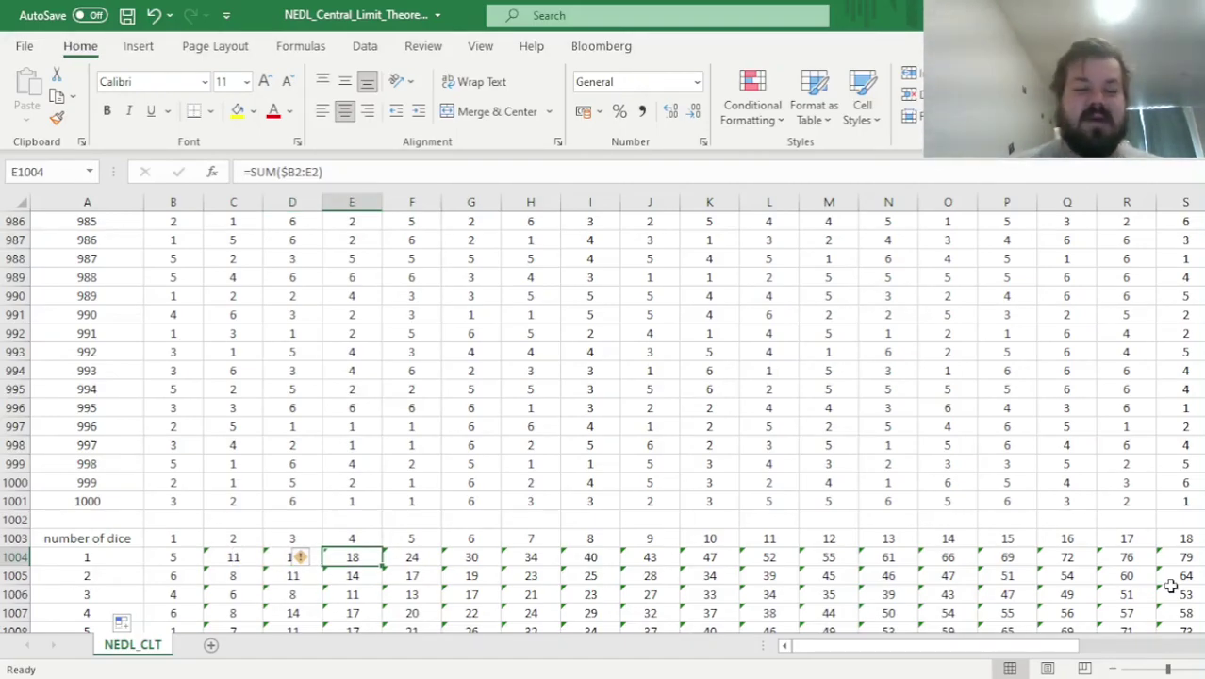
key("Right")
key("Right")
key("Left")
key("Left")
key("Left")
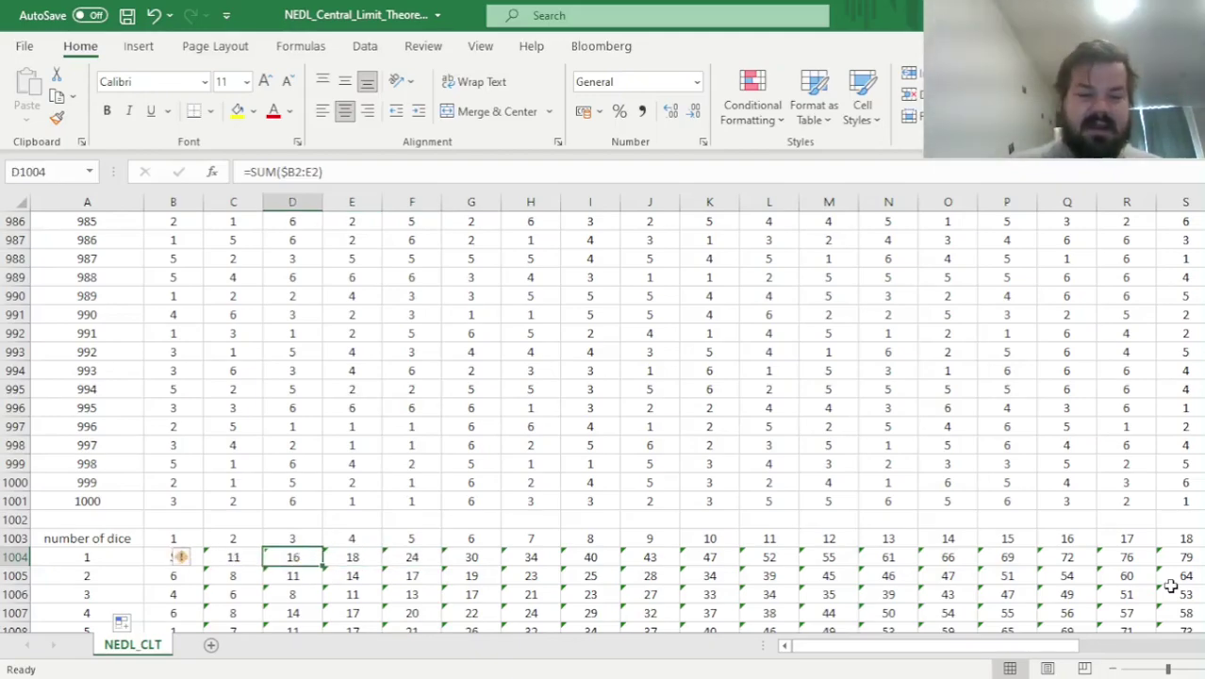
key("Left")
key("Left")
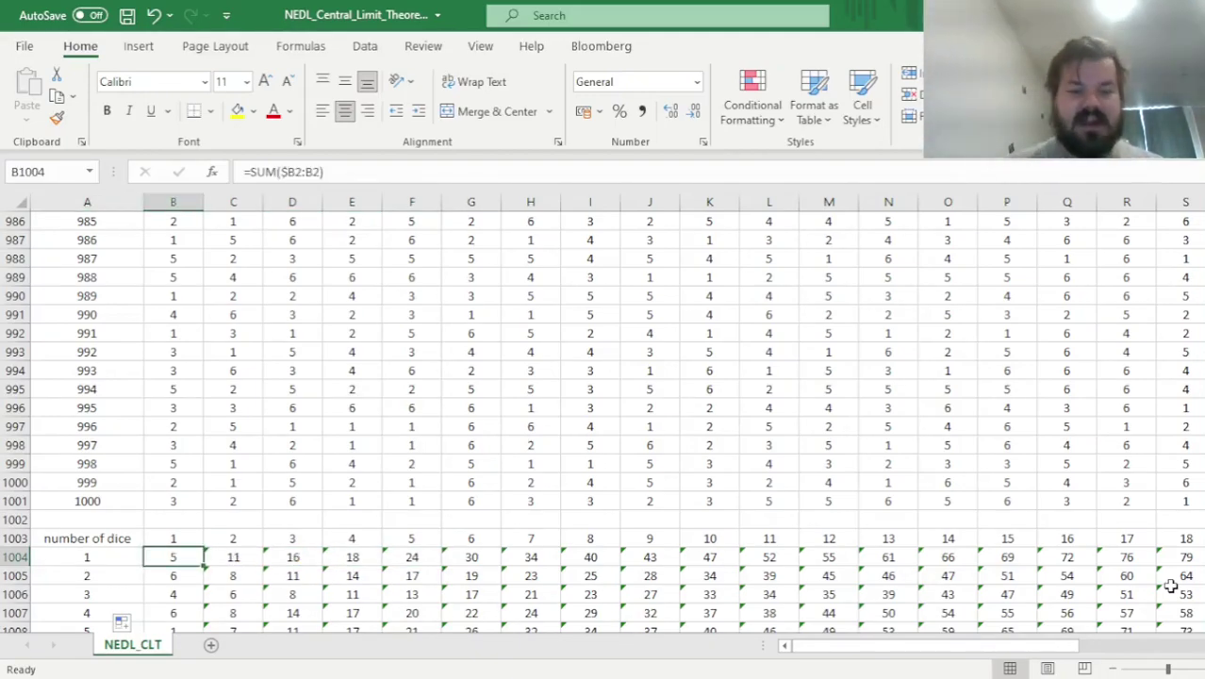
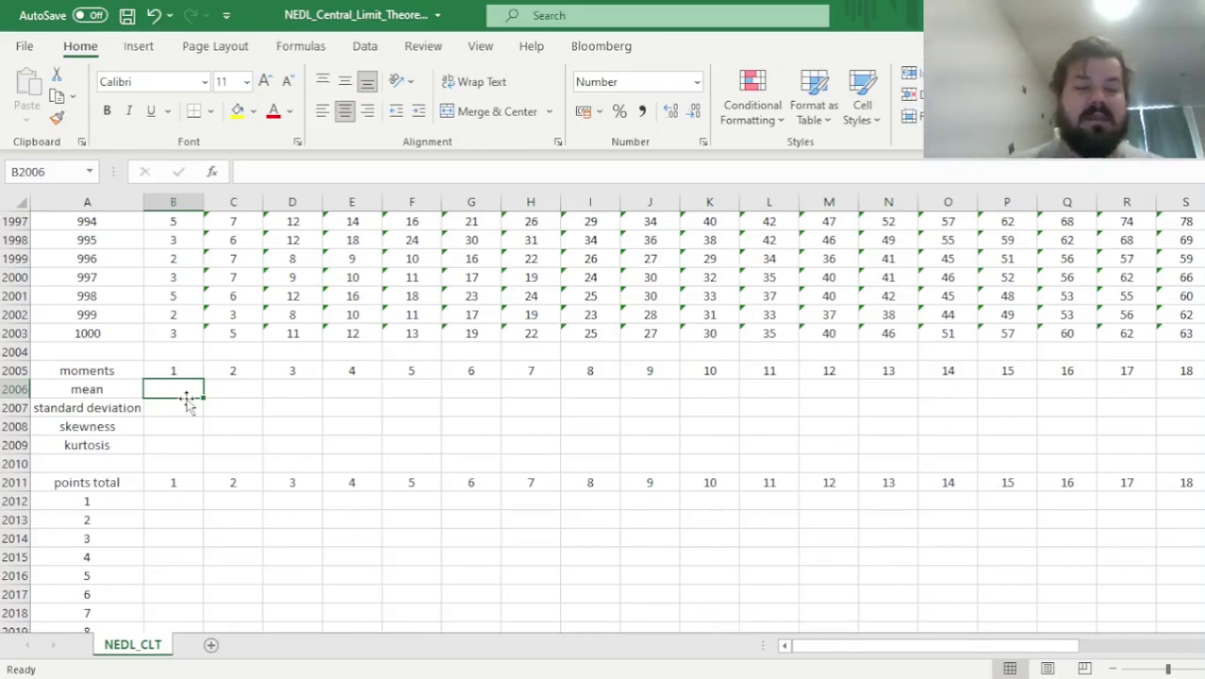
Step: Enter =AVERAGE(B1004:B2003) in cell B2006 as the mean for one die
key("Down")
key("Up")
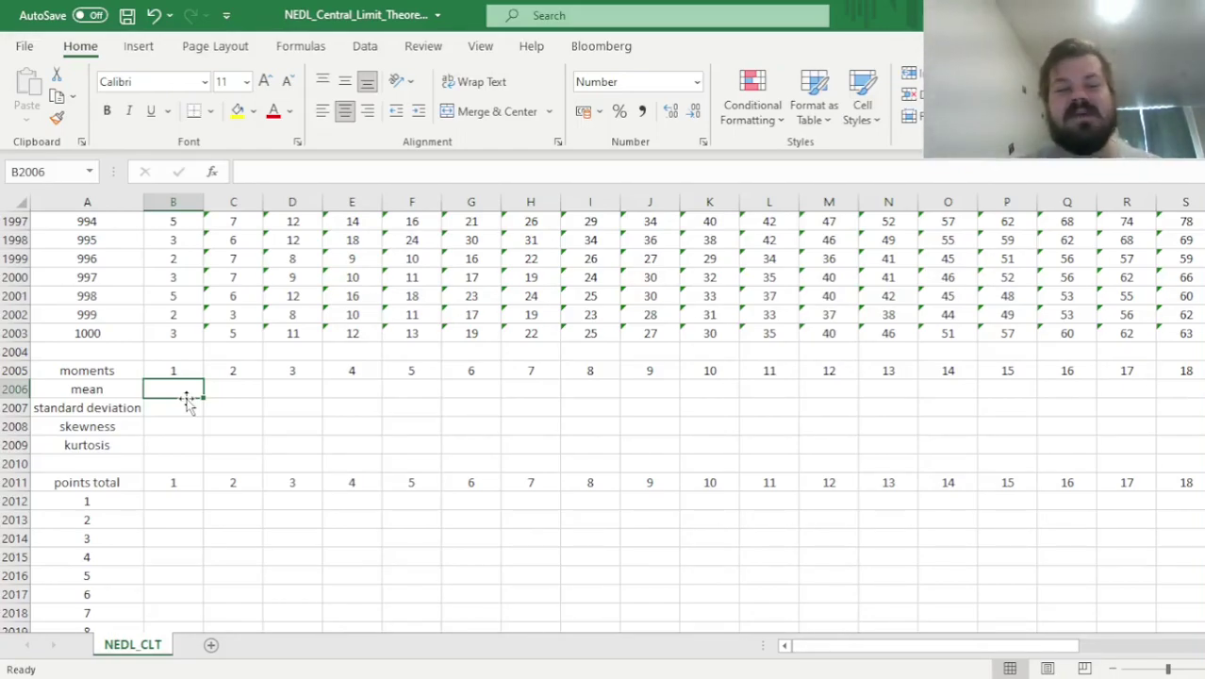
key("Down")
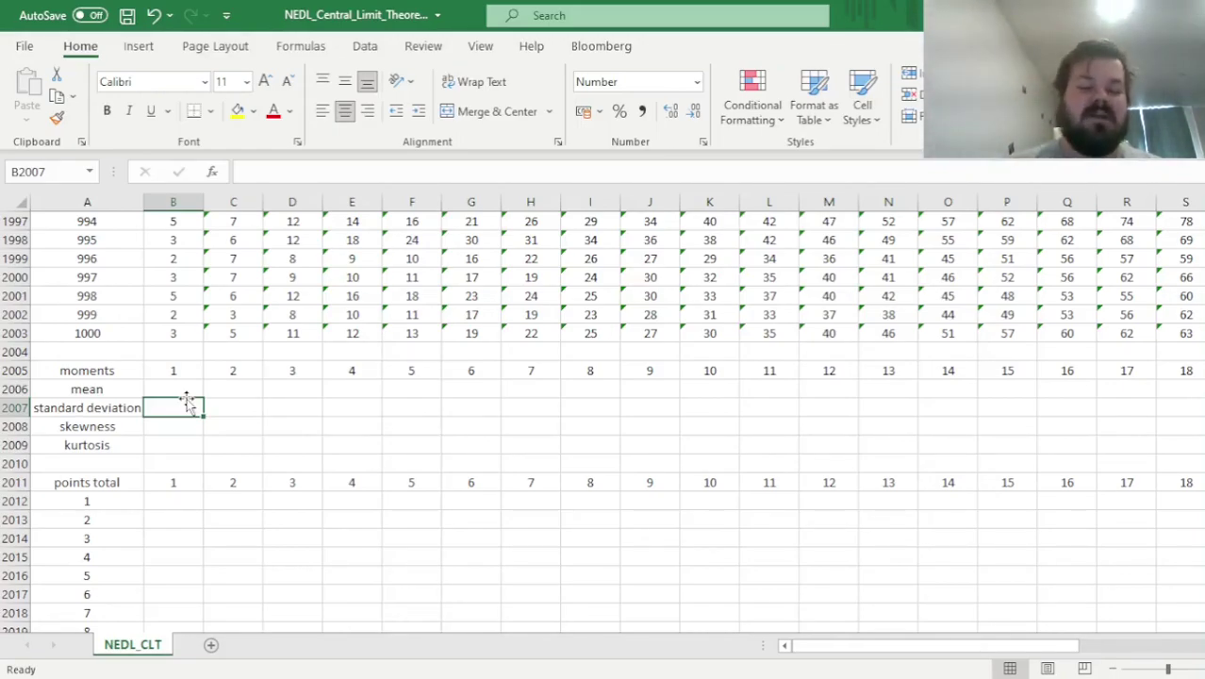
left_click(188, 395)
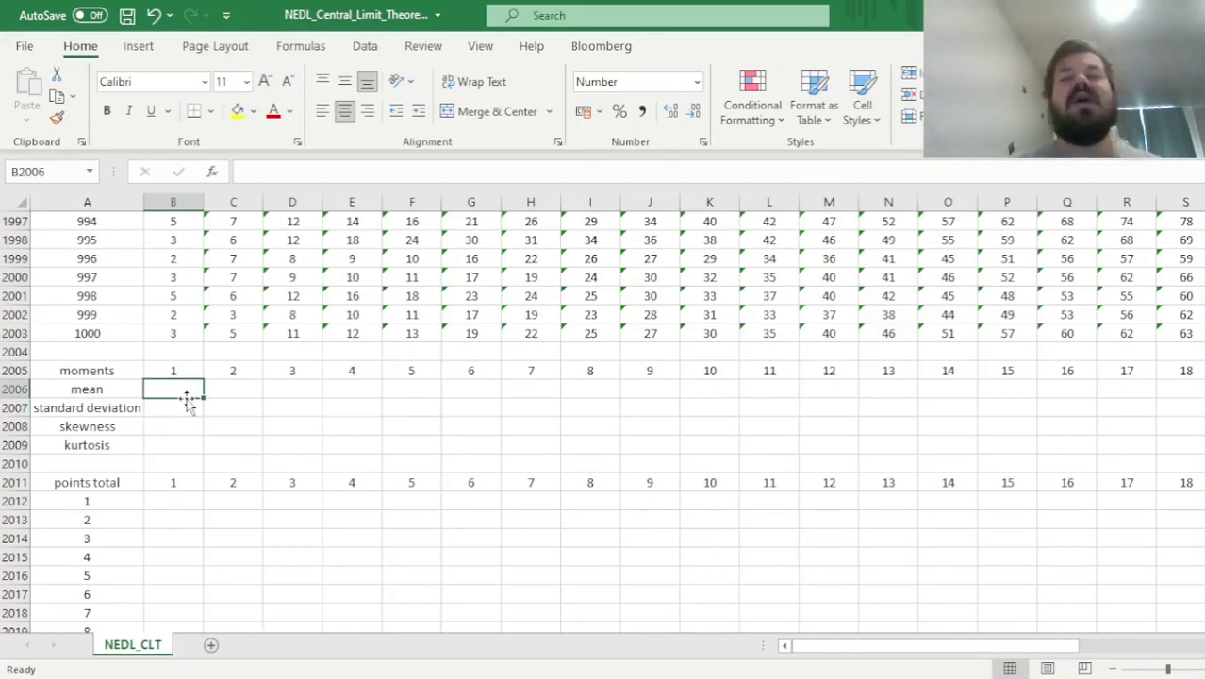
left_click(188, 399)
left_click(187, 395)
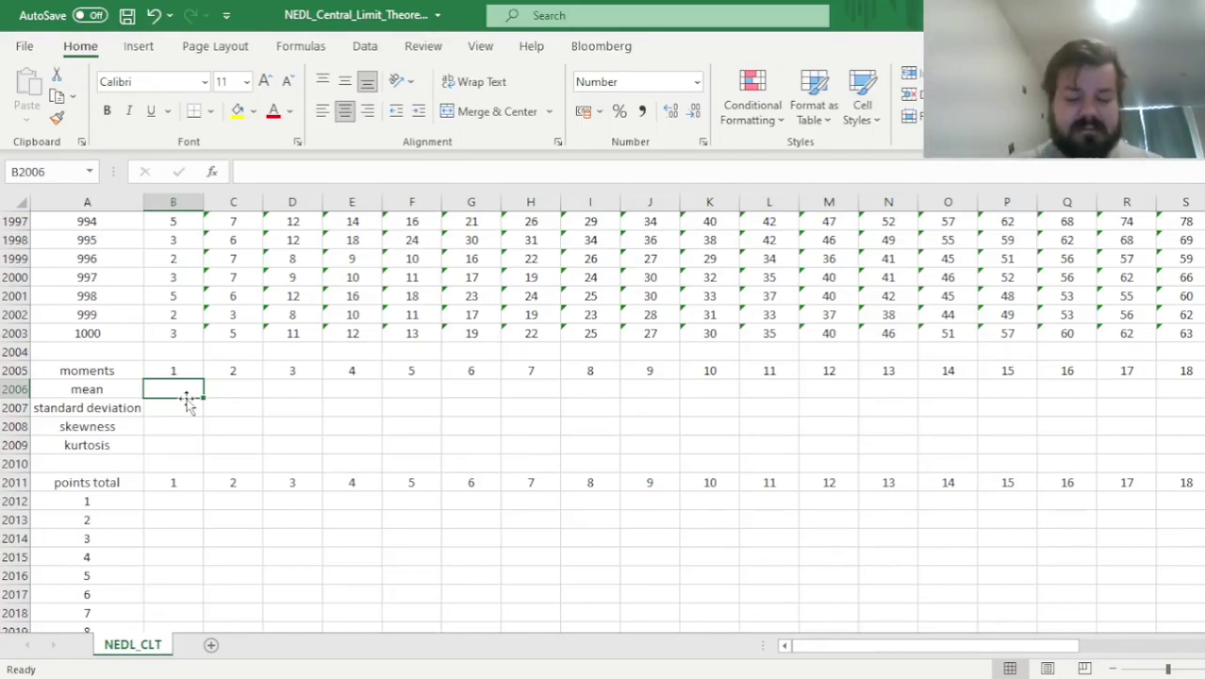
type("=AVERAGE(")
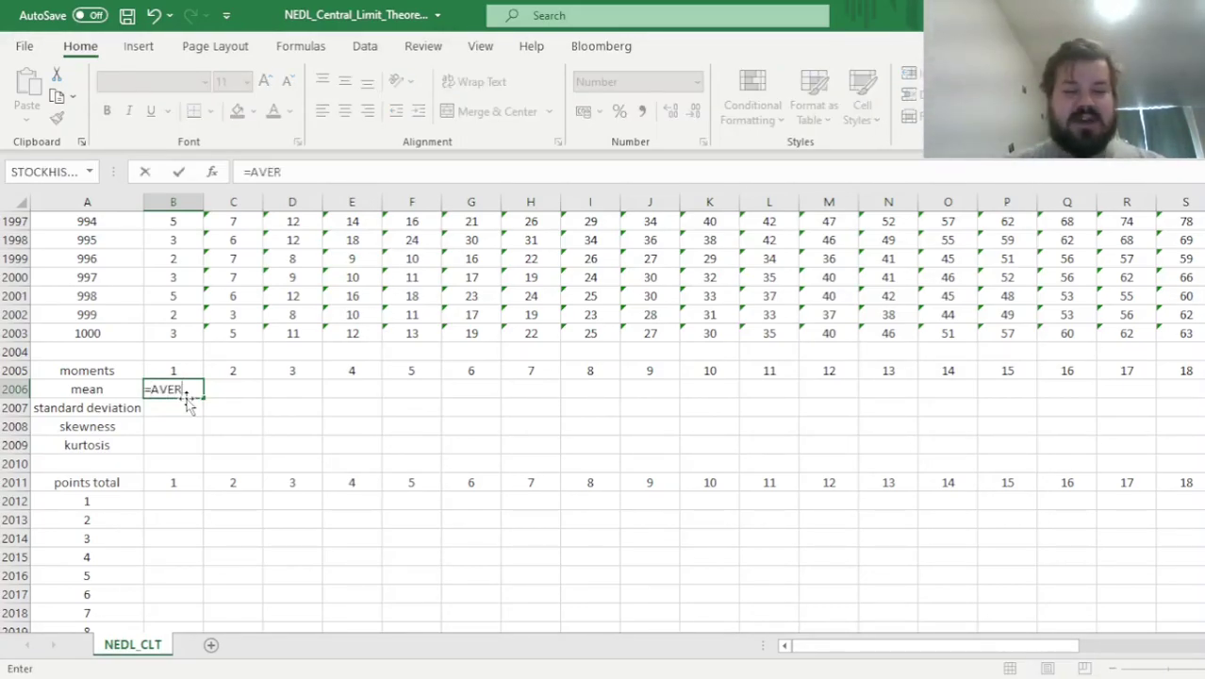
left_click(188, 295)
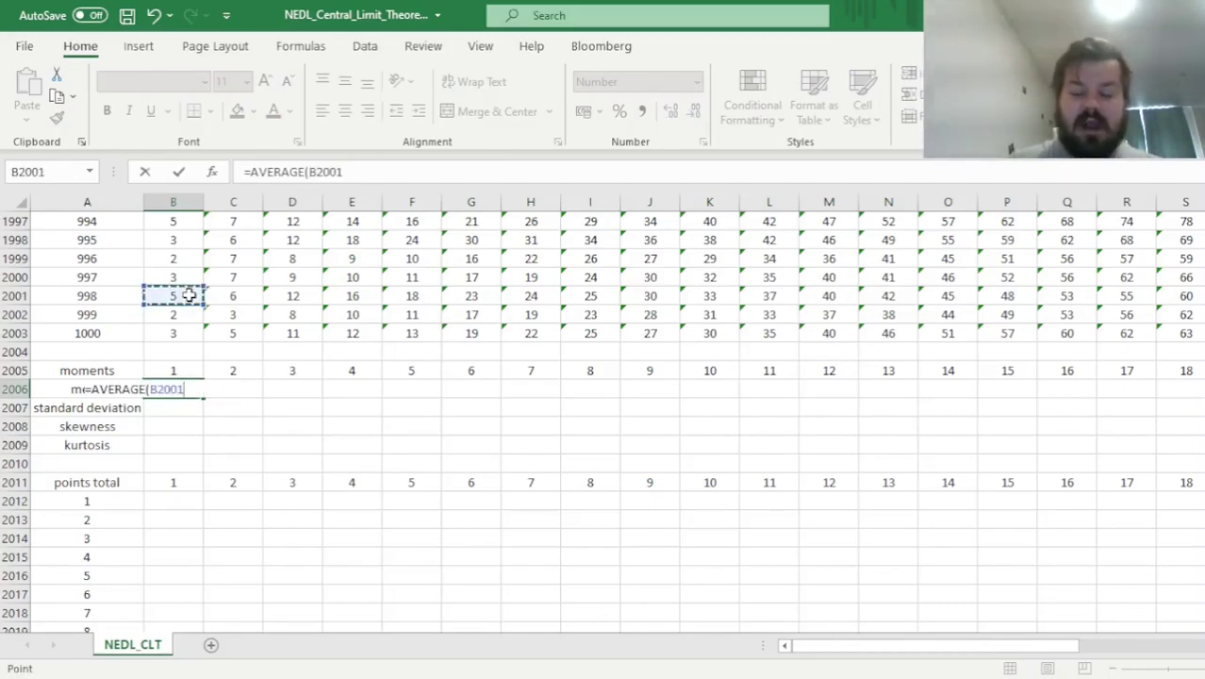
key("ctrl+Up")
key("ctrl+shift+Down")
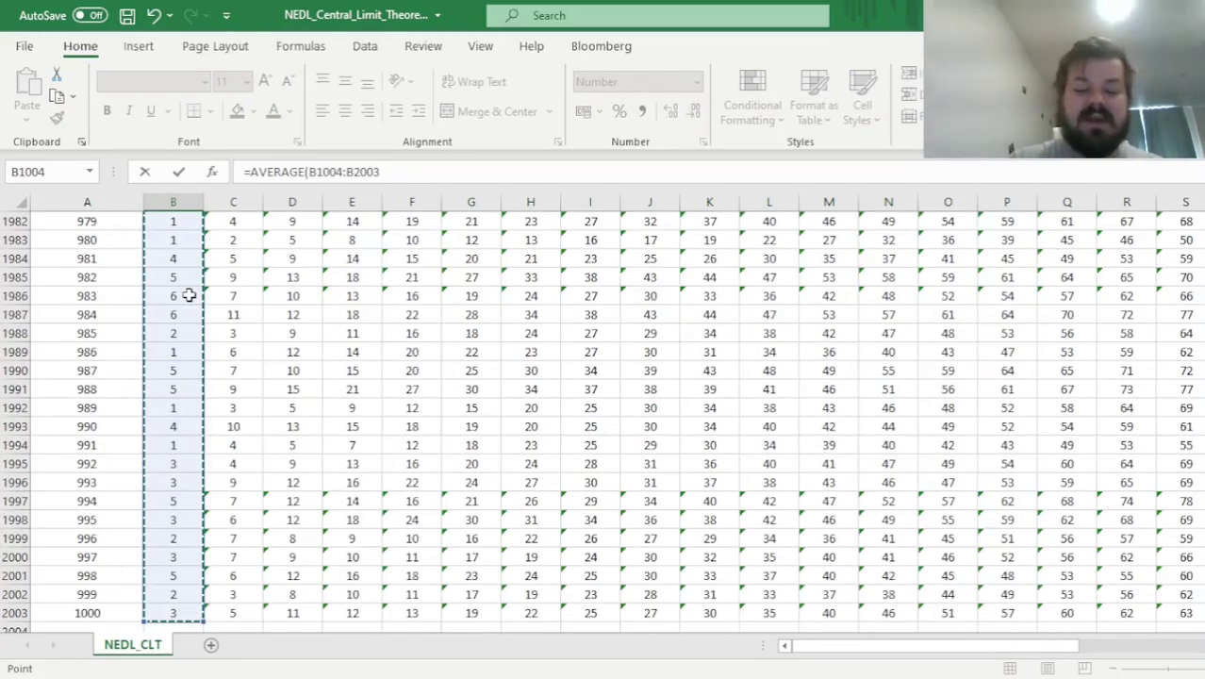
key("Return")
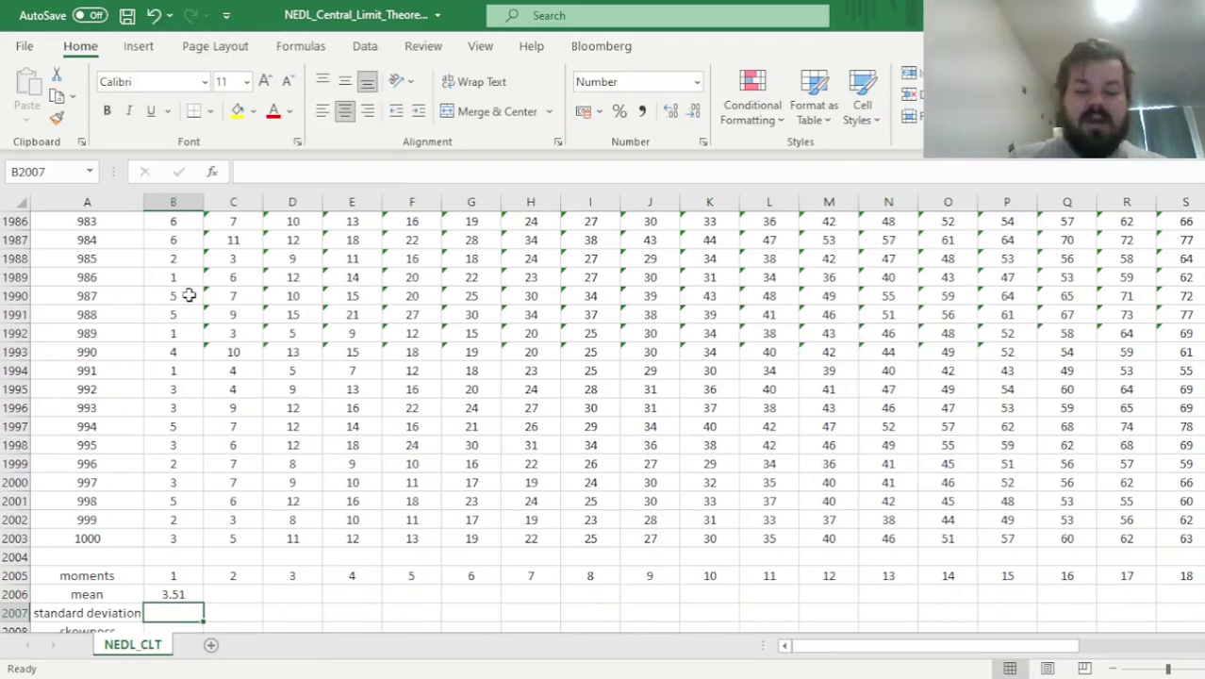
Step: Enter =STDEV.S(B1004:B2003) in cell B2007 as the standard deviation for one die, and check it against the mean formula
type("=STDEV.S(")
key("ctrl+Up")
key("ctrl+Up")
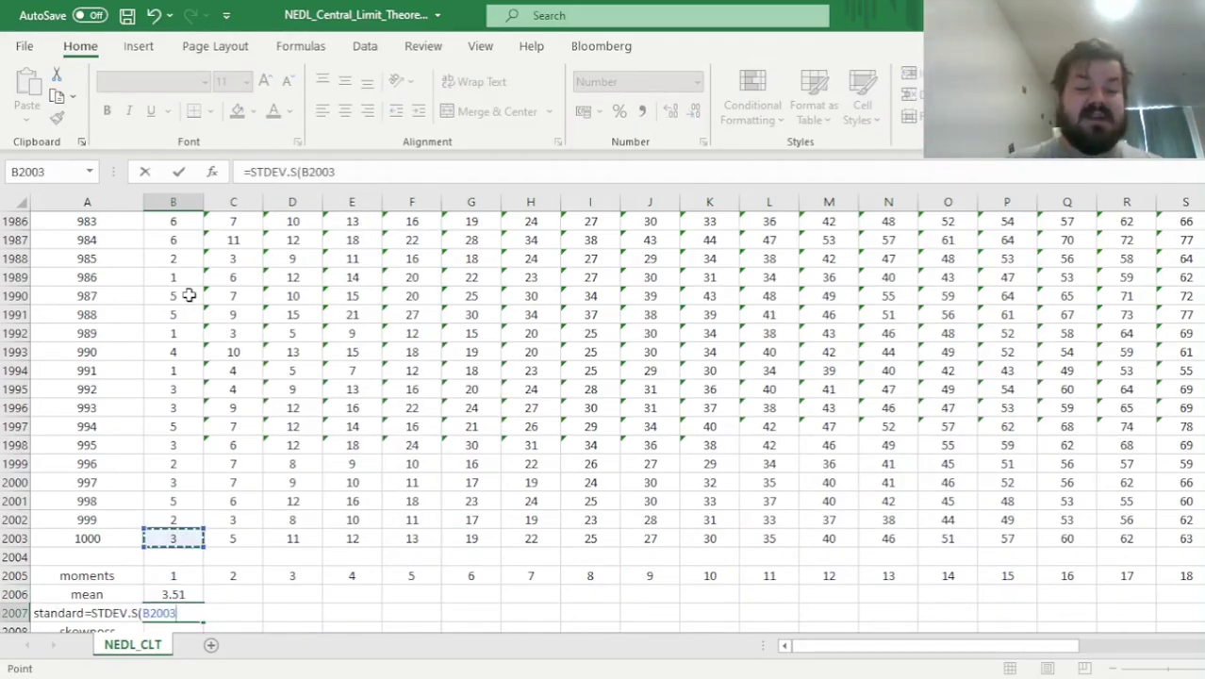
key("ctrl+Up")
key("ctrl+shift+Down")
key("Return")
key("Up")
scroll(268, 397, "down", 2)
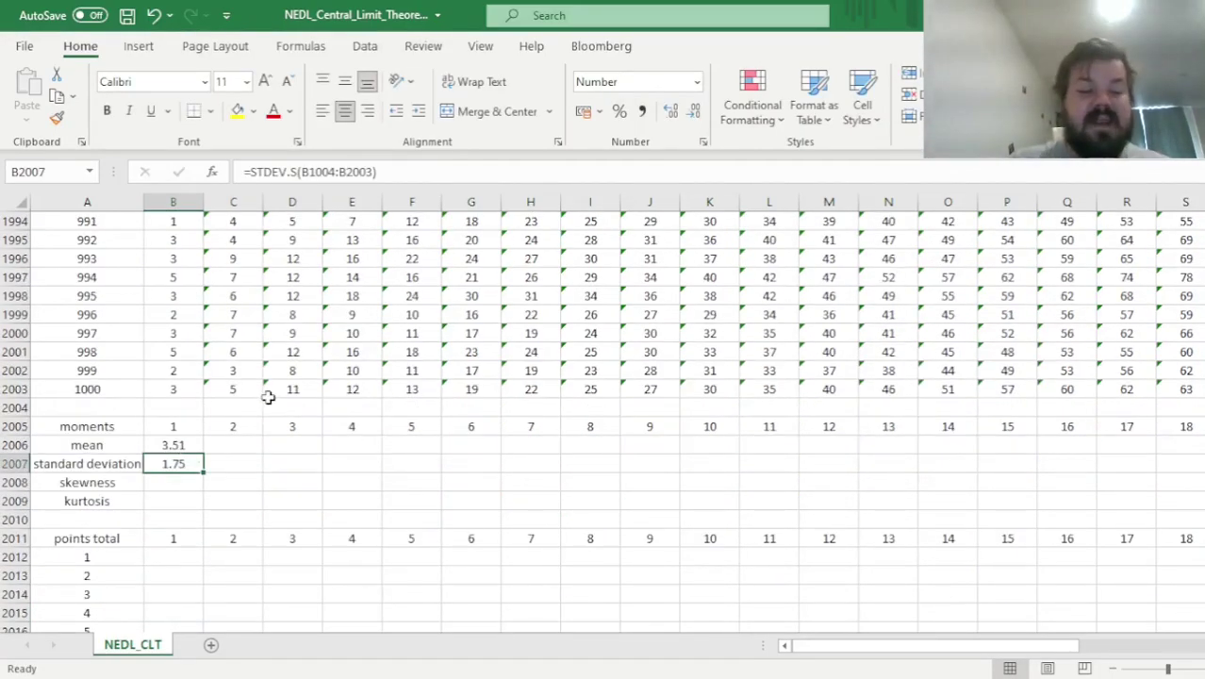
left_click(172, 443)
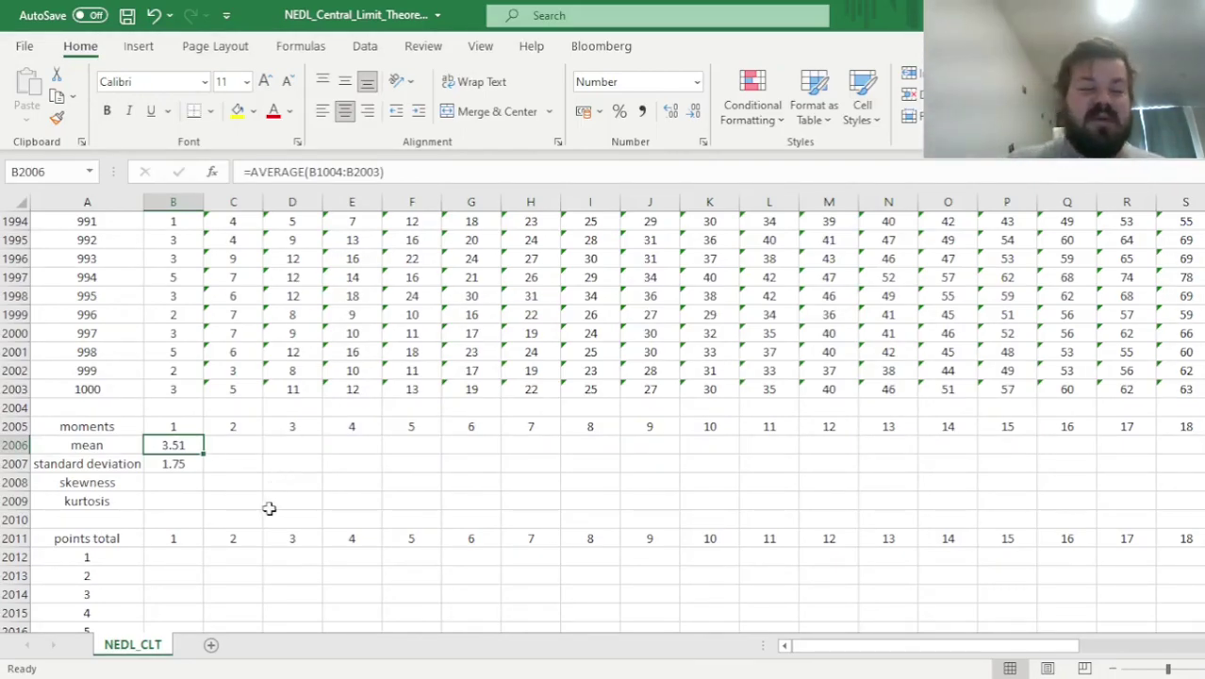
left_click(179, 469)
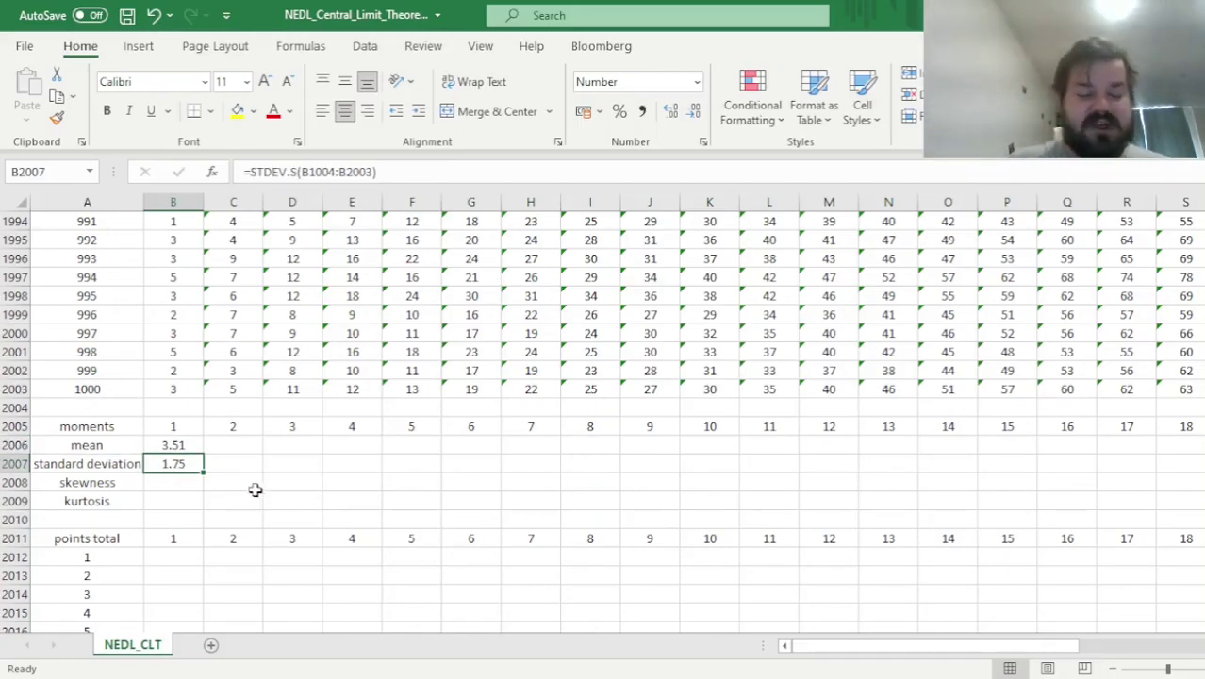
Step: Enter =SKEW(B1004:B2003) in cell B2008 as the skewness for one die
left_click(172, 488)
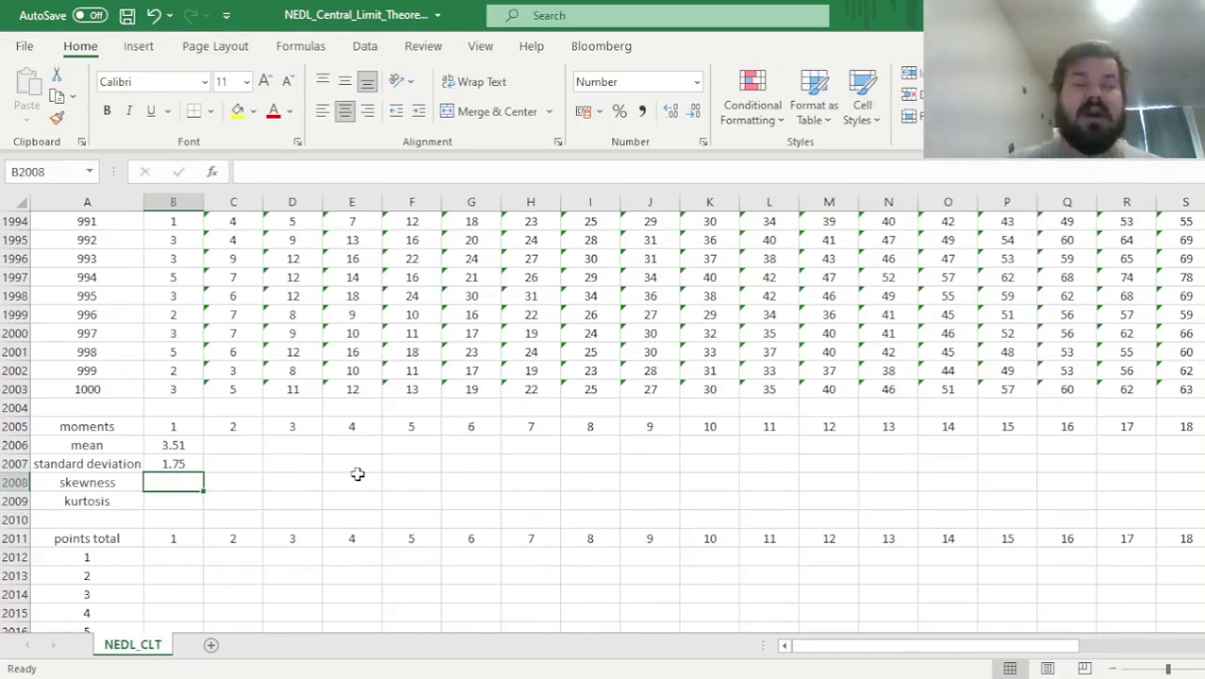
type("=SKEW(")
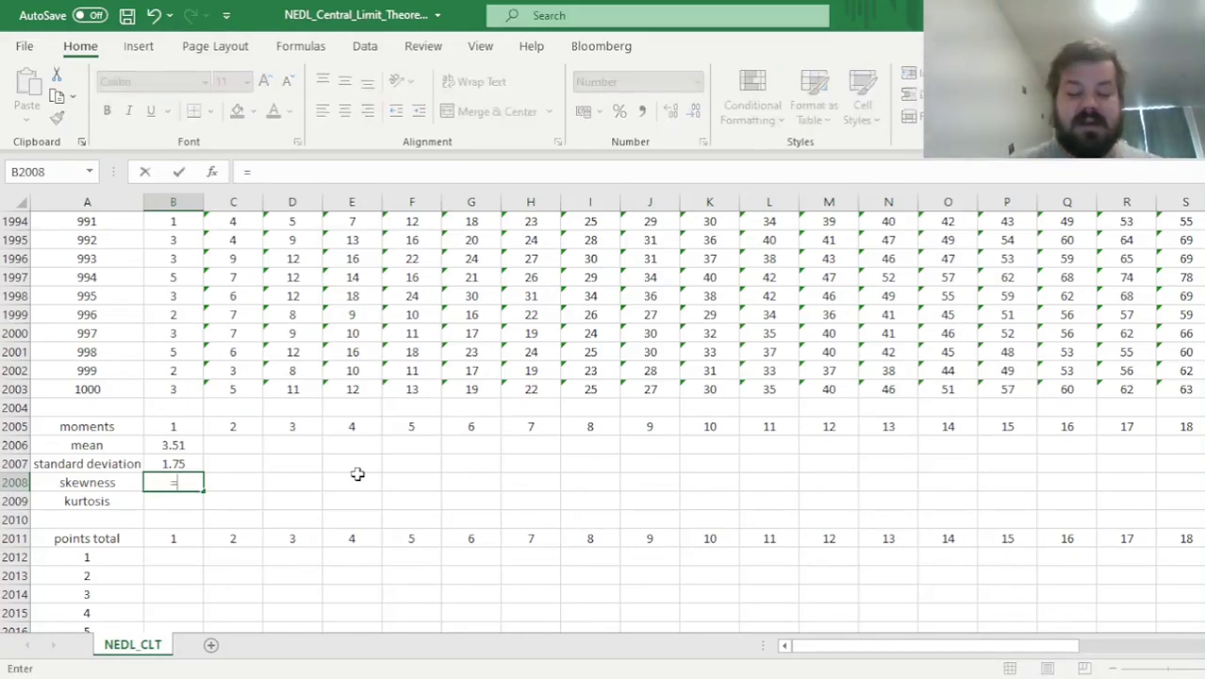
key("Up")
key("Up")
key("Up")
key("Up")
key("Up")
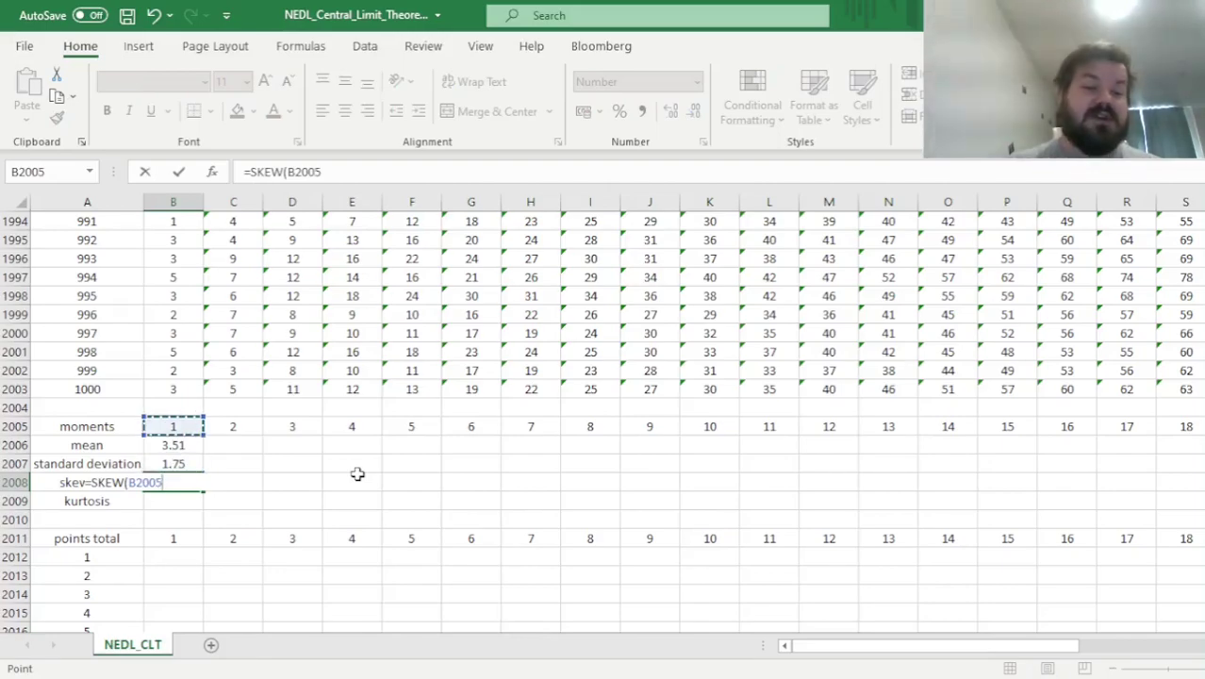
key("ctrl+shift+Up")
key("Return")
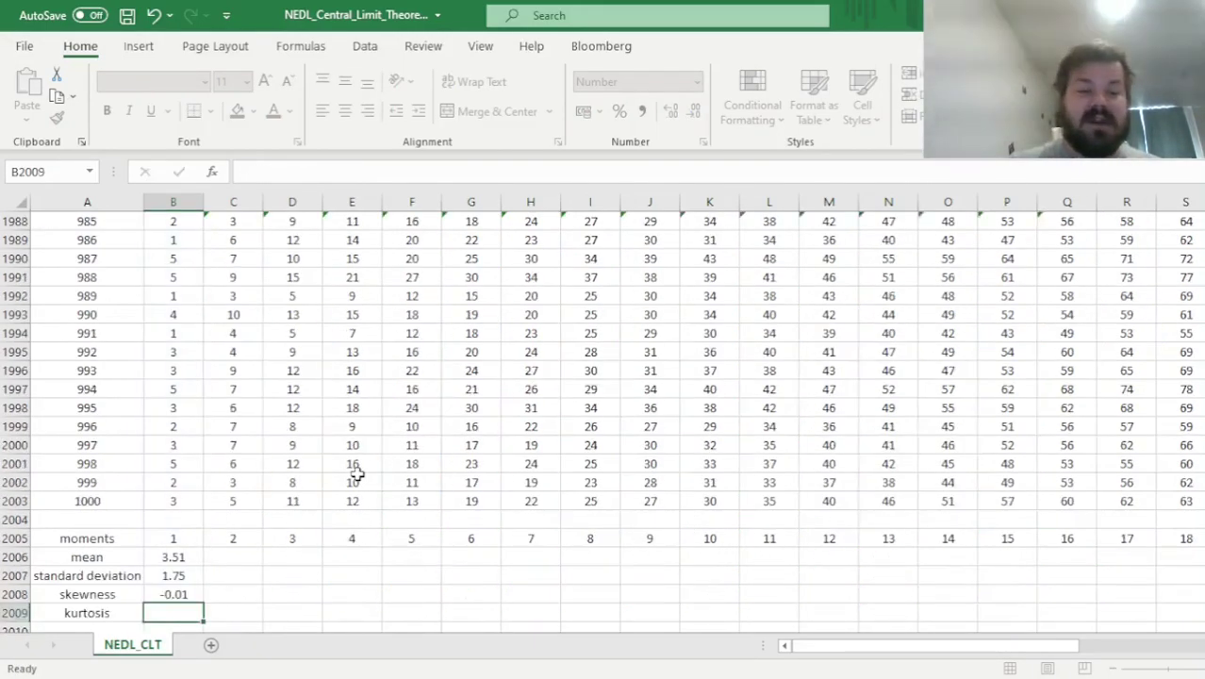
key("Up")
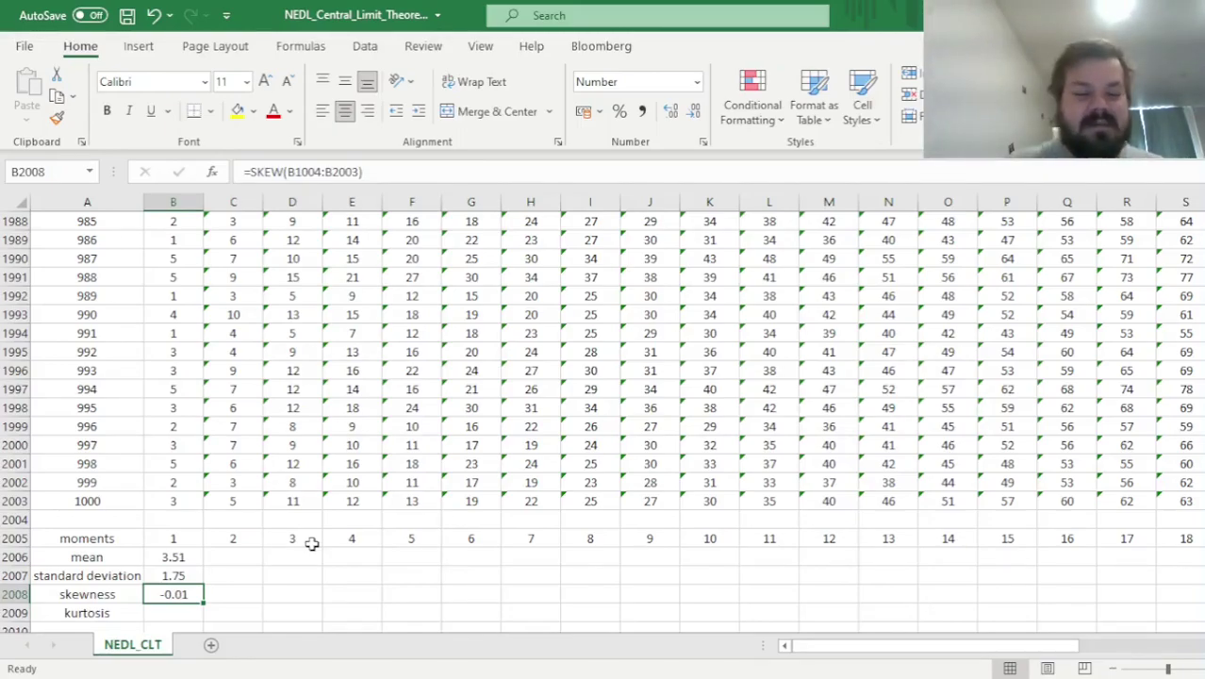
Step: Enter =KURT(B1004:B2003) in cell B2009 as the kurtosis for one die
scroll(311, 543, "down", 2)
left_click(174, 501)
type("=KURT(")
key("ctrl+Up")
key("ctrl+Up")
key("ctrl+Up")
key("Down")
key("ctrl+shift+Down")
key("Return")
key("Up")
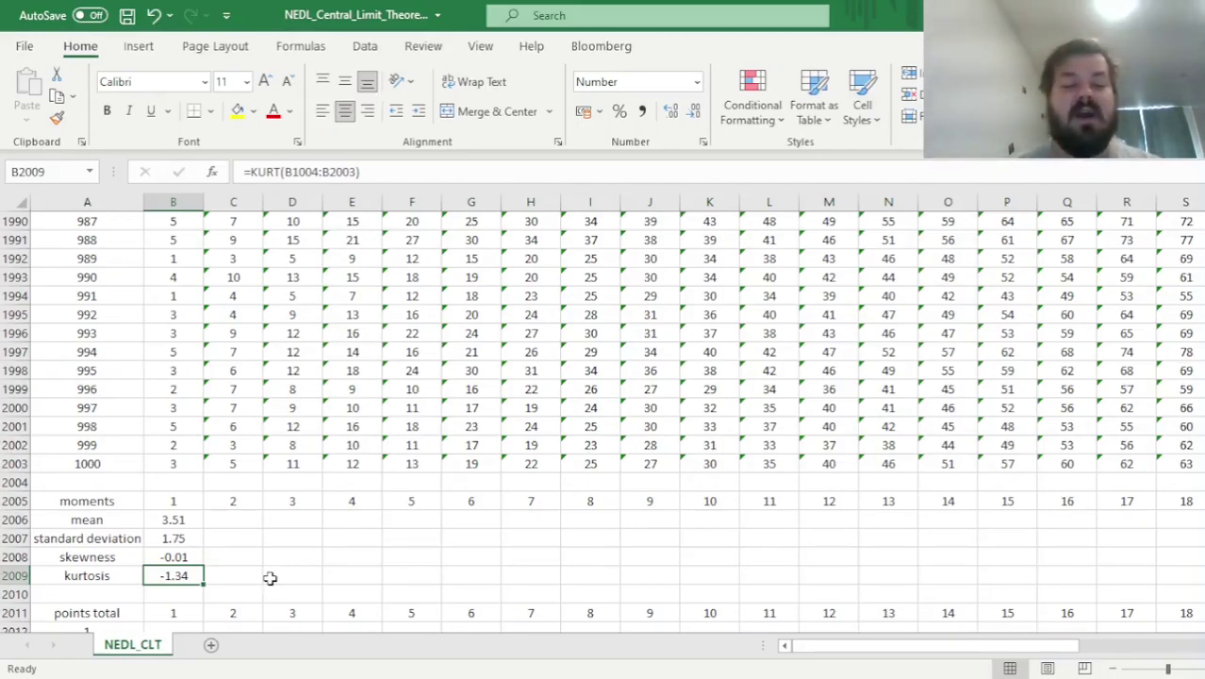
Step: Fill the four moment formulas in B2006:B2009 across to column AE for all 30 dice counts
key("Up")
key("Up")
key("Up")
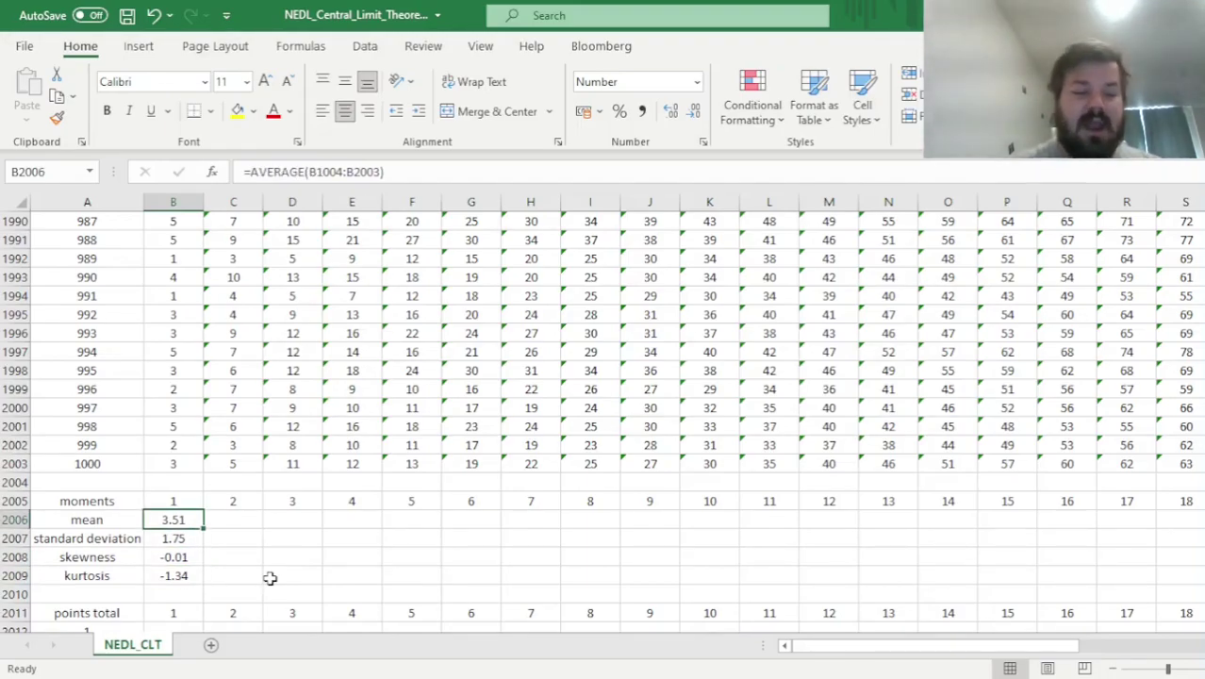
key("shift+Down")
key("shift+Down")
key("shift+Down")
scroll(292, 531, "down", 1)
scroll(292, 530, "down", 1)
left_click_drag(202, 471, 1174, 462)
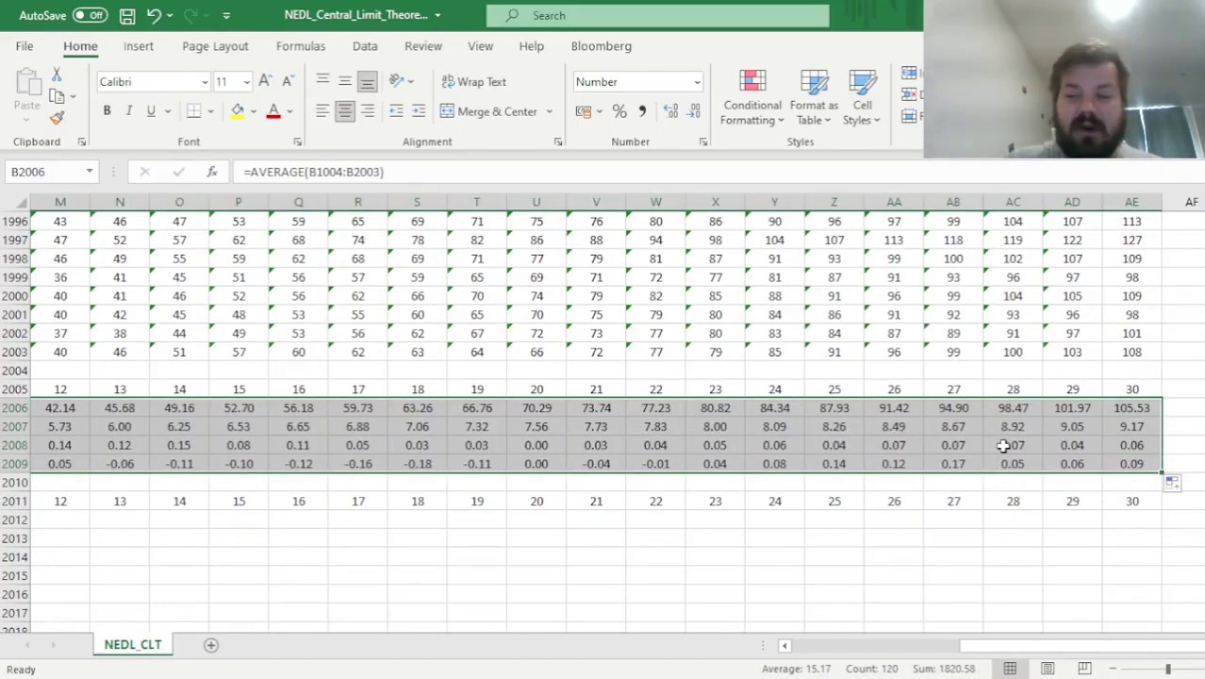
Step: Plot the kurtosis values in B2009:AE2009 as a scatter chart with lines to inspect their trend, and delete the chart
left_click(1136, 408)
key("ctrl+Left")
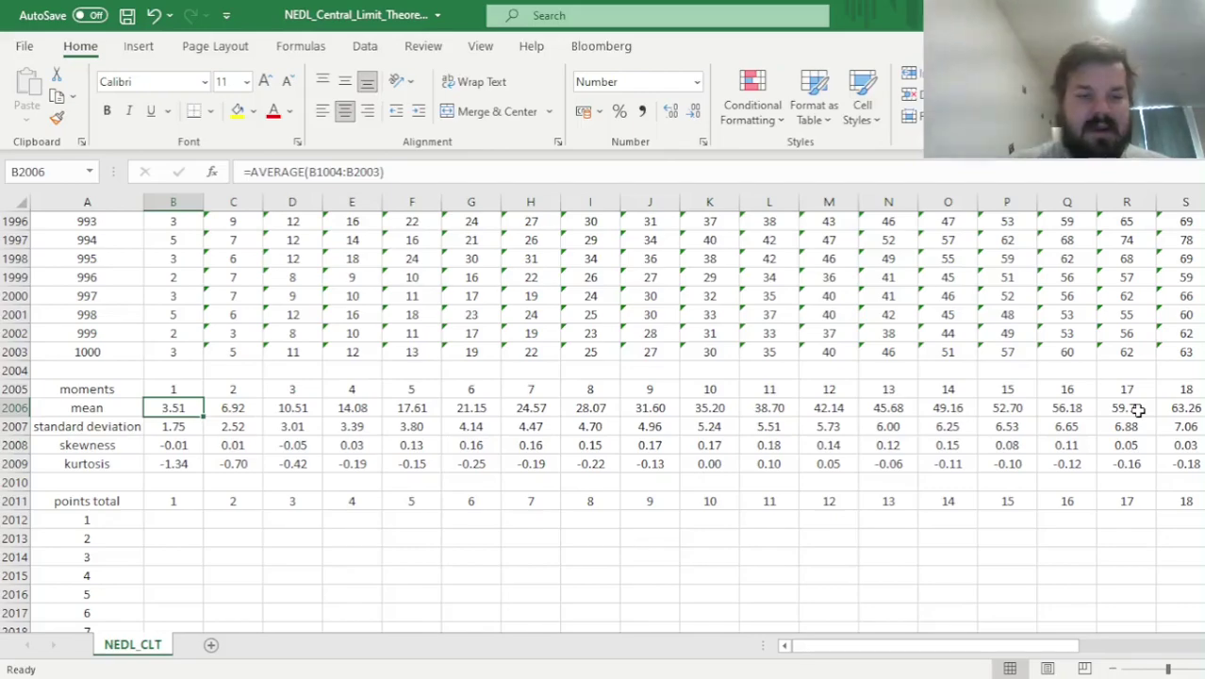
key("Down")
key("Down")
key("Down")
key("ctrl+shift+Right")
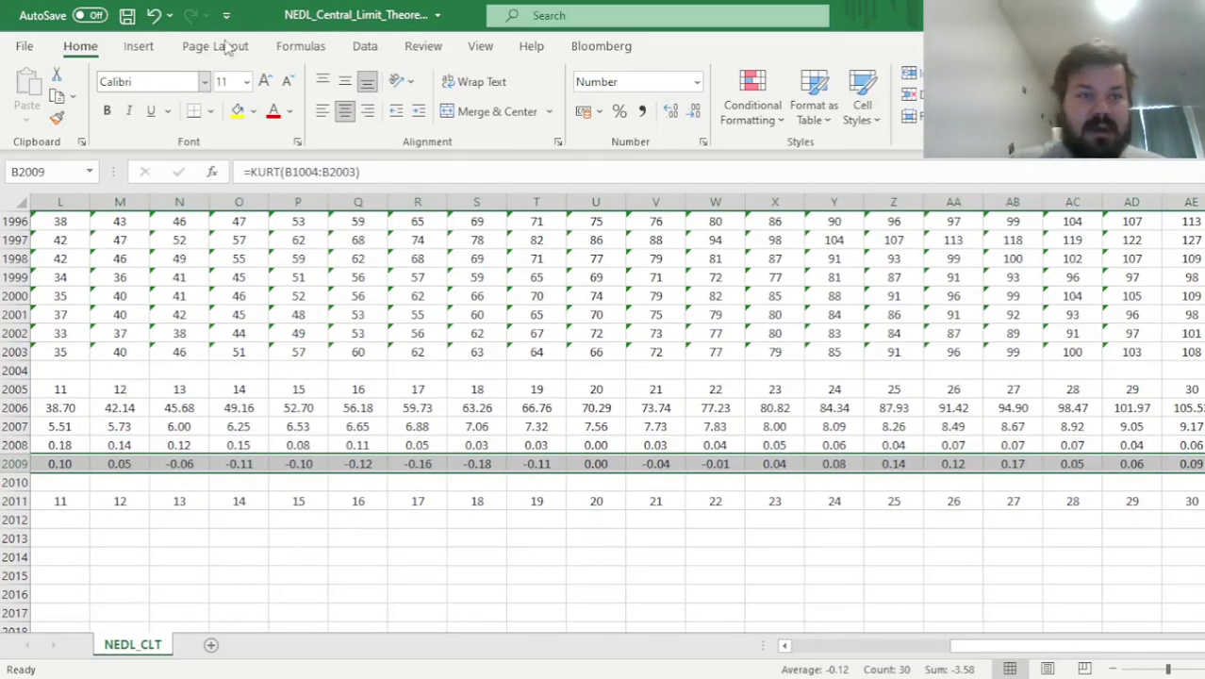
left_click(139, 46)
left_click(528, 115)
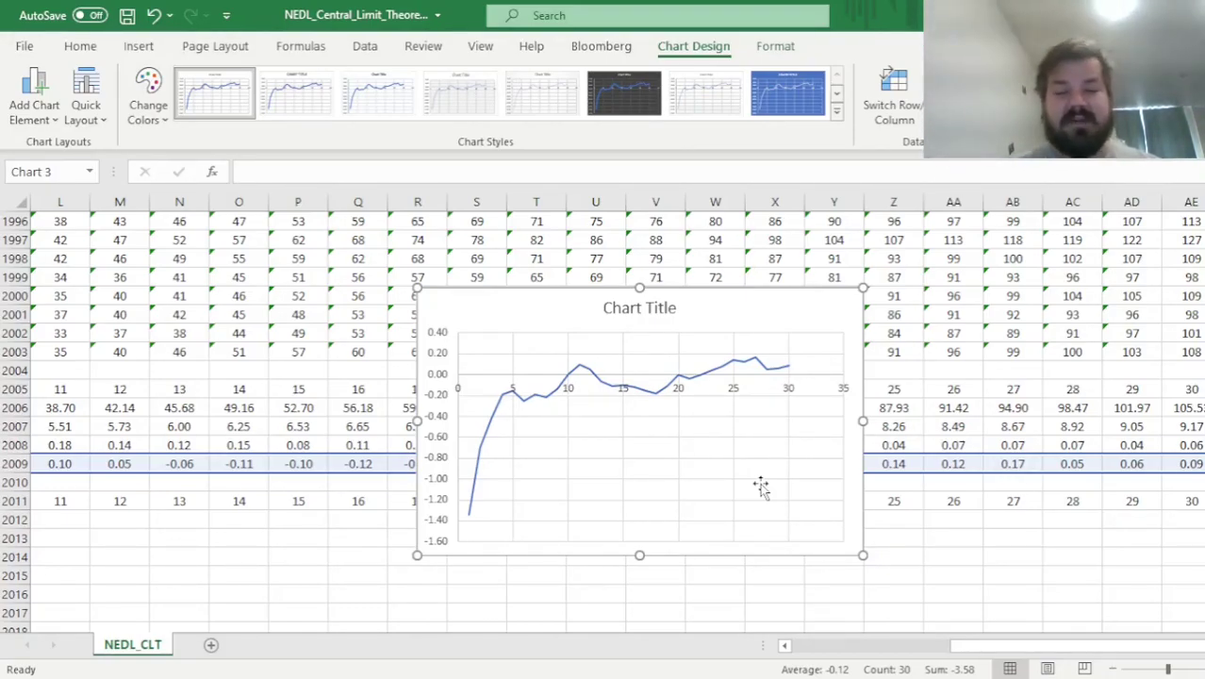
key("Delete")
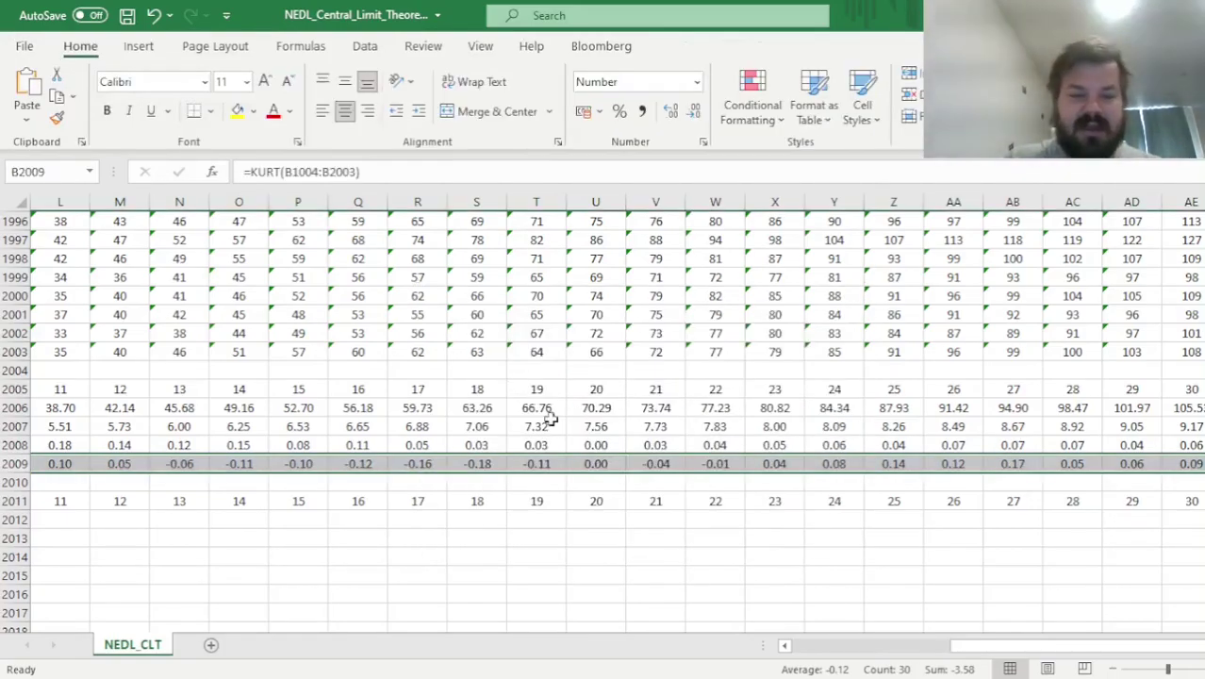
Step: Plot the skewness values in B2008:AE2008 as a scatter chart with lines to inspect their trend, and delete the chart
key("Up")
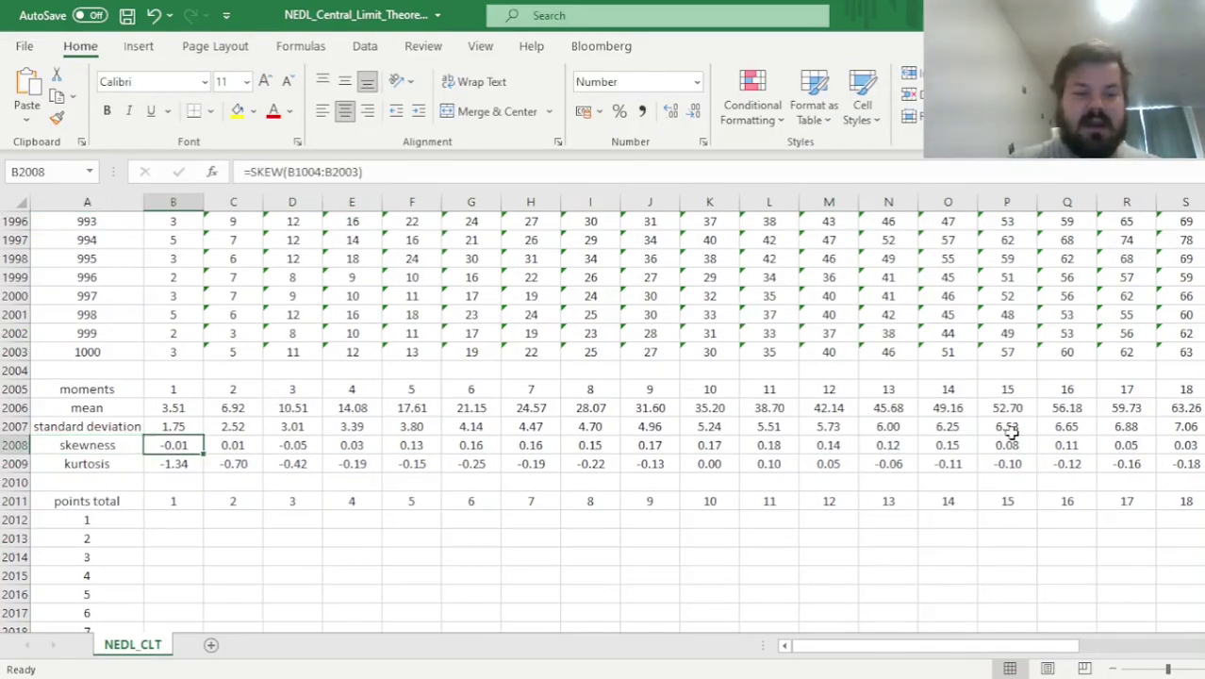
left_click(139, 46)
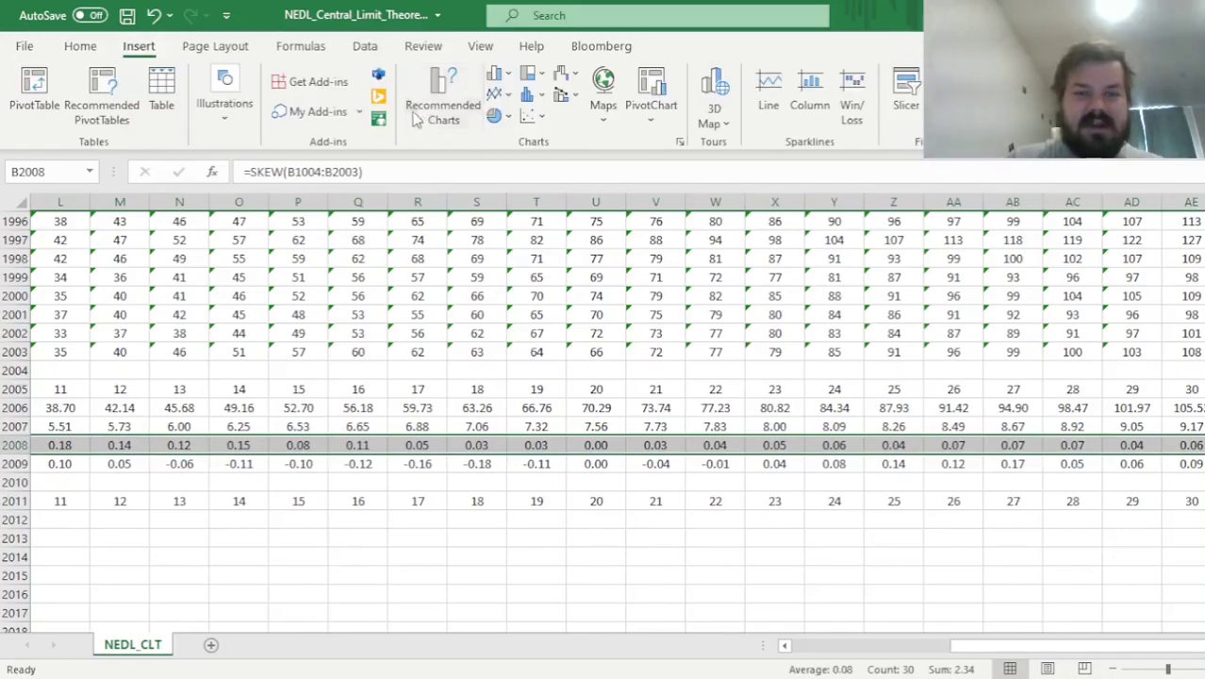
left_click(527, 115)
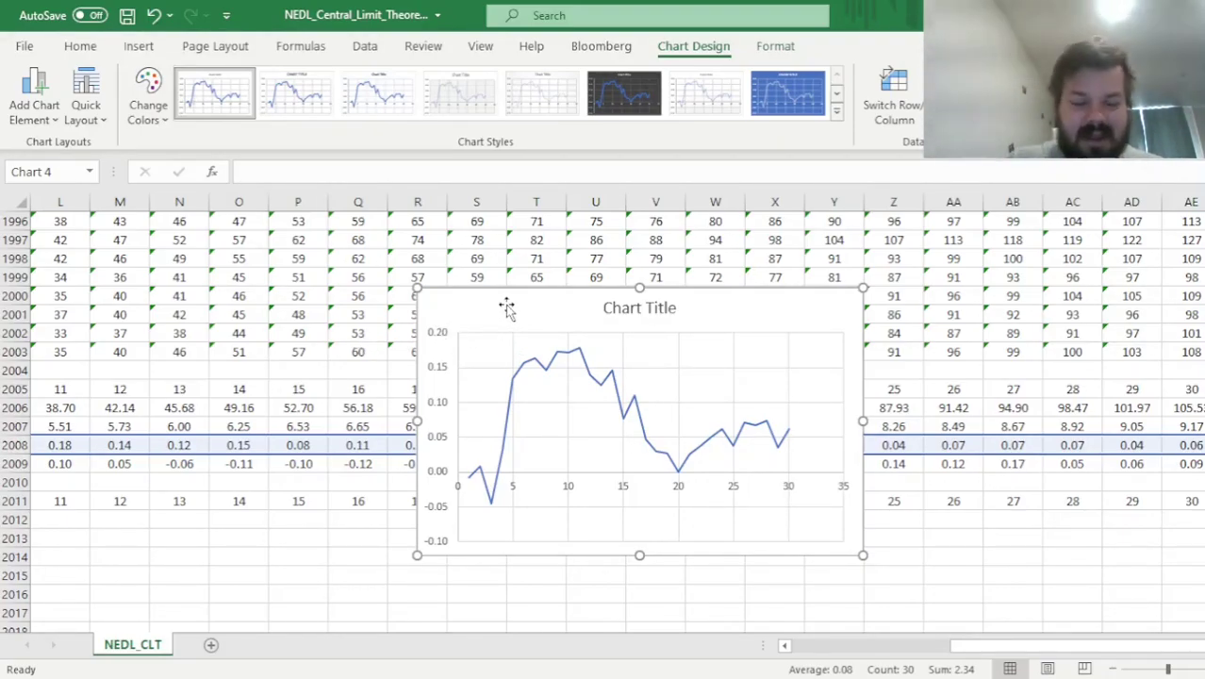
key("Delete")
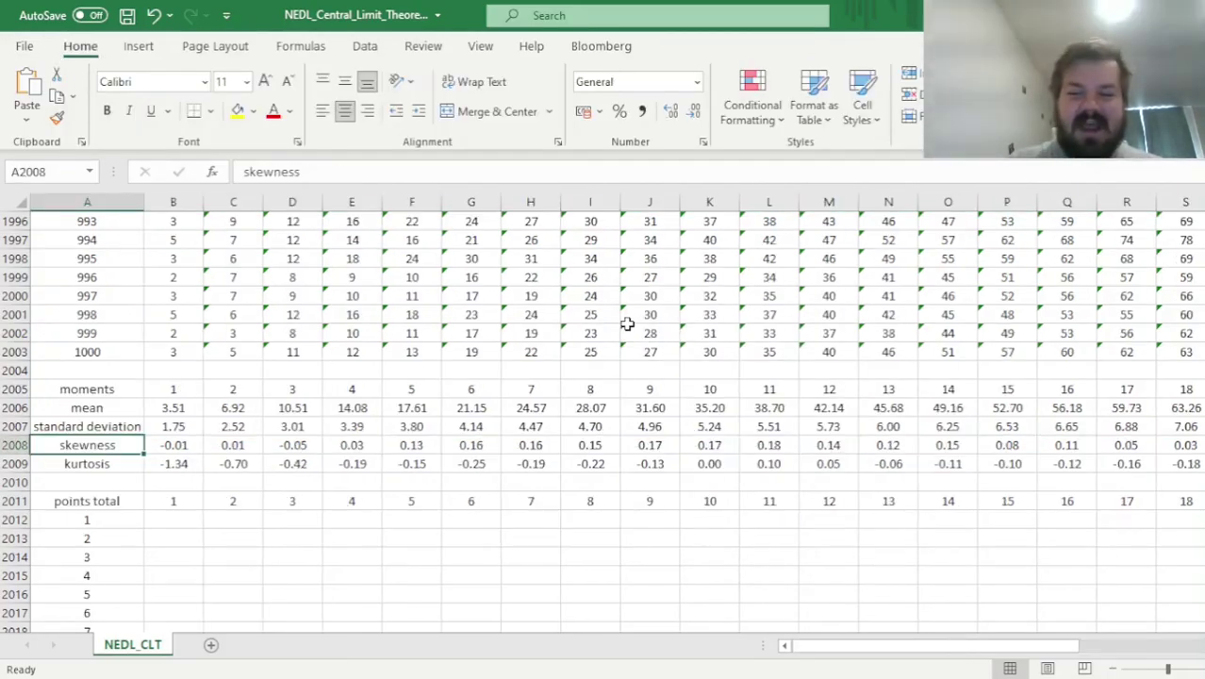
key("Up")
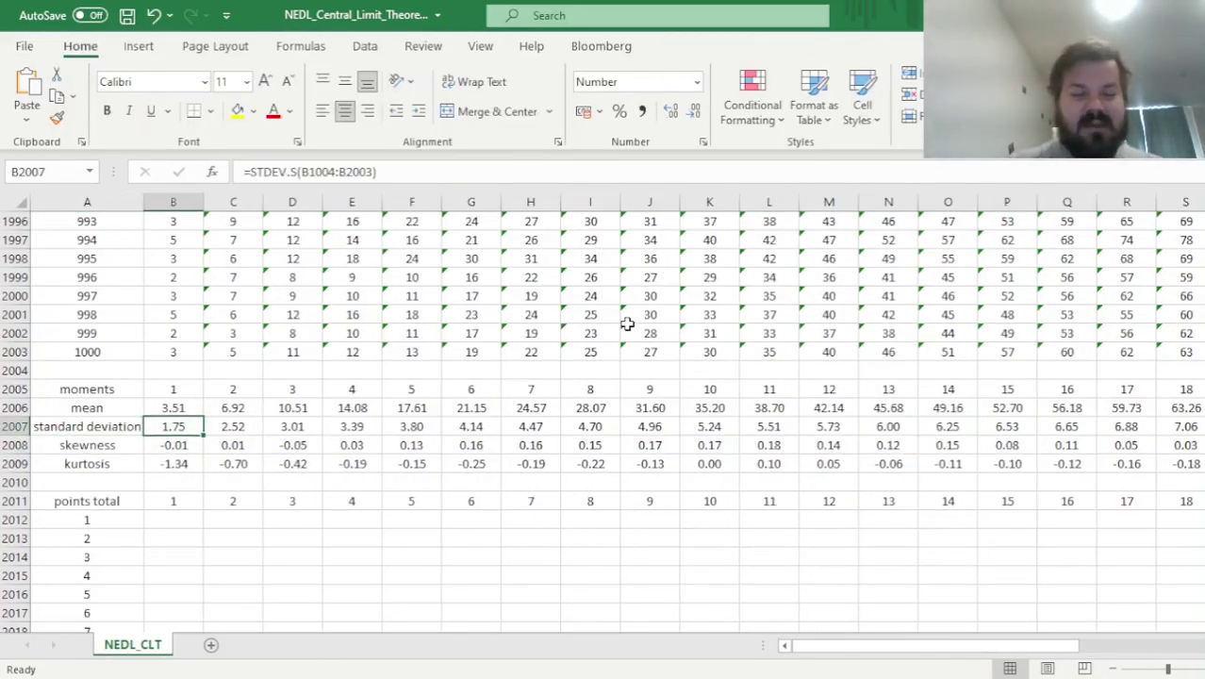
Step: Calculate the ratio of the 30-dice mean to the one-die mean with =AE2006/B2006 in cell AG2006
key("Up")
key("Down")
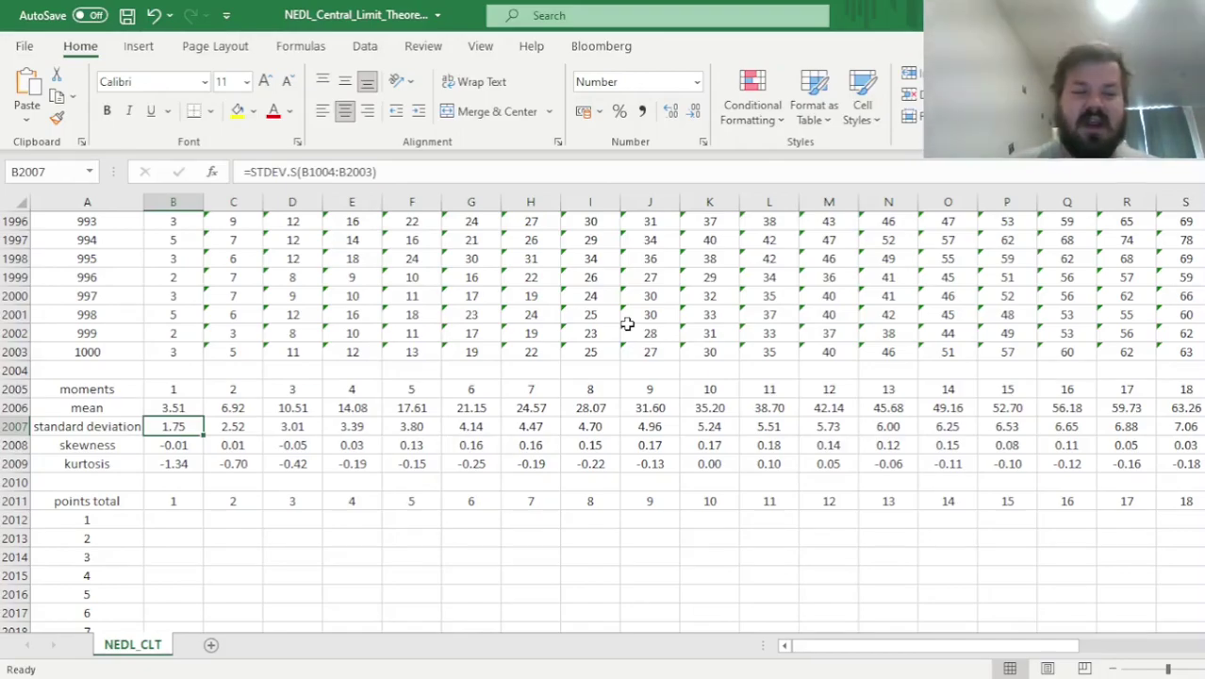
key("ctrl+Right")
key("Right")
key("Right")
key("Right")
key("Right")
key("Left")
key("Left")
key("Up")
type("=")
key("Left")
key("Left")
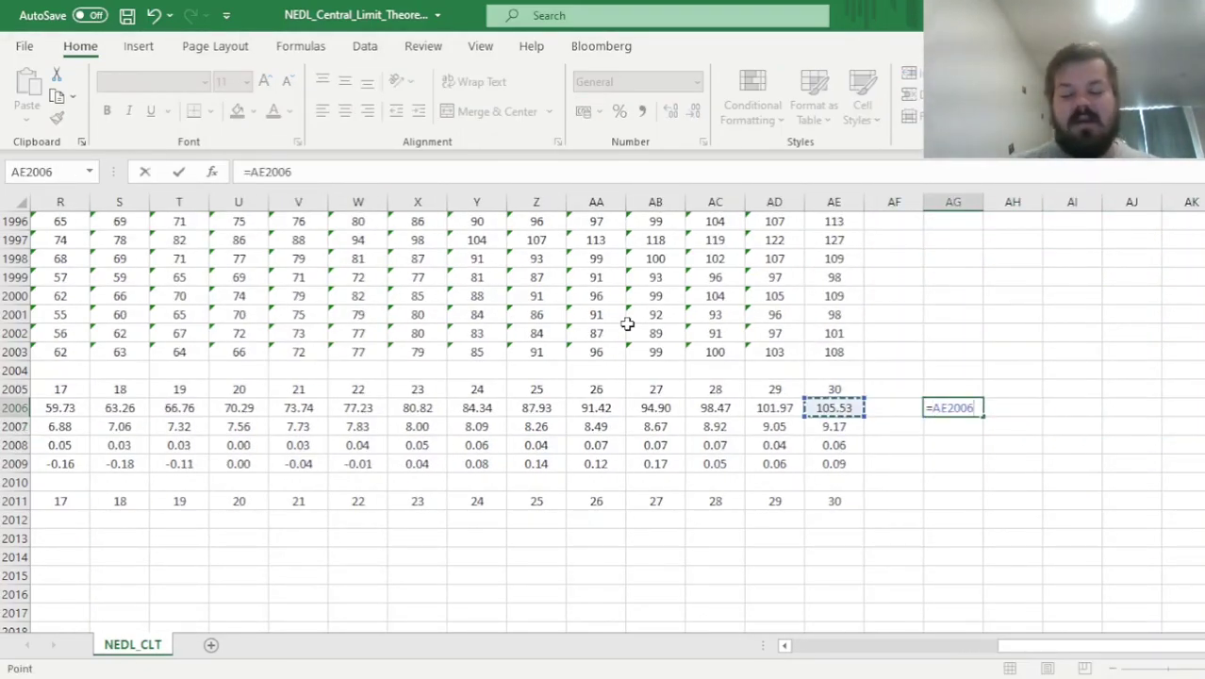
type("/")
key("Left")
key("Left")
key("ctrl+Left")
key("Right")
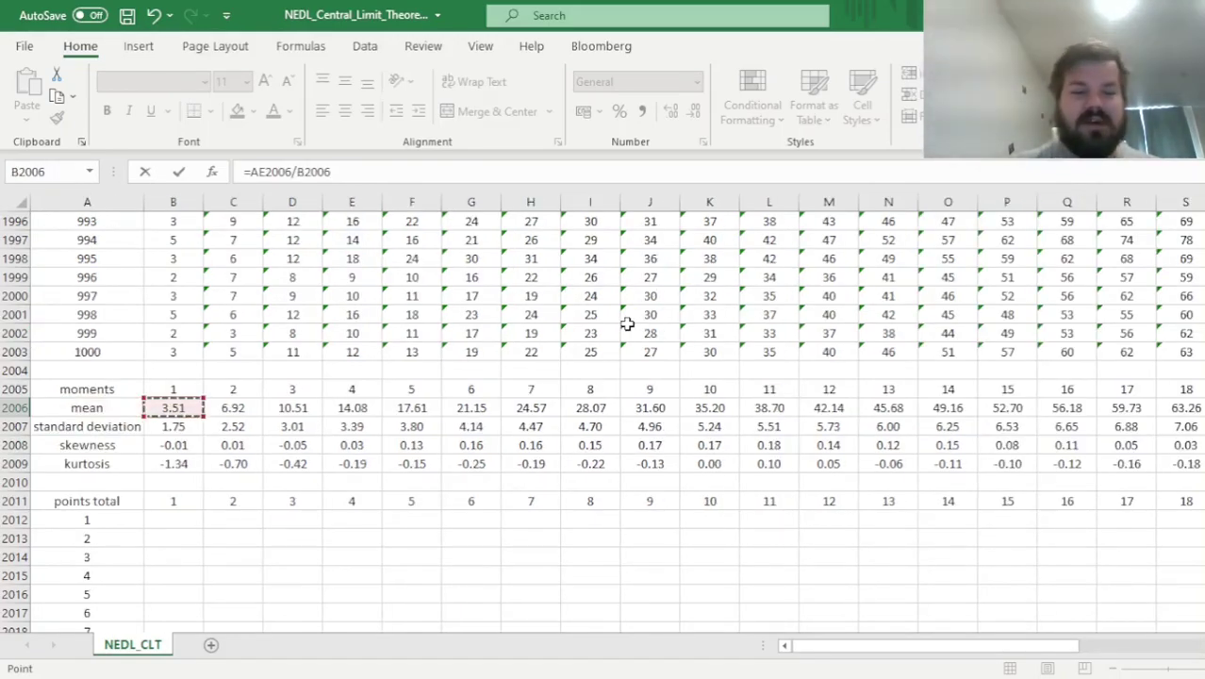
key("Return")
key("Up")
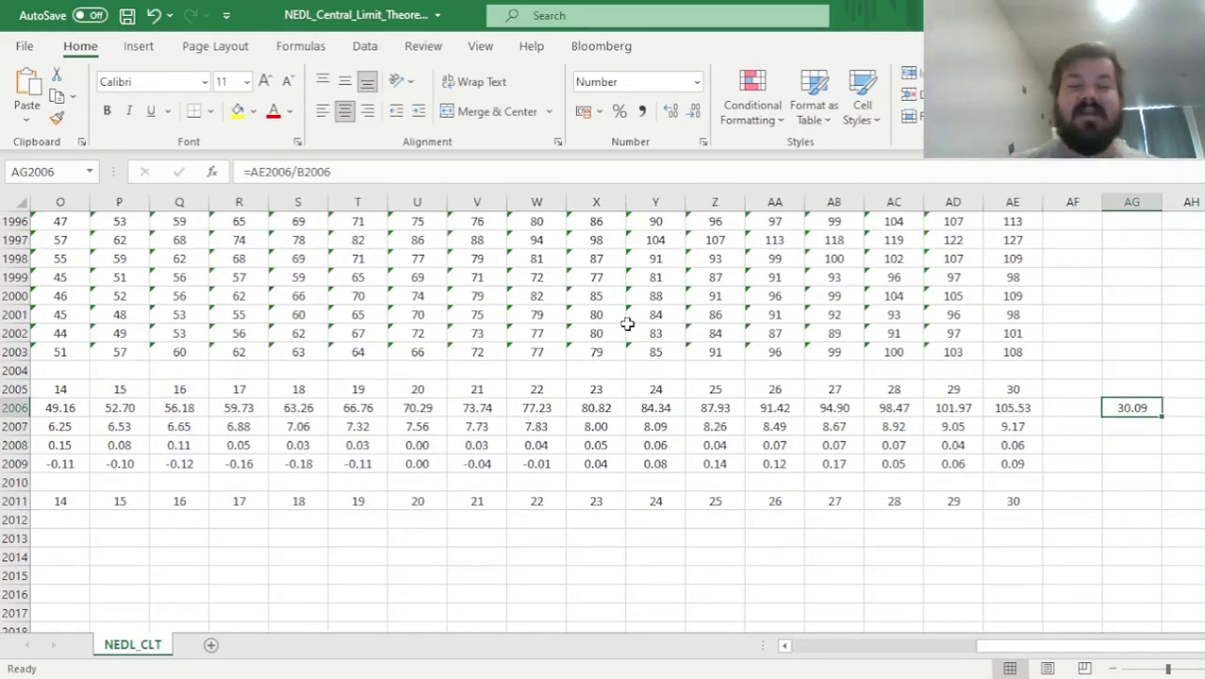
Step: Calculate the ratio of the 30-dice standard deviation to the one-die standard deviation with =AE2007/B2007 in cell AG2007
key("Left")
key("Left")
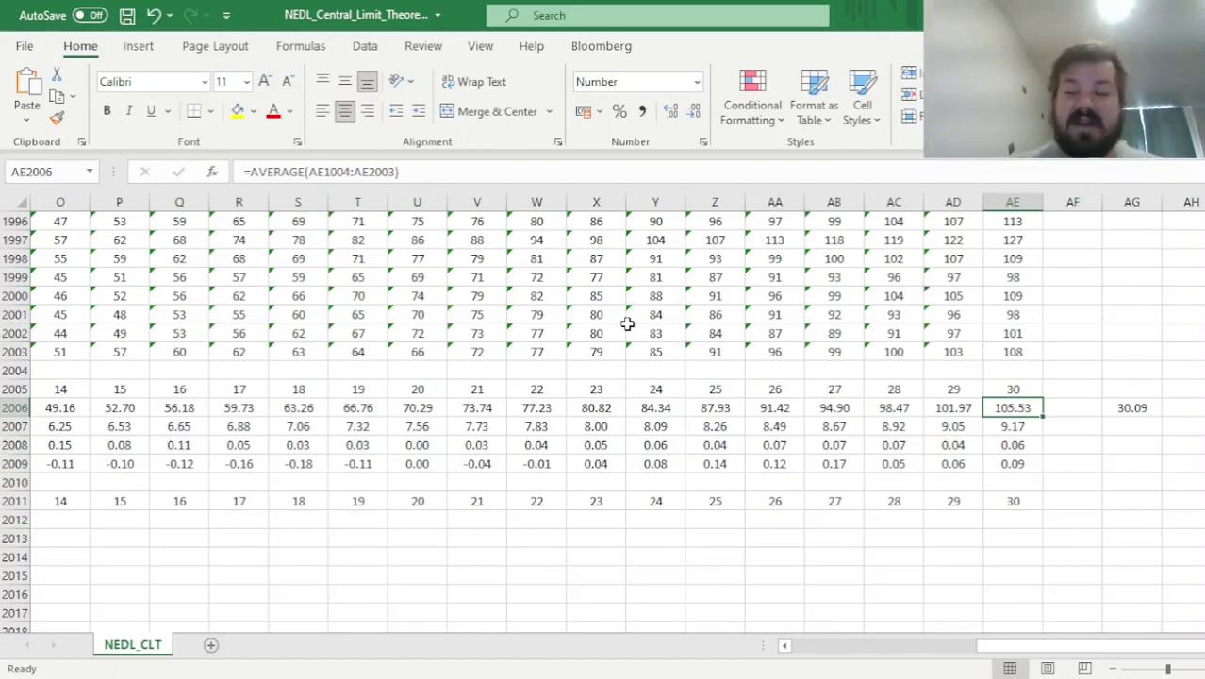
key("Right")
key("Right")
key("Down")
type("=")
key("Left")
key("Left")
type("/")
key("Left")
key("Left")
key("ctrl+Left")
key("Right")
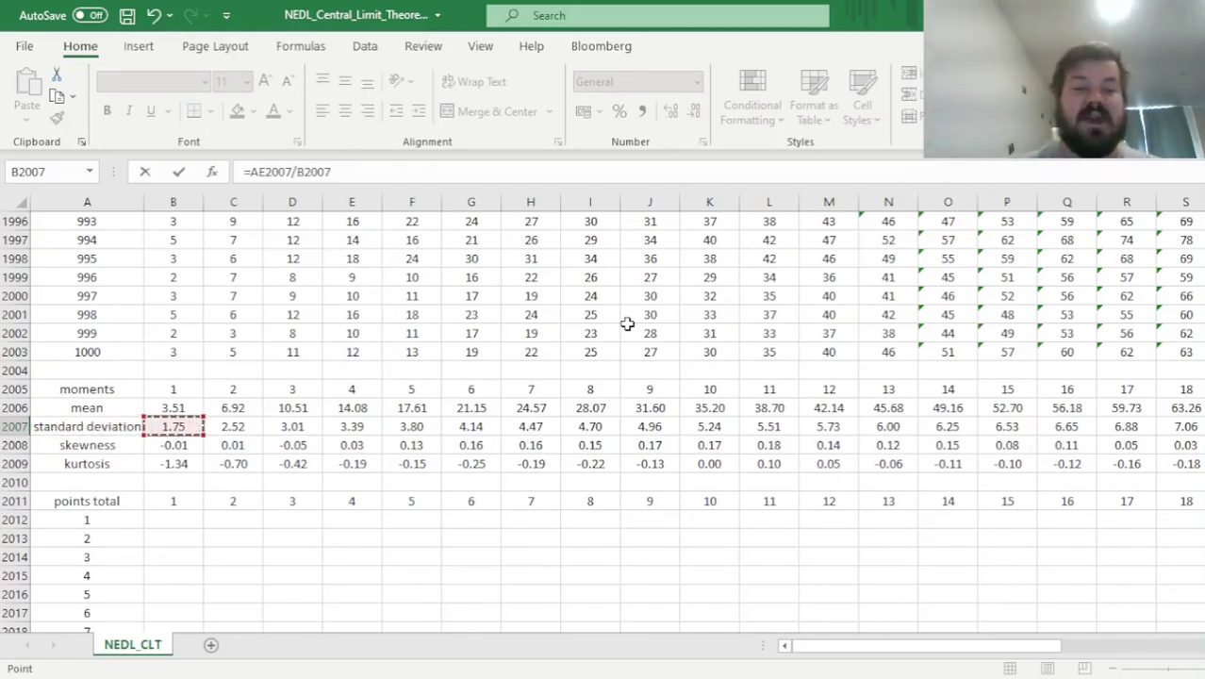
key("Return")
key("Up")
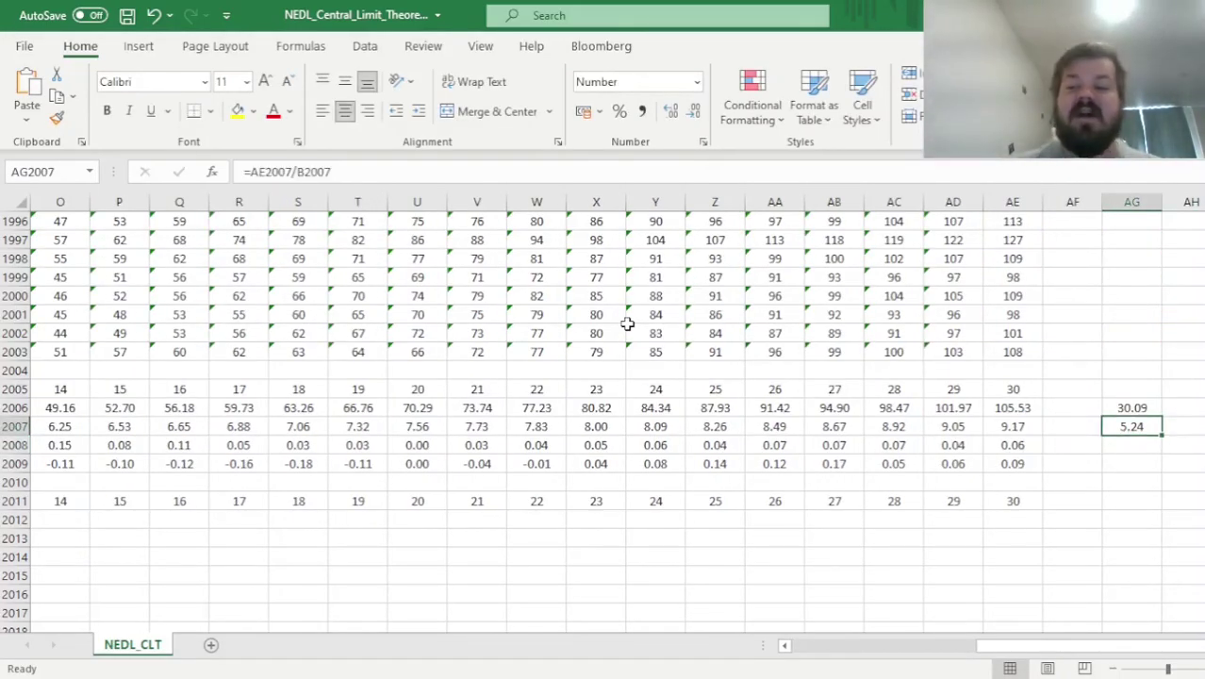
Step: Square the standard deviation ratio with =AG2007^2 in cell AH2007
key("Right")
key("Right")
key("Left")
type("=")
key("Left")
type("^2")
key("ctrl+Return")
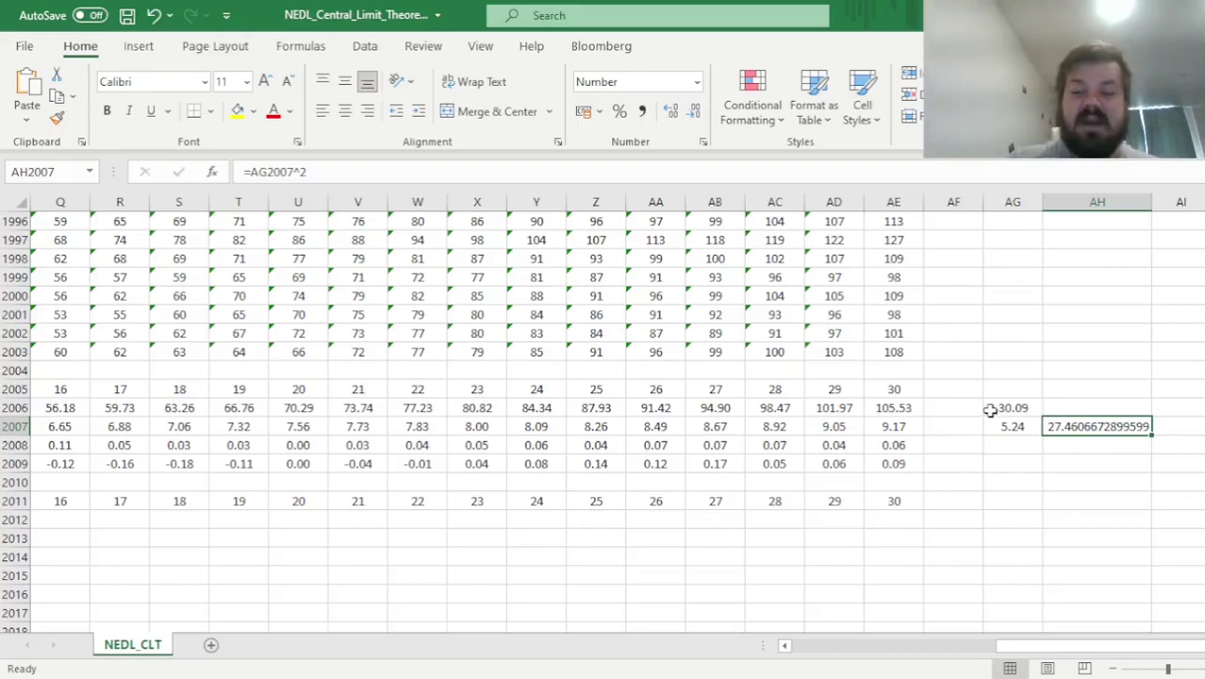
Step: Clear the scratch calculations in AG2006:AH2007 and return to the mean label in column A
left_click_drag(1012, 408, 1084, 426)
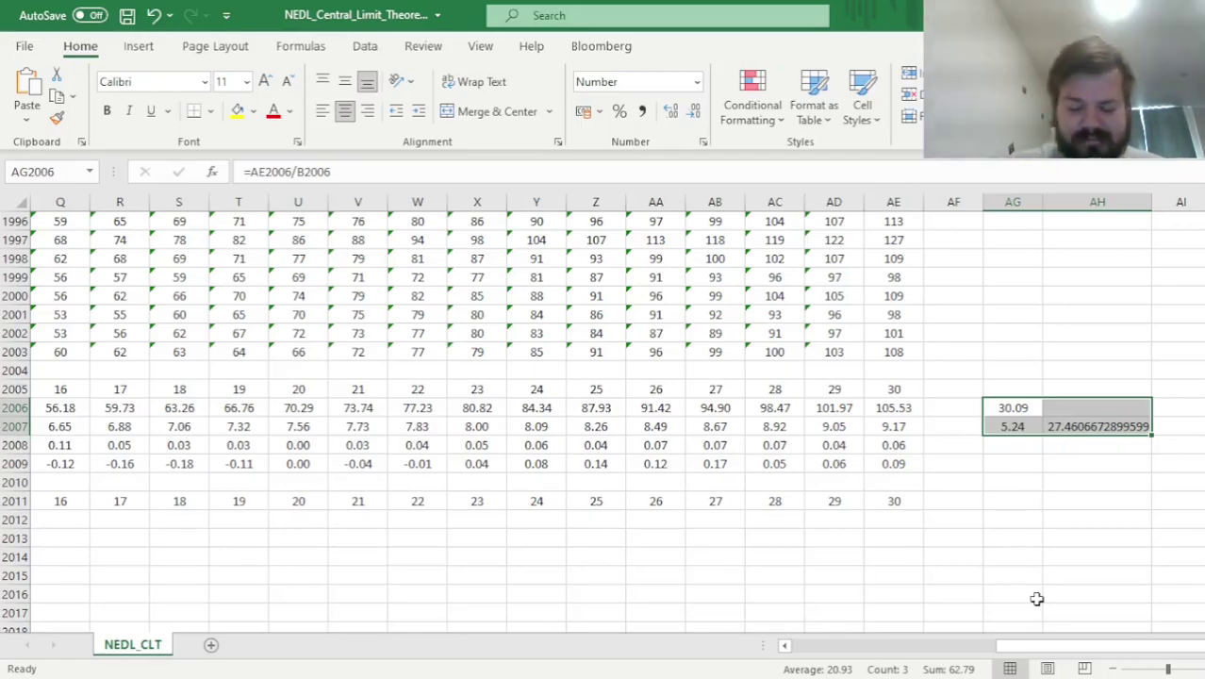
key("Delete")
key("Left")
key("Left")
key("Left")
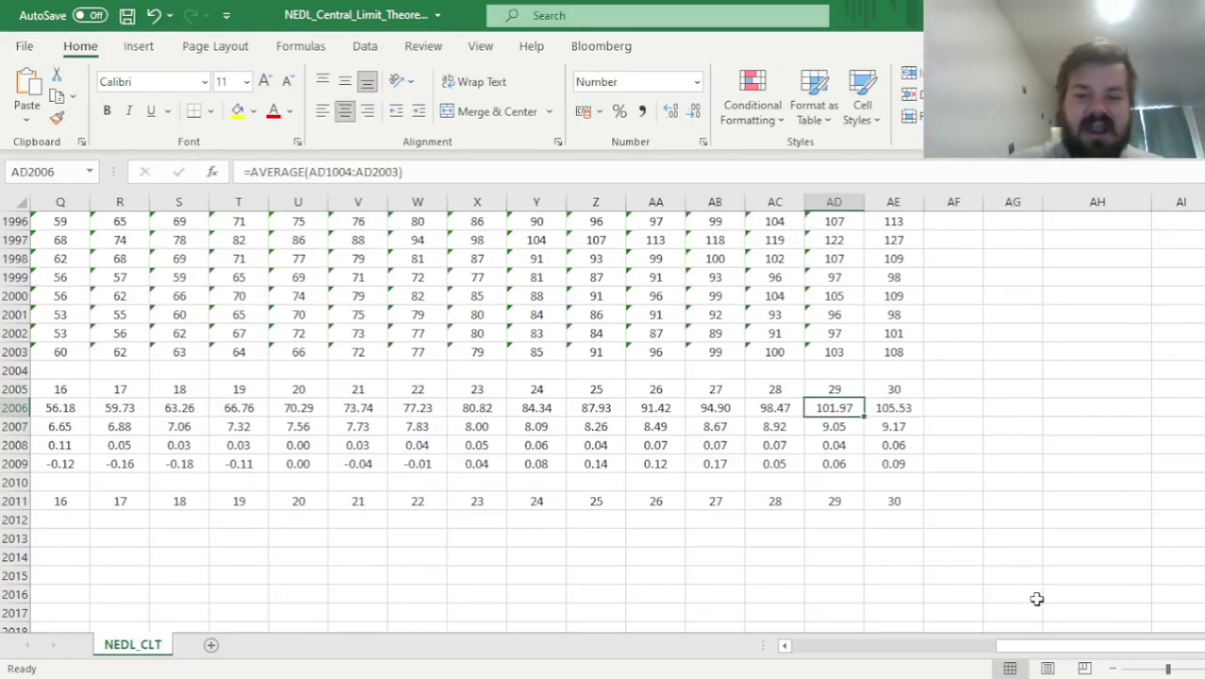
key("ctrl+Left")
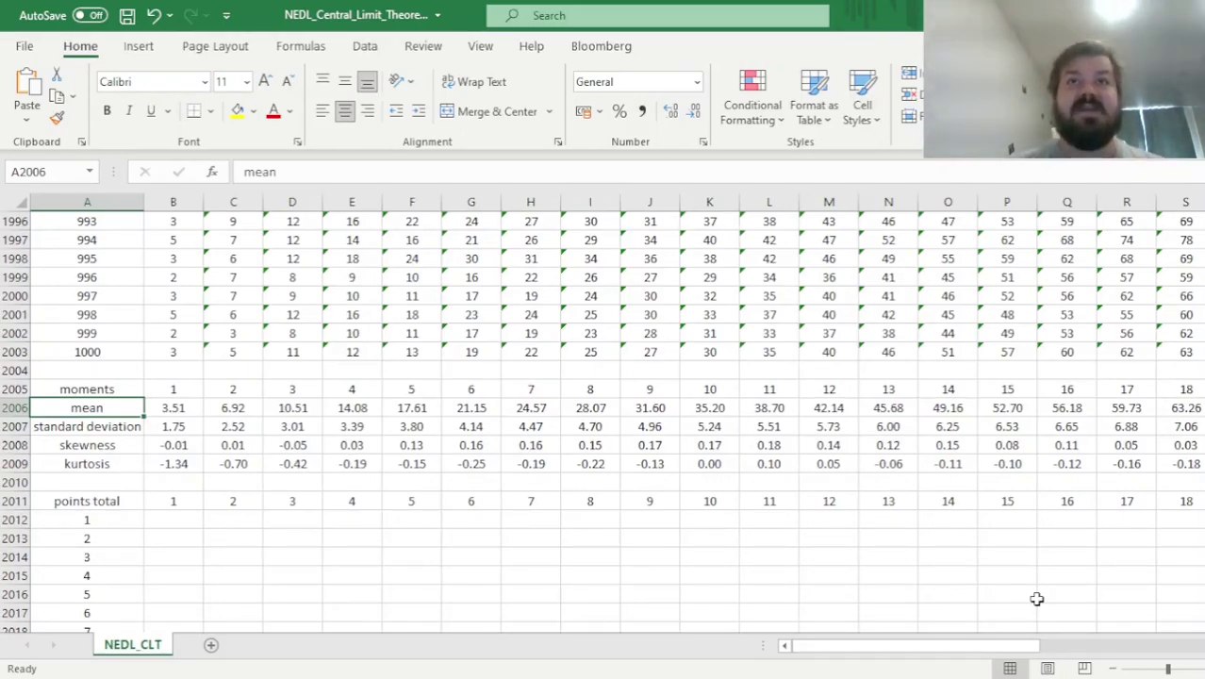
Step: Examine the points total list in column A from its first entry in A2012 to its last in A2191
key("Down")
key("Down")
key("Down")
key("Down")
key("Down")
key("Down")
key("Down")
key("Up")
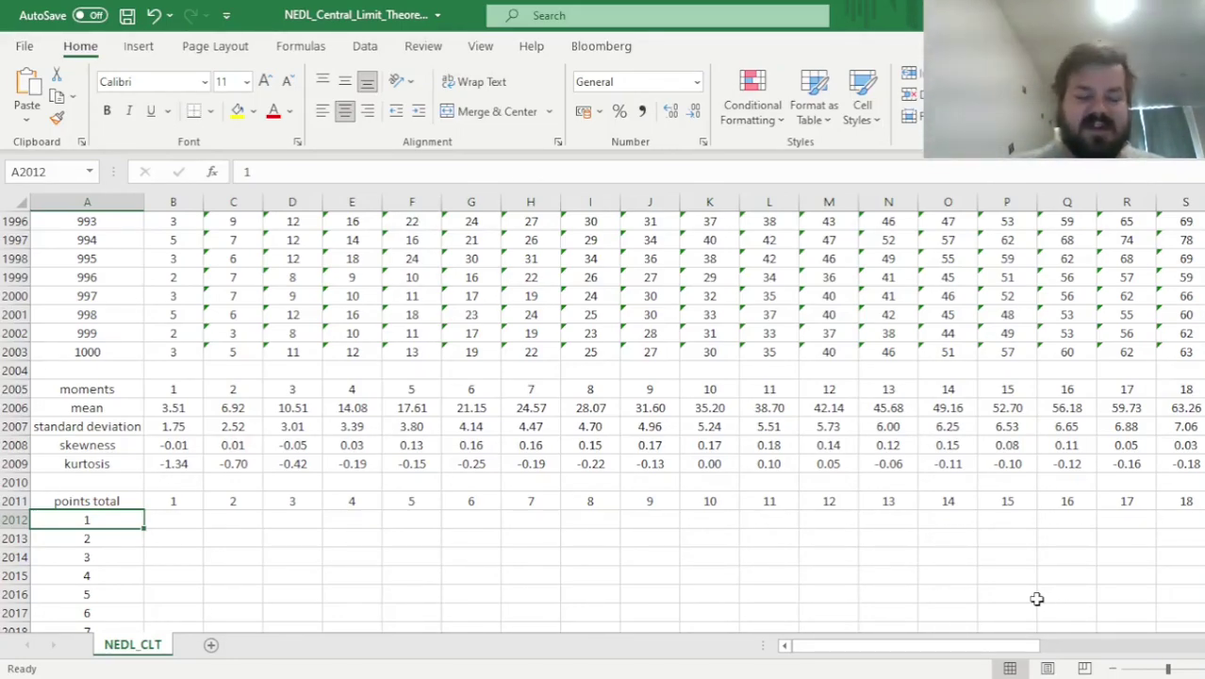
key("Down")
key("Up")
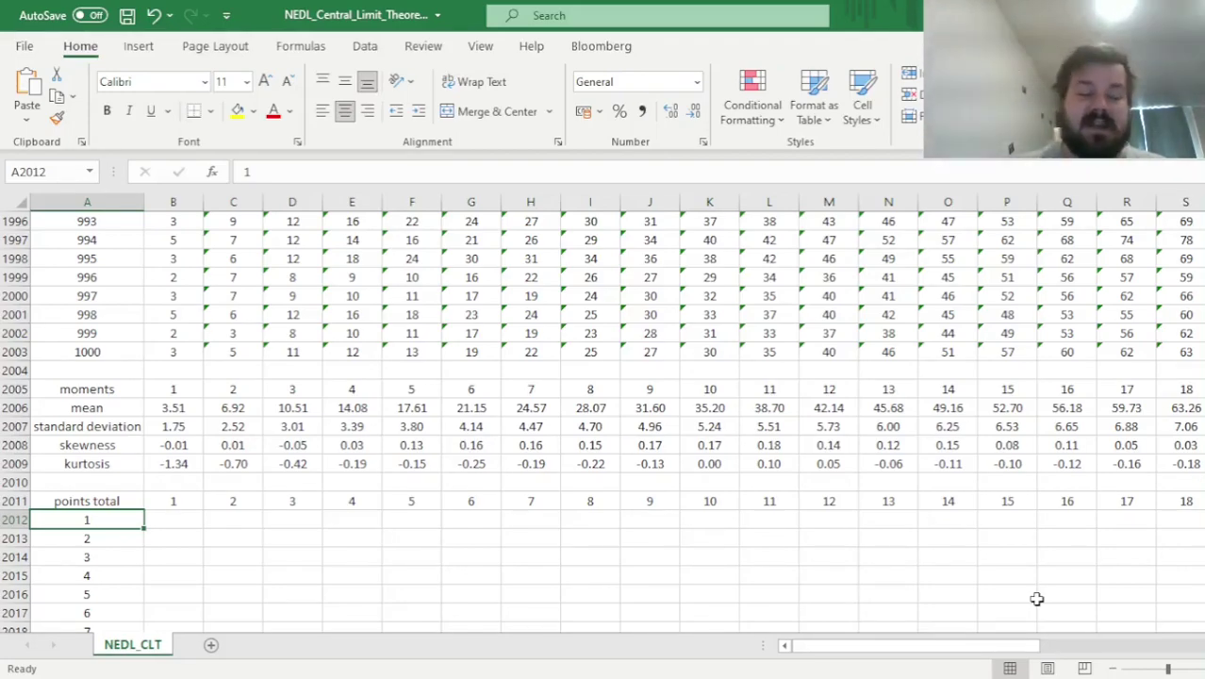
key("ctrl+Down")
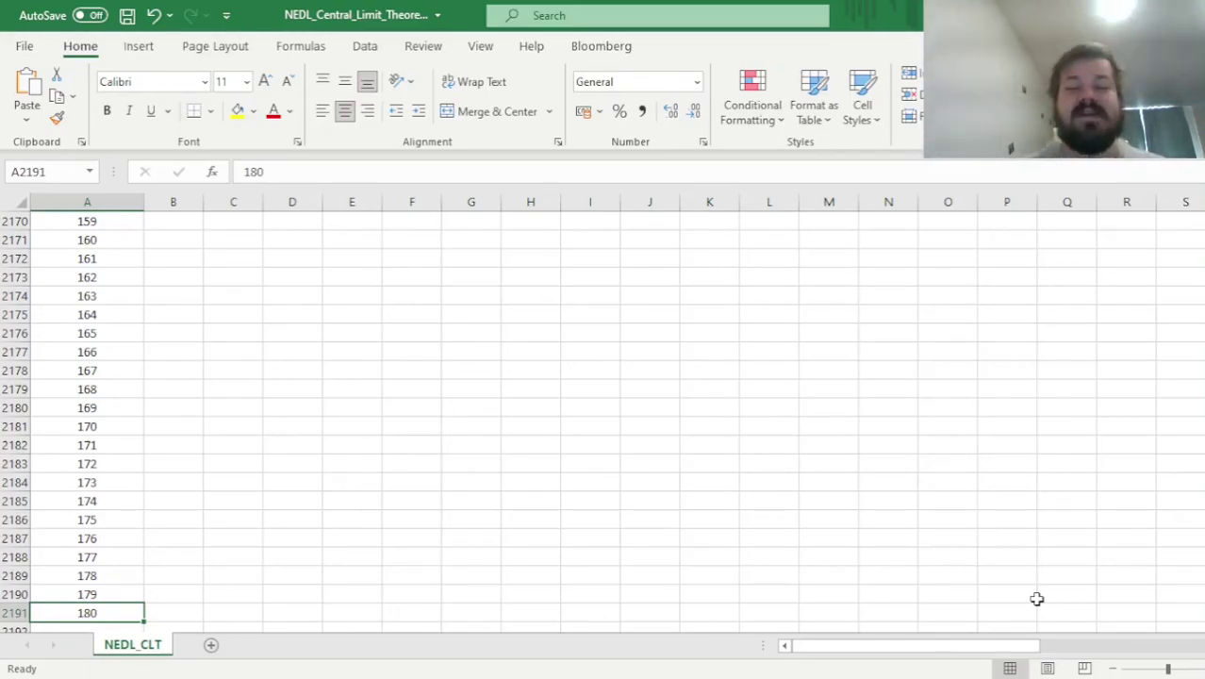
key("Up")
key("Down")
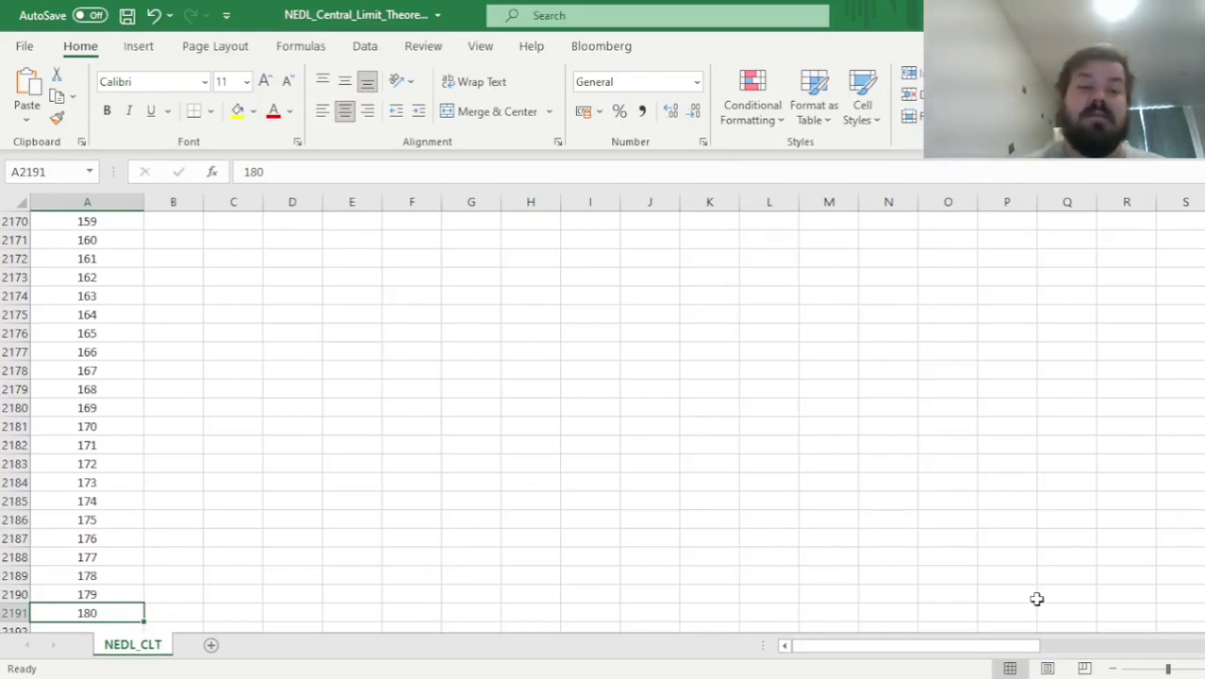
Step: Start a COUNTIF formula in cell B2012 with the row-locked range B$1004:B$2003 as its first argument
key("ctrl+Up")
key("Up")
key("ctrl+Up")
key("ctrl+Up")
key("ctrl+Up")
key("Down")
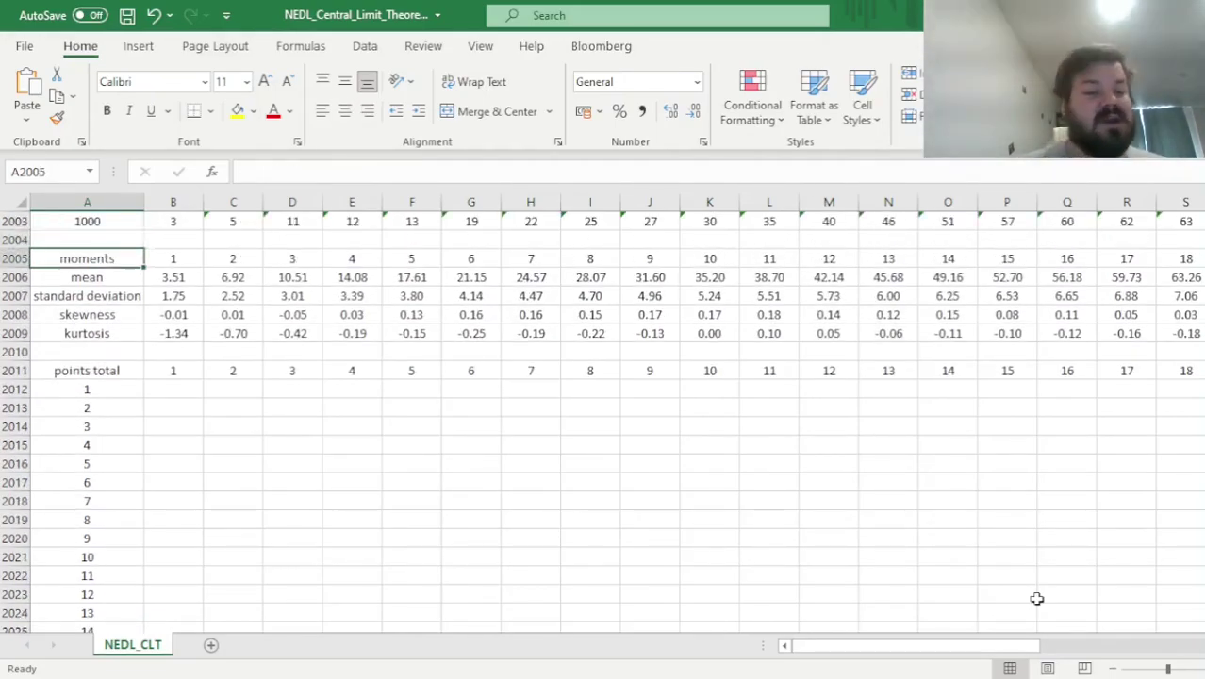
key("Down")
key("Down")
key("Down")
key("Down")
key("Down")
key("Down")
key("Down")
key("Down")
key("Right")
type("=COUNT")
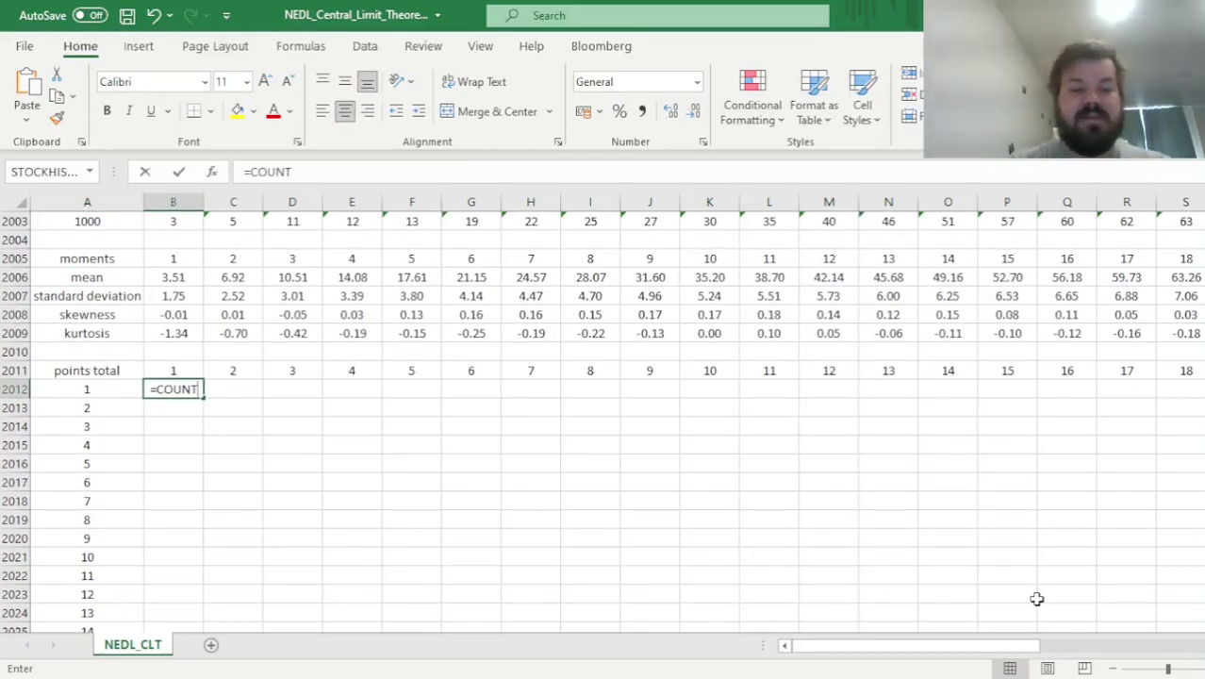
type("IF(")
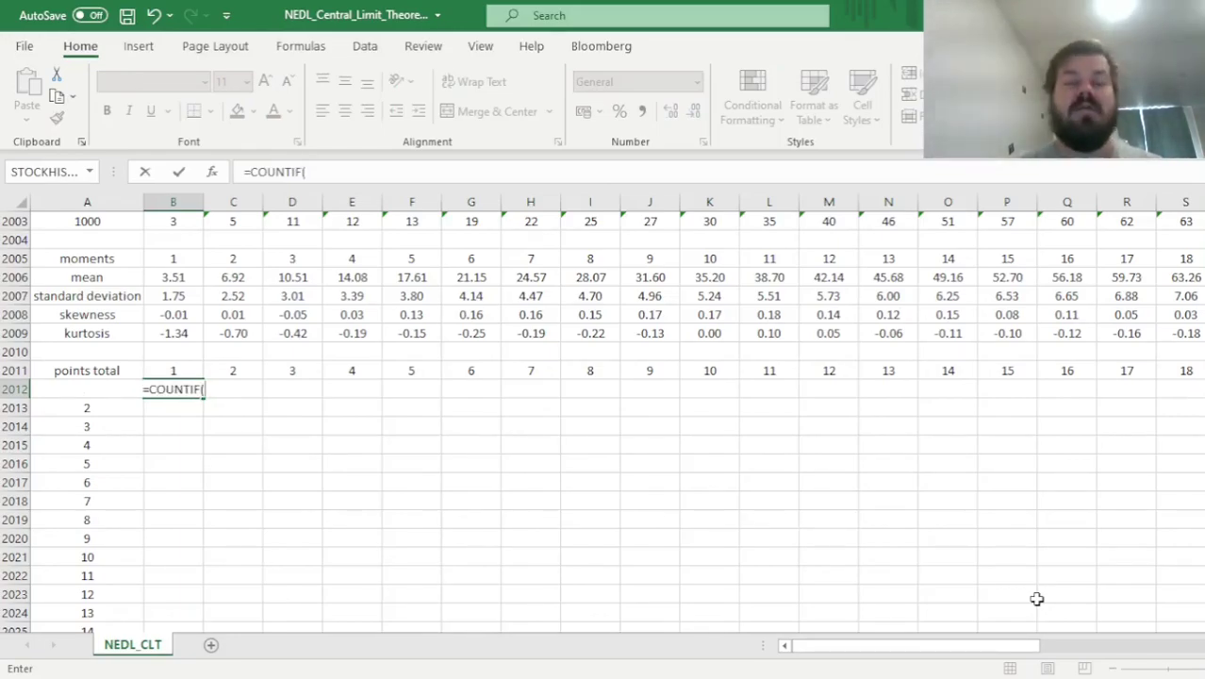
scroll(167, 349, "up", 3)
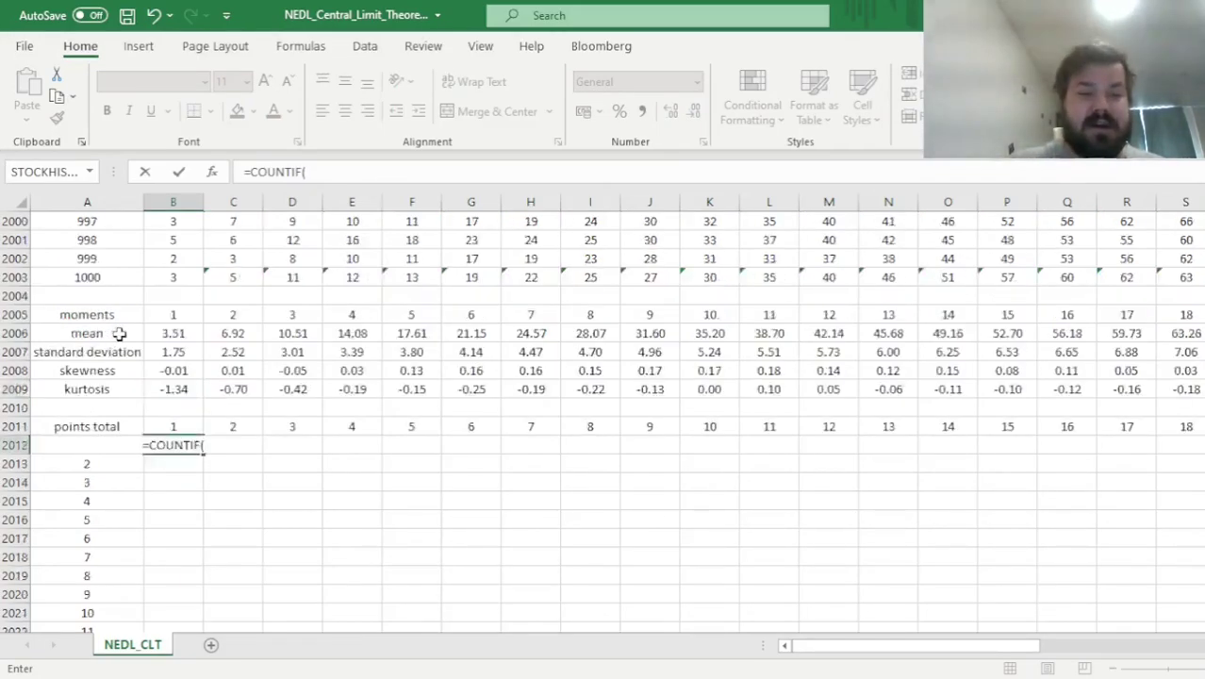
left_click(165, 377)
key("ctrl+Up")
key("Down")
key("ctrl+shift+Down")
type("$1004:B$2003,A2012")
left_click(358, 176)
type("$")
left_click(426, 174)
type(",")
Step: Complete the COUNTIF formula in B2012 with the column-locked criterion $A2012
scroll(240, 498, "down", 2)
left_click(130, 439)
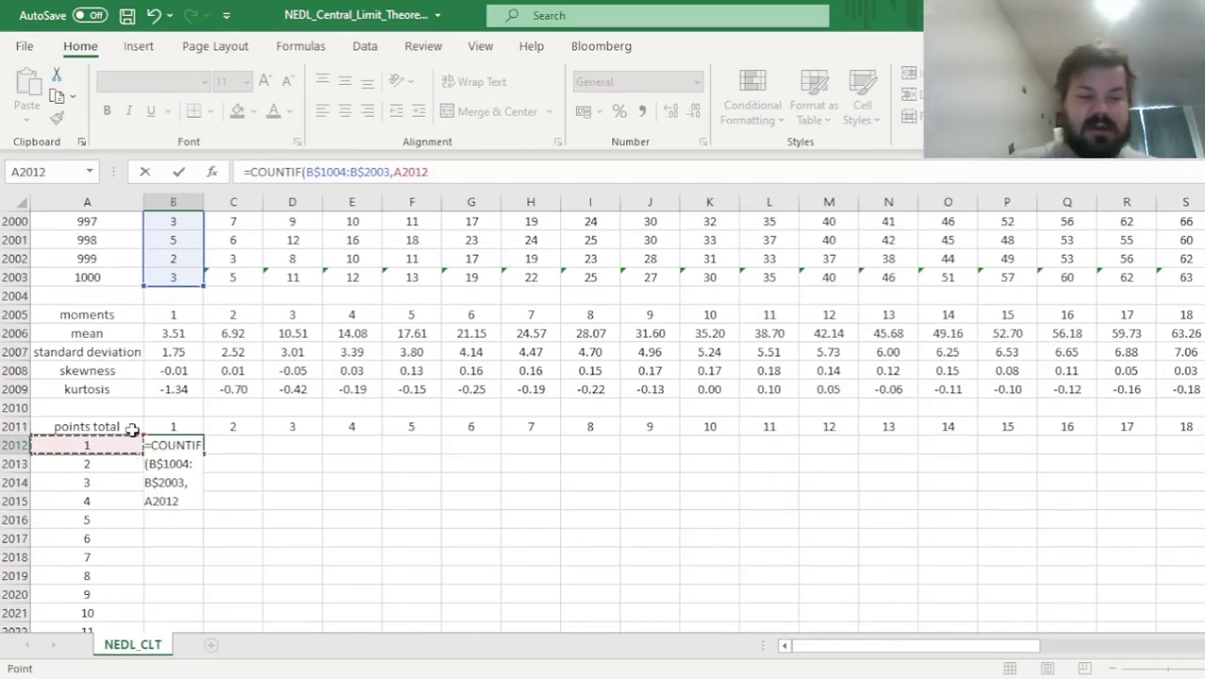
left_click(393, 173)
type("$")
left_click(476, 172)
type(")")
key("ctrl+Return")
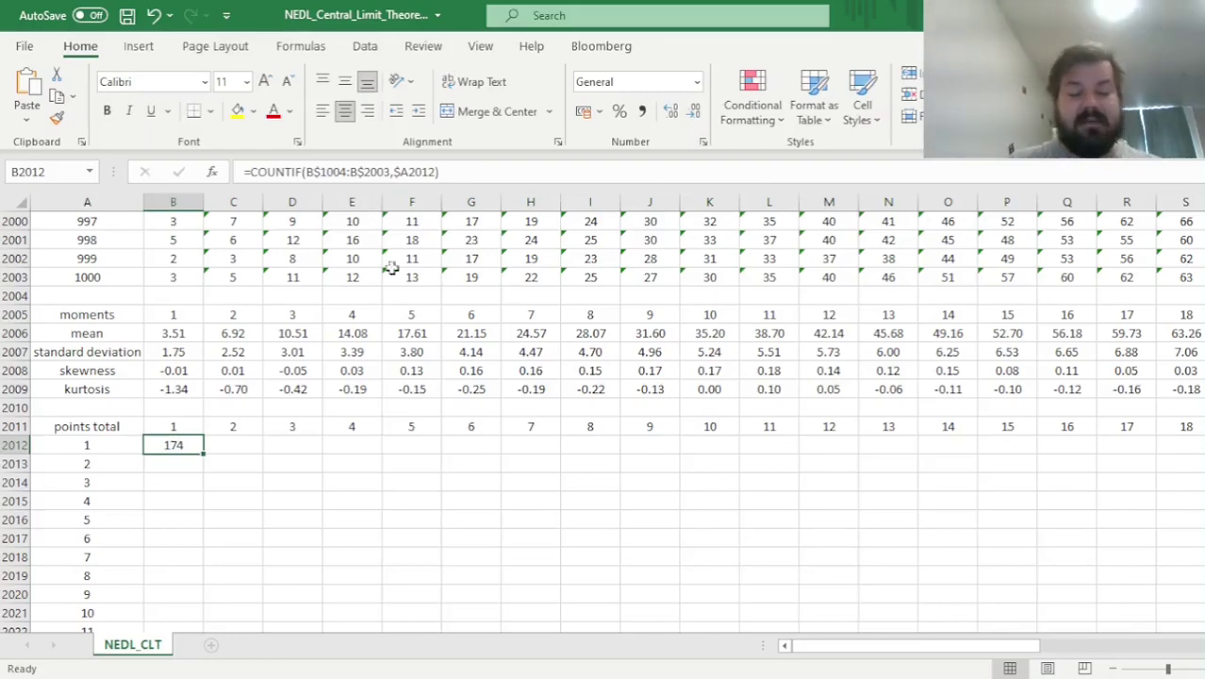
Step: Fill the COUNTIF formula down column B for all points totals and inspect the one-die counts in B2012:B2017
double_click(202, 454)
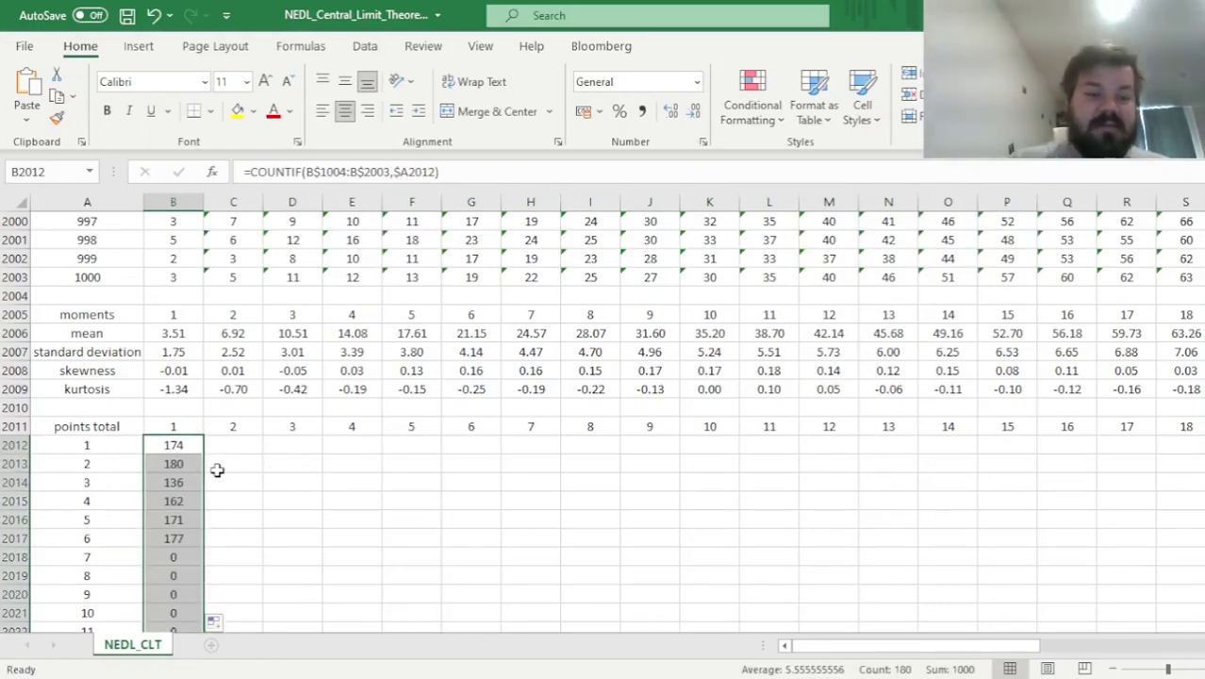
left_click_drag(172, 445, 176, 536)
scroll(482, 468, "down", 2)
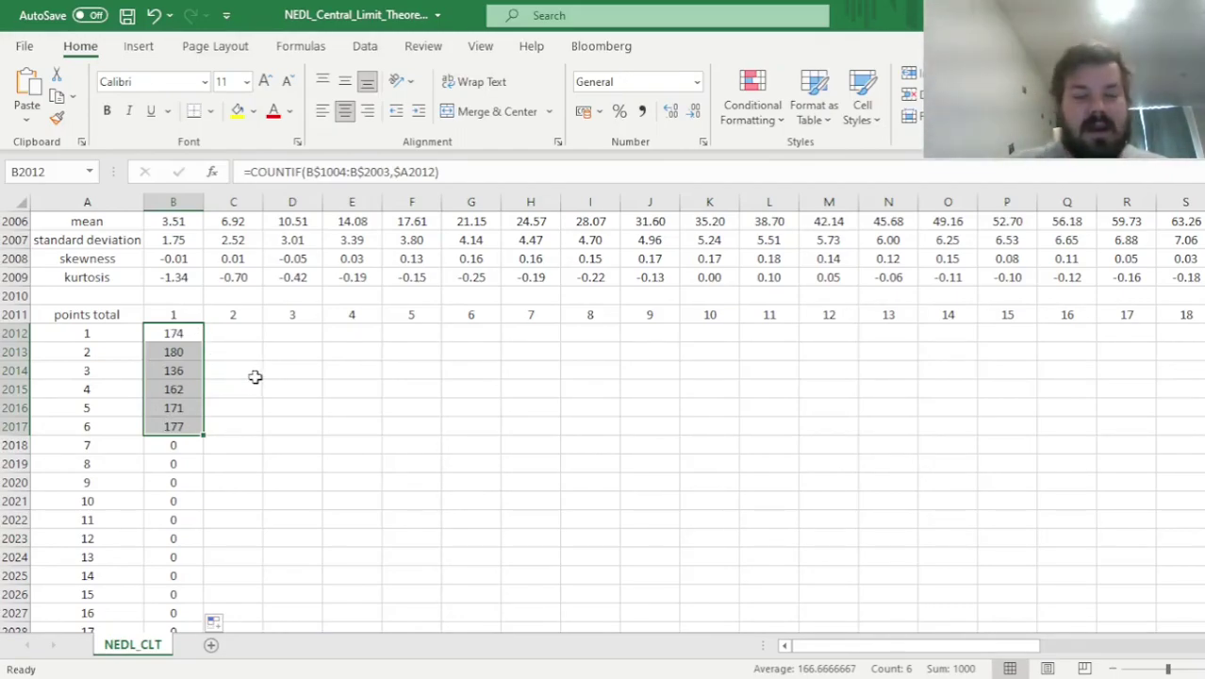
left_click(173, 424)
left_click_drag(94, 449, 172, 444)
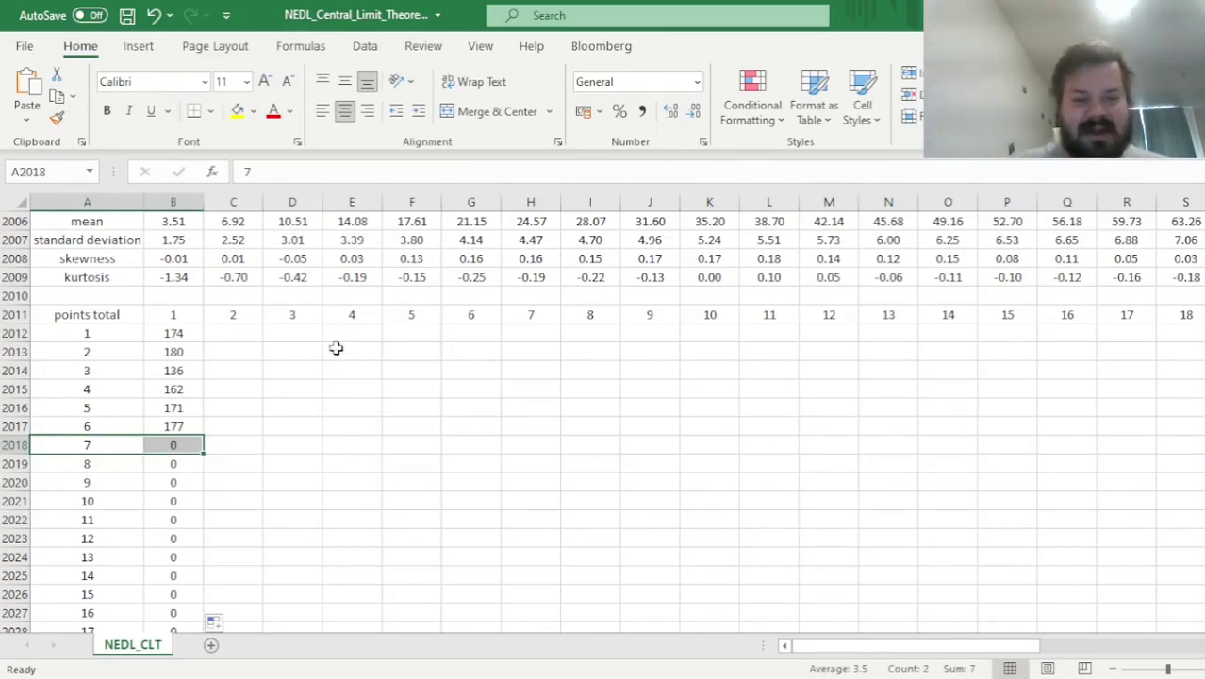
left_click_drag(166, 334, 172, 426)
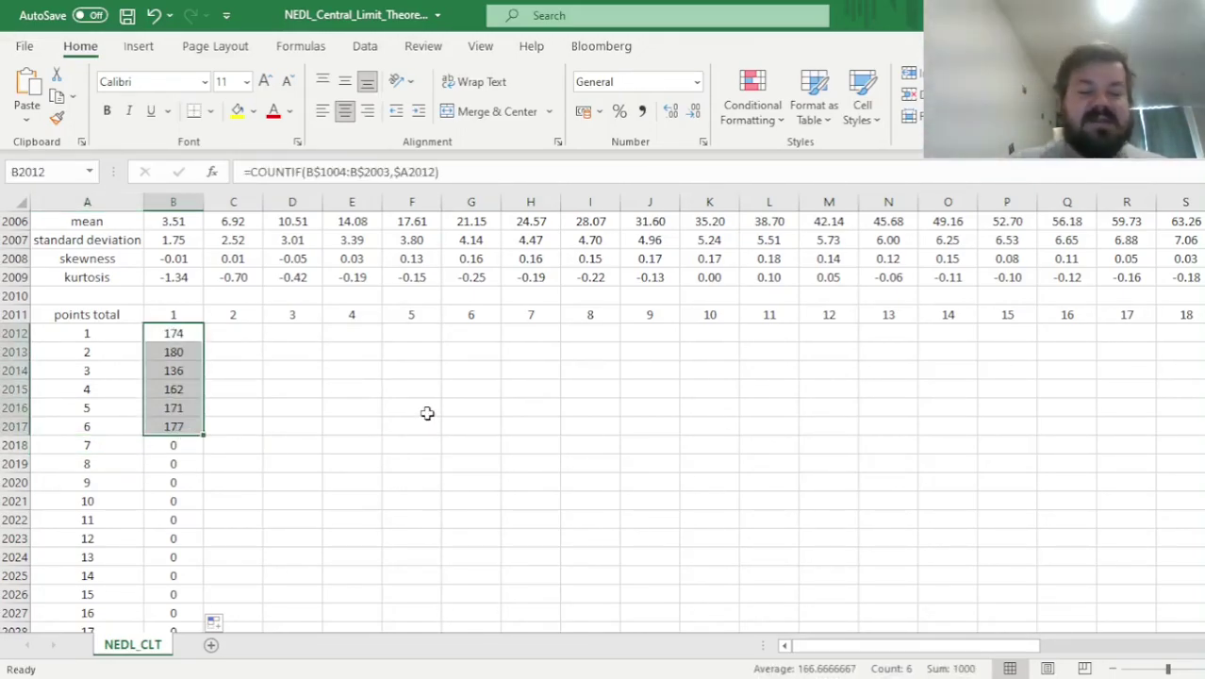
Step: Fill the COUNTIF formula from B2012 across row 2012 to column AE
left_click(193, 347)
left_click(193, 336)
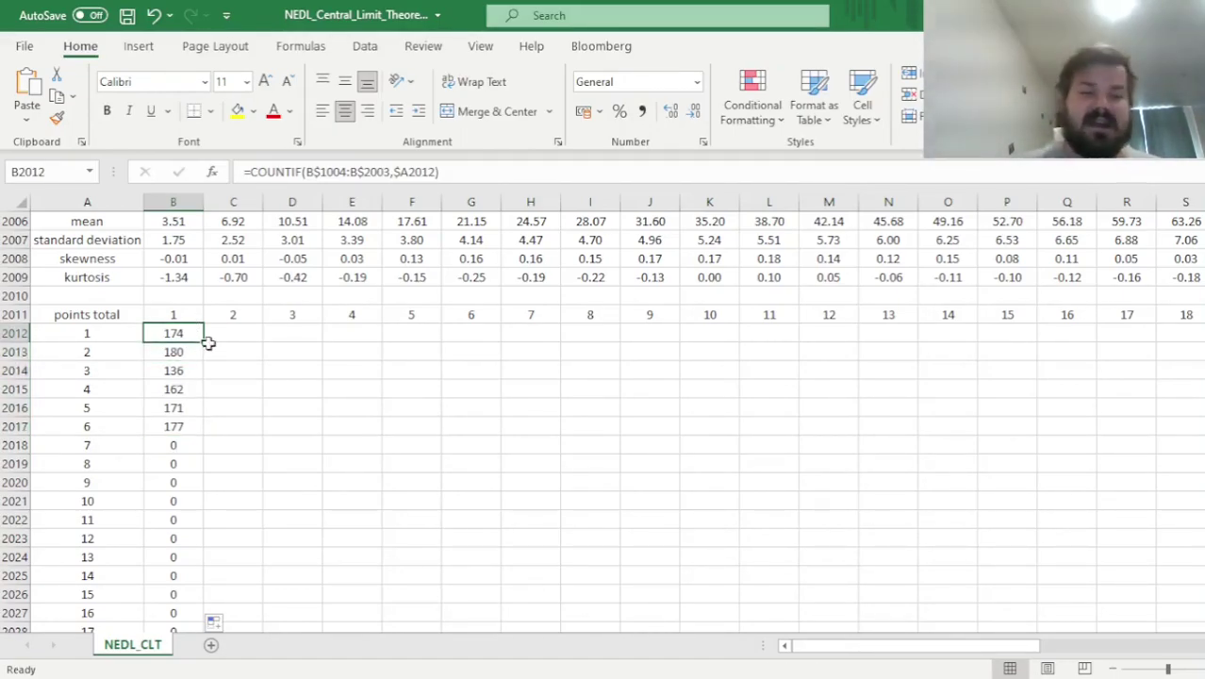
left_click_drag(203, 341, 1145, 350)
left_click(1095, 382)
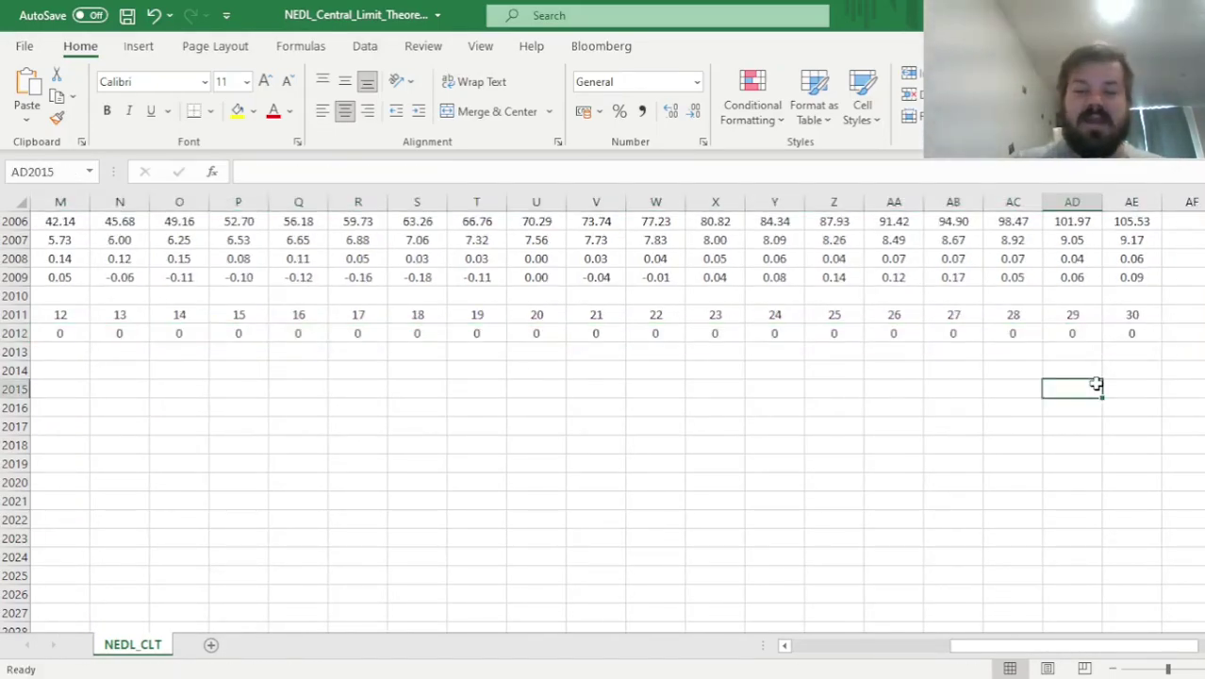
Step: Fill the COUNTIF formulas in C2012:AE2012 down to row 2191 for all points totals
key("Home")
key("Right")
key("Right")
key("Up")
key("Up")
key("Up")
key("ctrl+shift+Right")
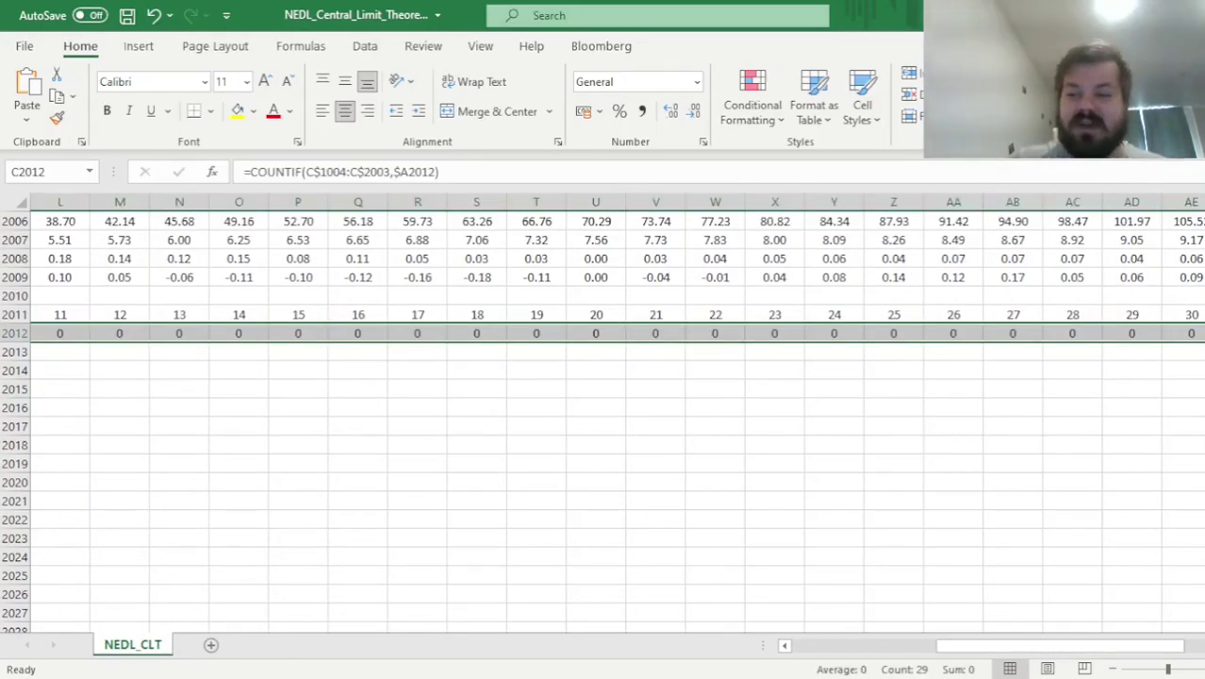
key("ctrl+shift+Down")
key("ctrl+d")
left_click(830, 422)
key("Home")
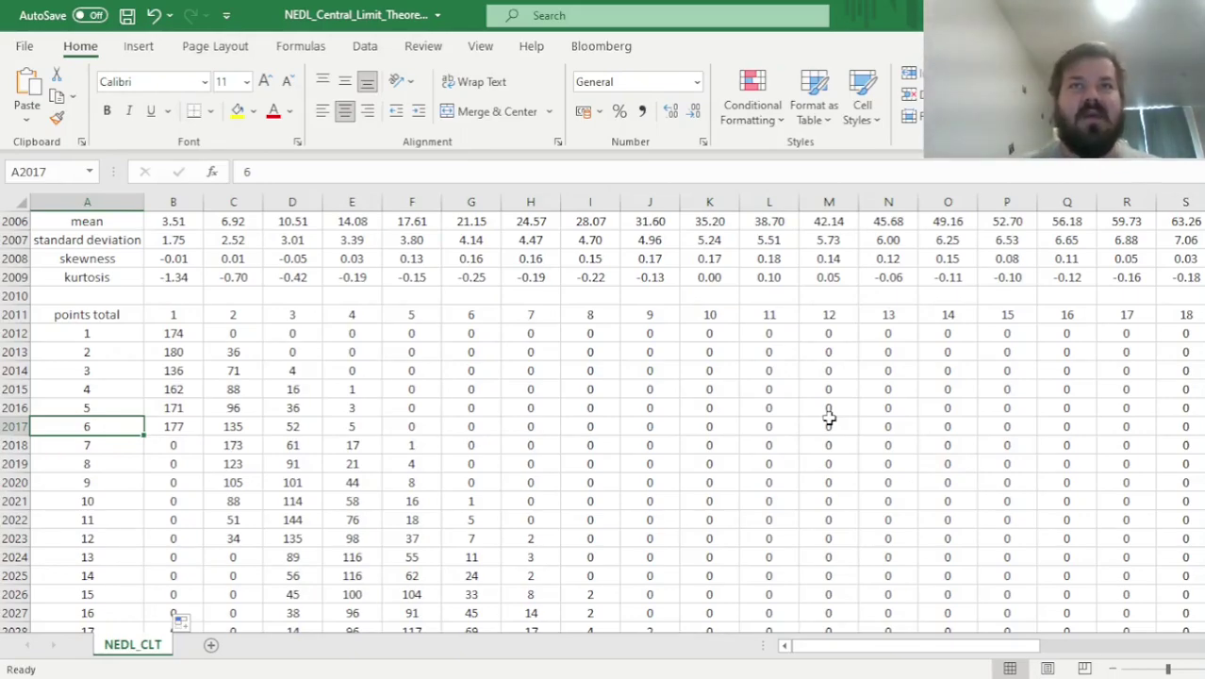
Step: Plot the points totals and one-die counts in A2012:B2191 as a scatter chart with straight lines, and remove its chart title
left_click_drag(110, 335, 167, 370)
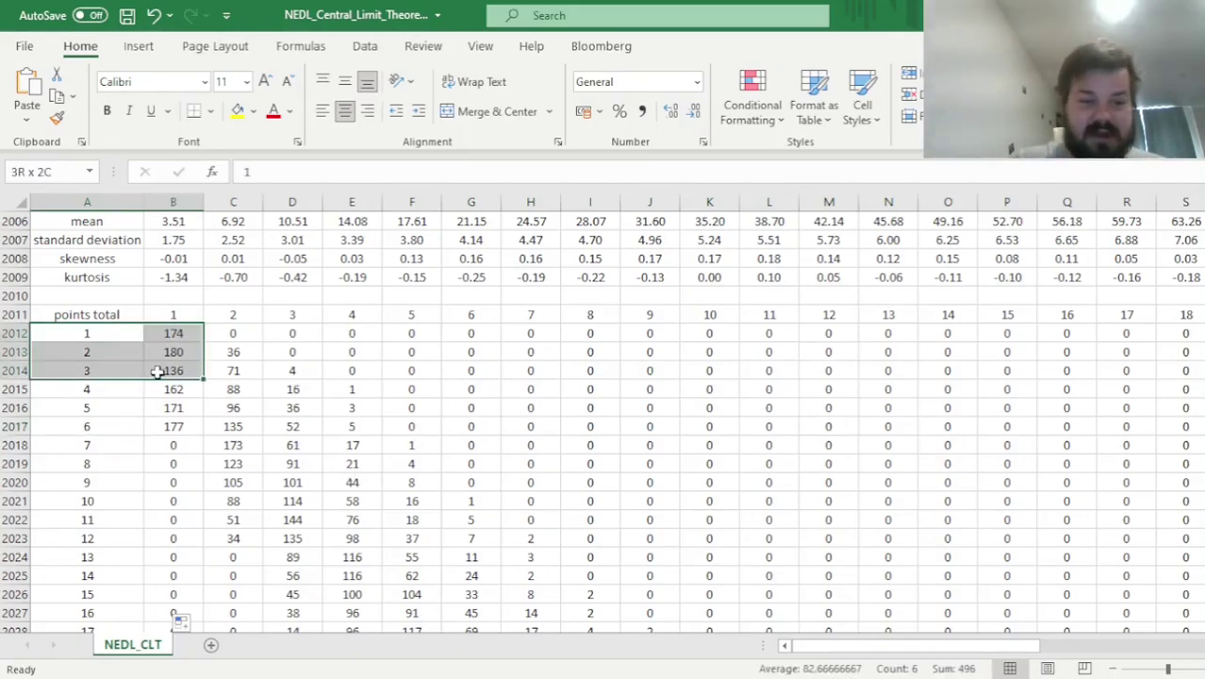
key("ctrl+shift+Down")
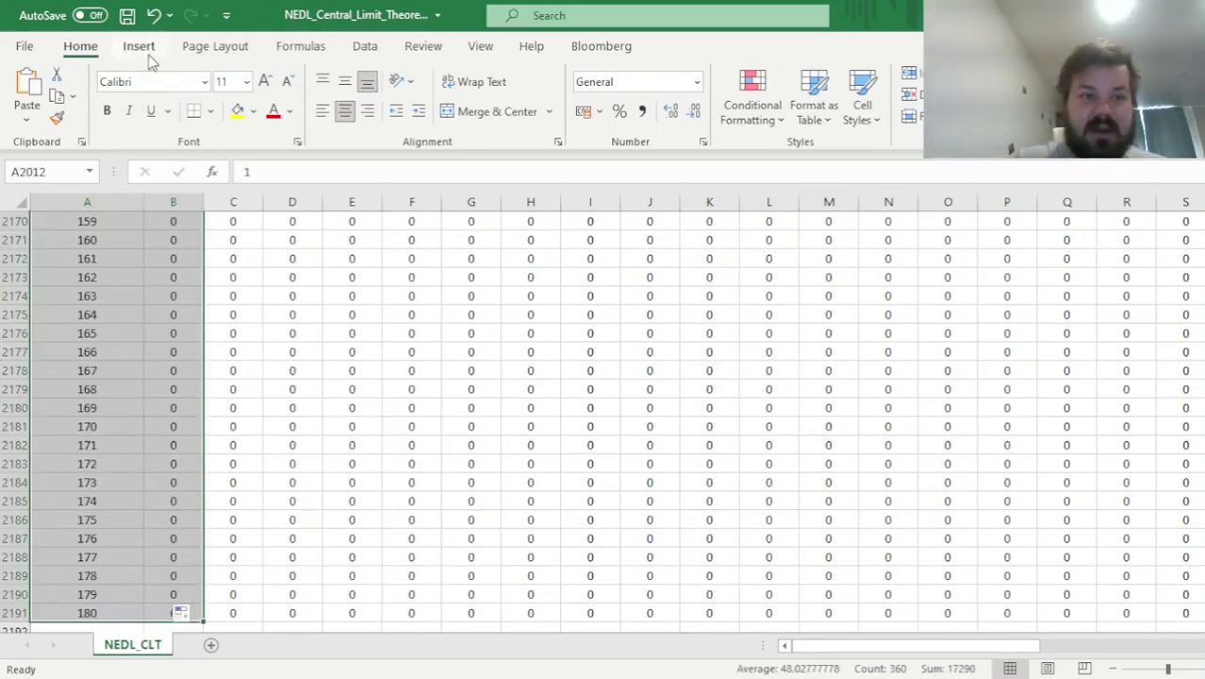
left_click(139, 45)
left_click(527, 115)
left_click(607, 225)
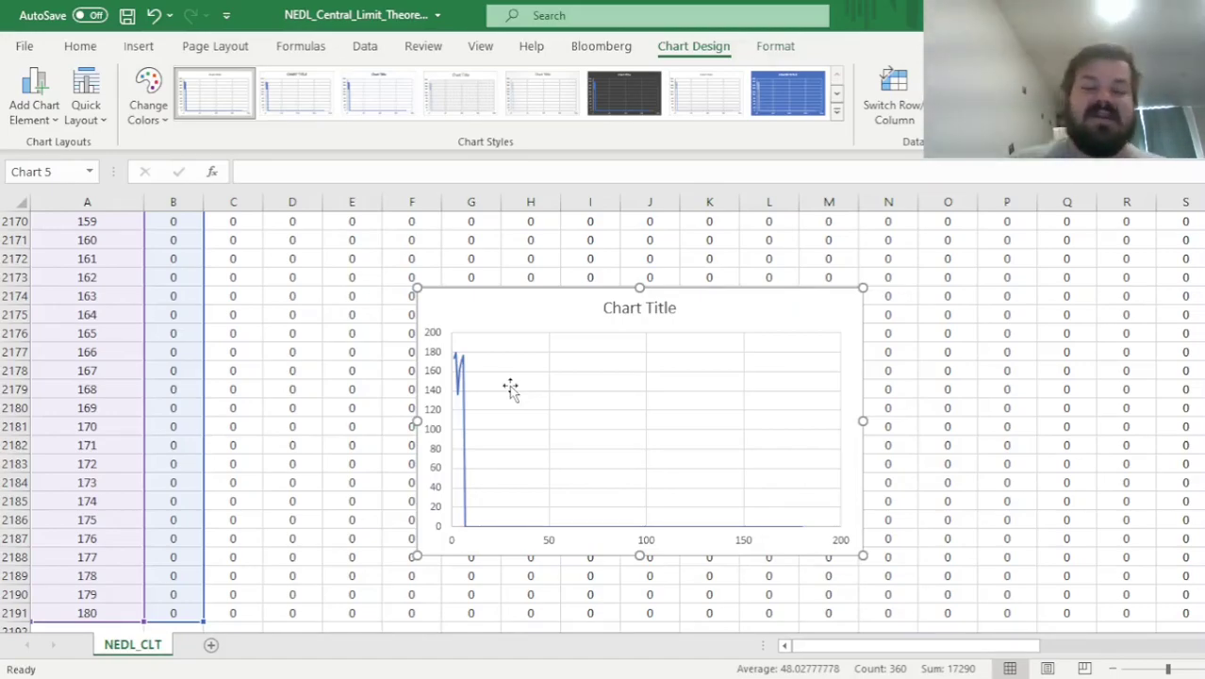
left_click(630, 313)
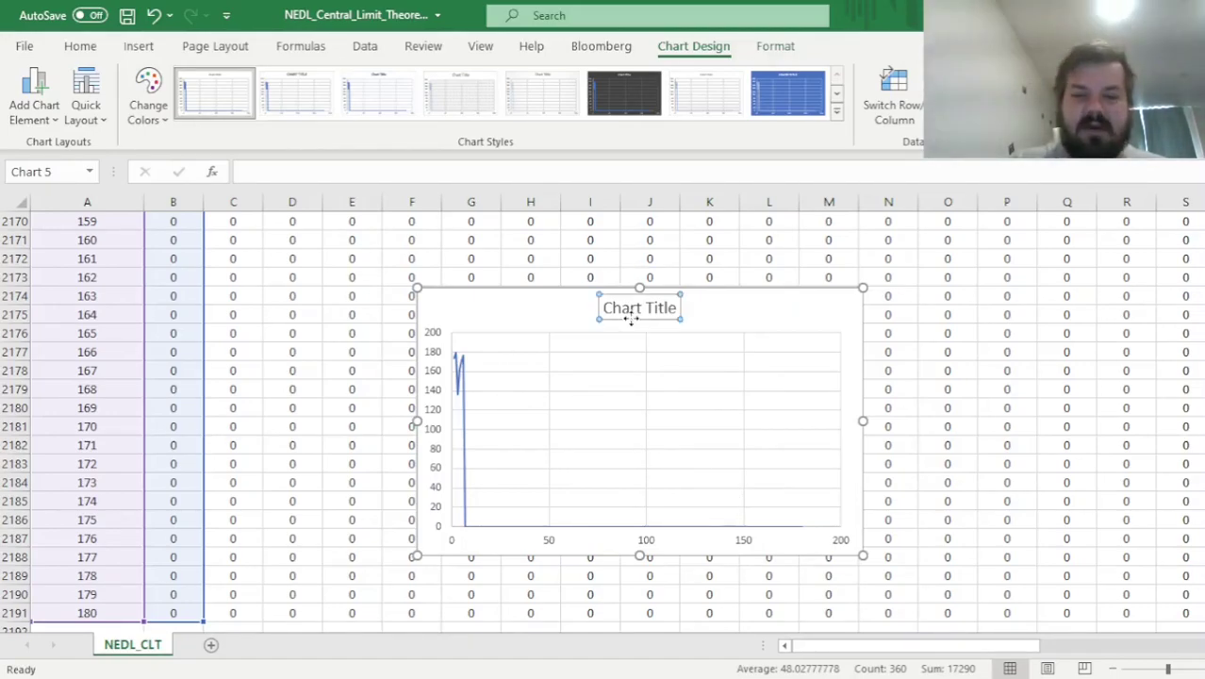
key("Delete")
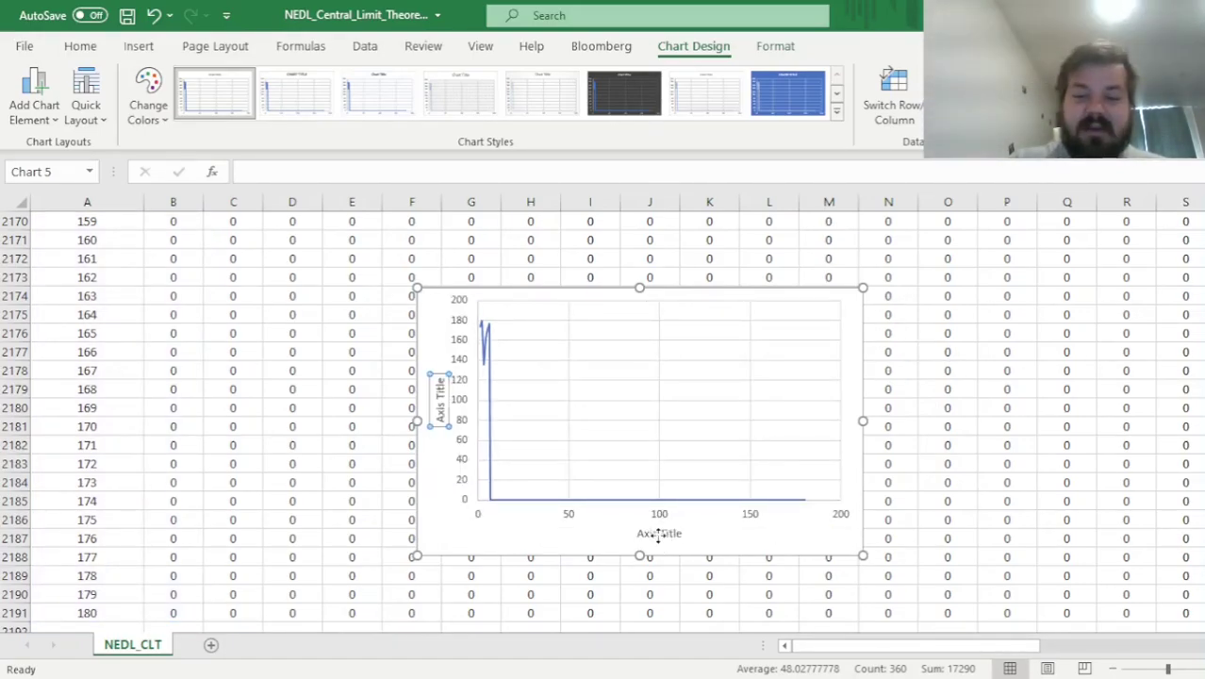
Step: Title the chart's horizontal axis "score" and its vertical axis "number of realisations"
left_click(657, 534)
triple_click(665, 534)
type("score")
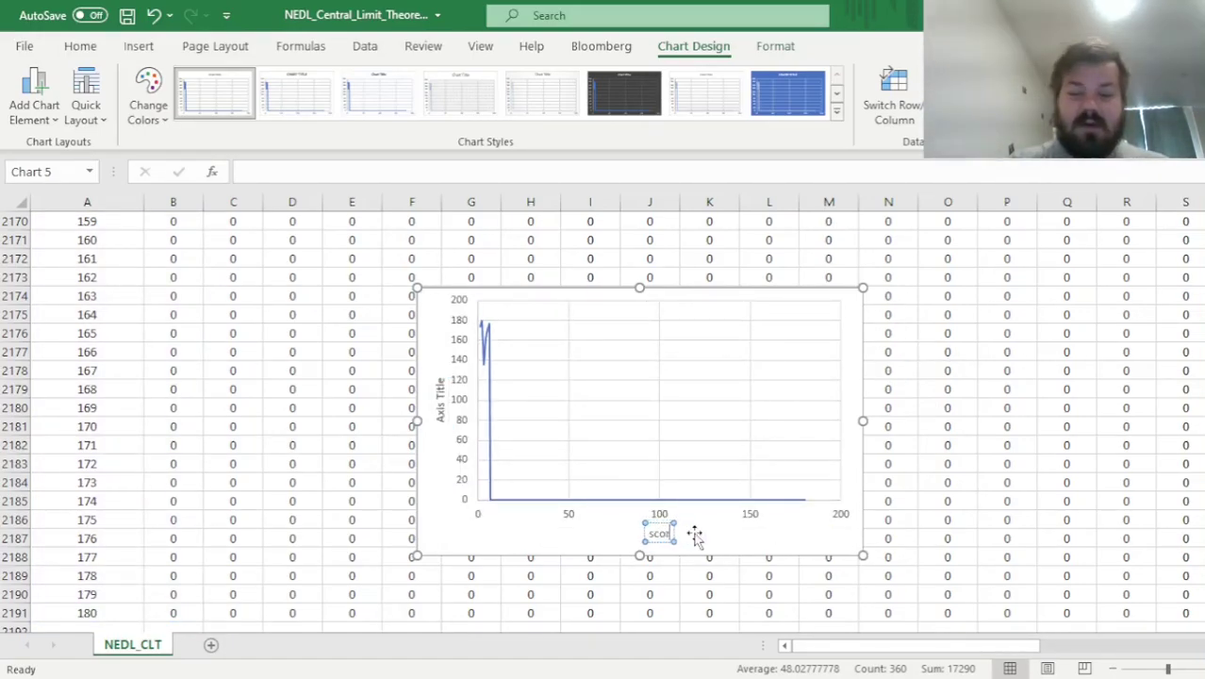
left_click(439, 405)
triple_click(439, 401)
type("number of reali")
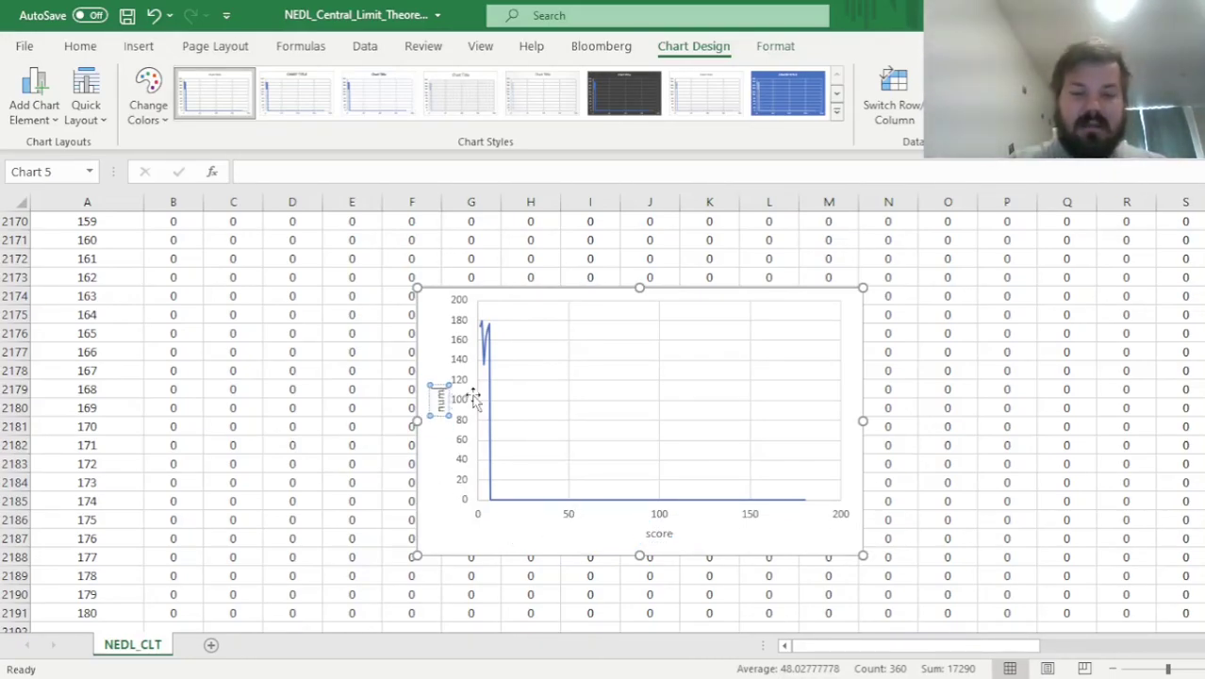
type("sations")
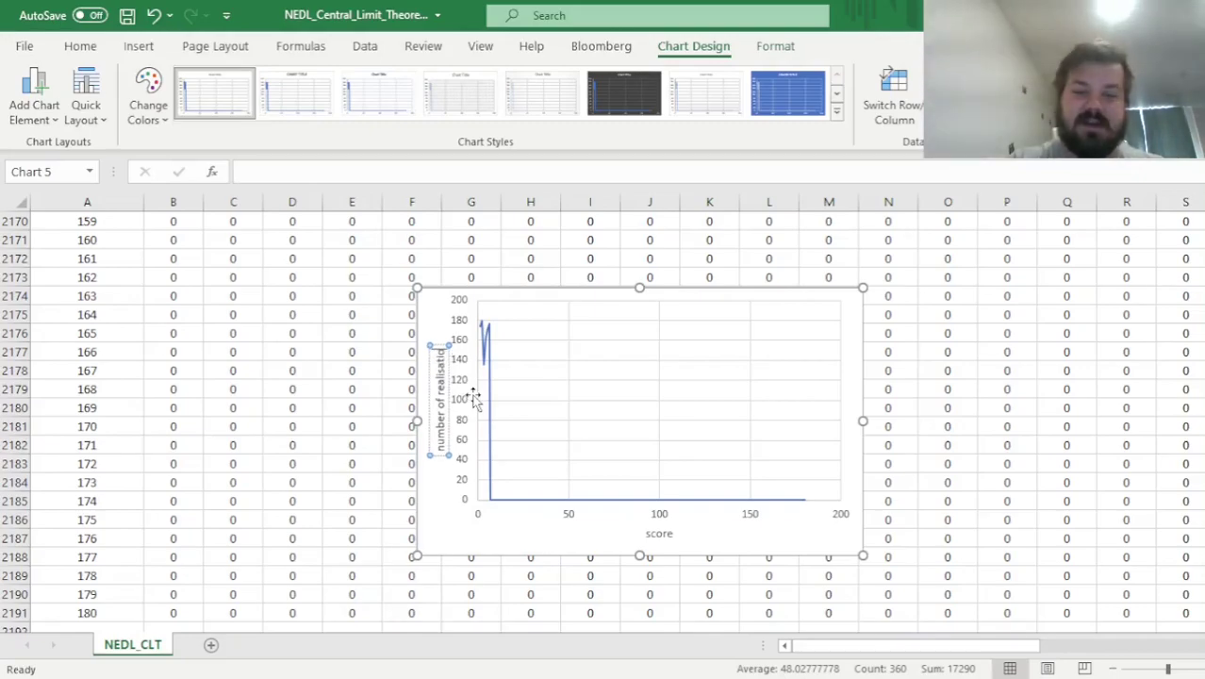
left_click(312, 371)
Step: Shift the chart's plotted values from column B to the two-dice counts in C2012:C2191 and examine the curve
left_click(497, 462)
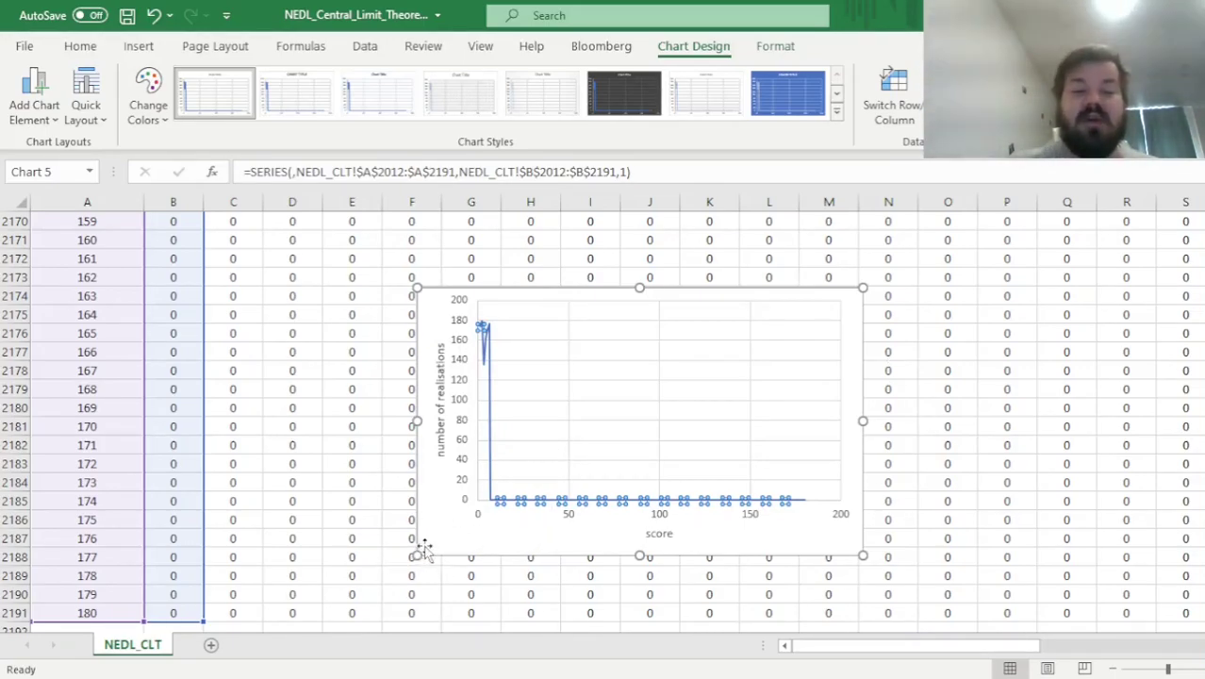
left_click_drag(179, 622, 235, 622)
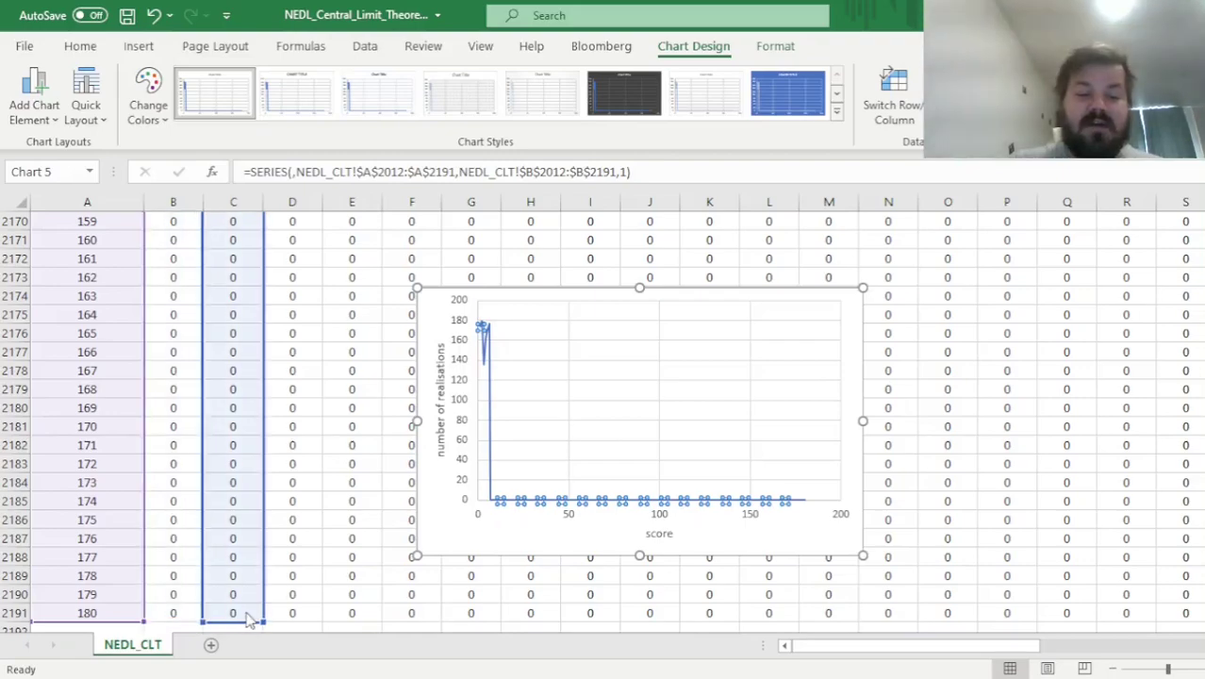
left_click(551, 468)
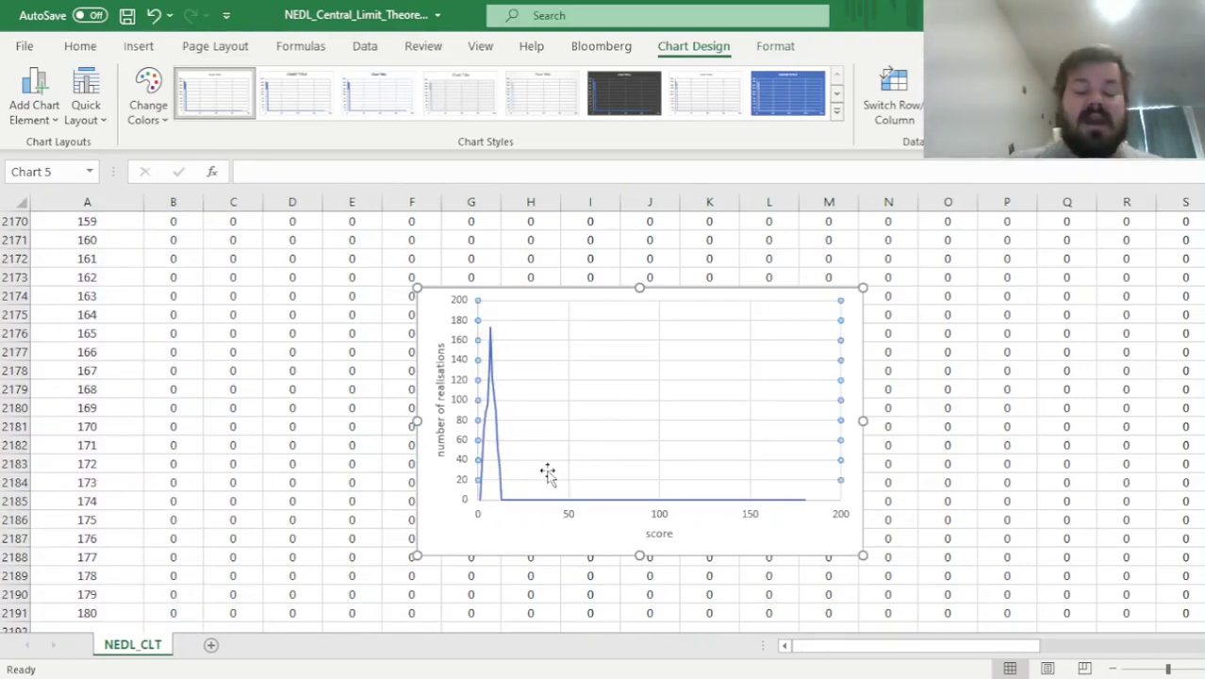
left_click(524, 540)
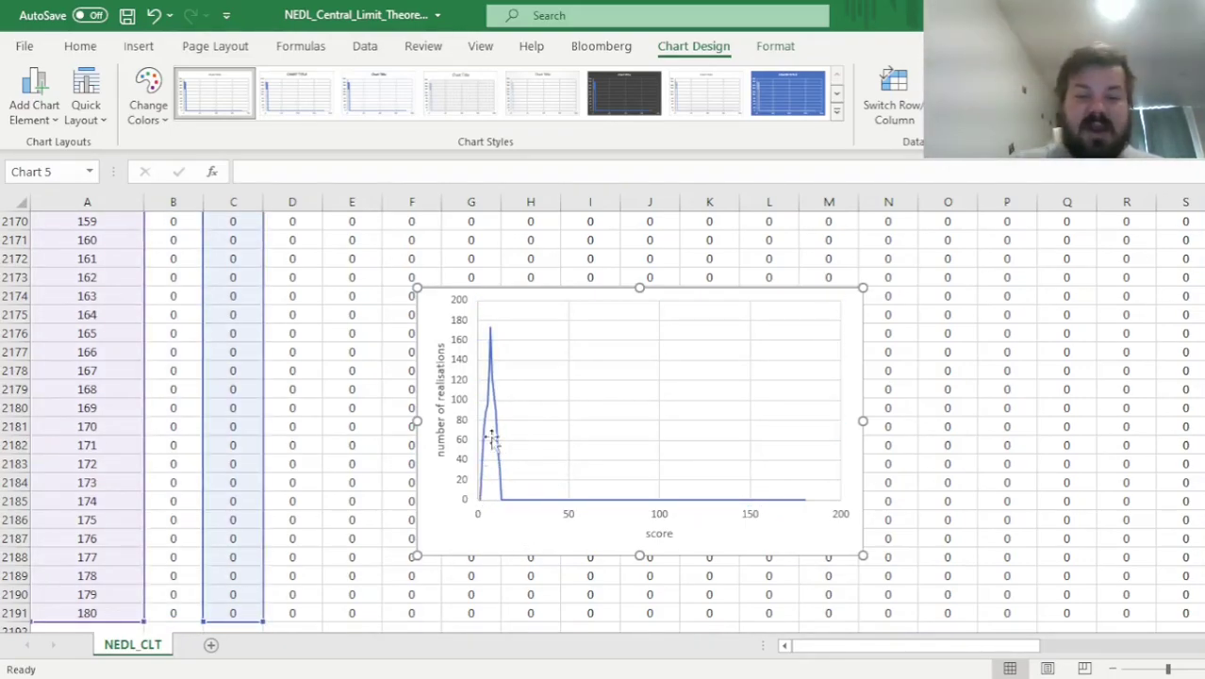
left_click(492, 336)
left_click(520, 379)
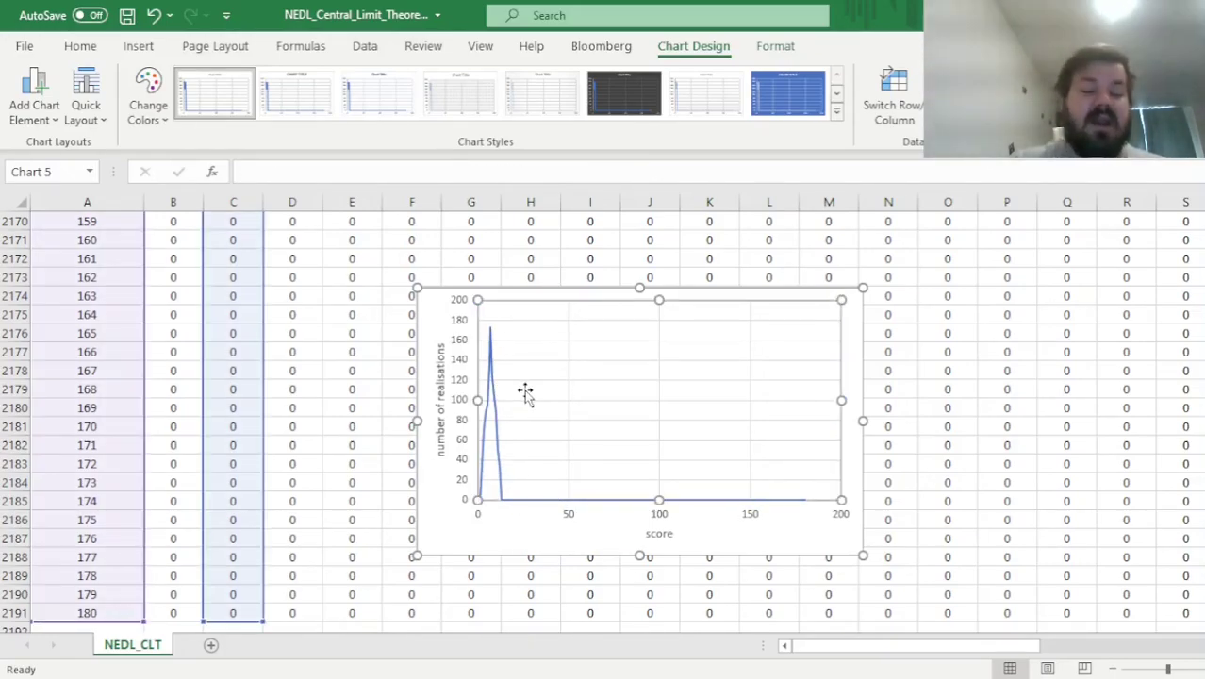
Step: Shift the plotted series to the three-dice counts in column D, and after that to the ten-dice counts in column K, comparing the curves
left_click_drag(231, 621, 288, 618)
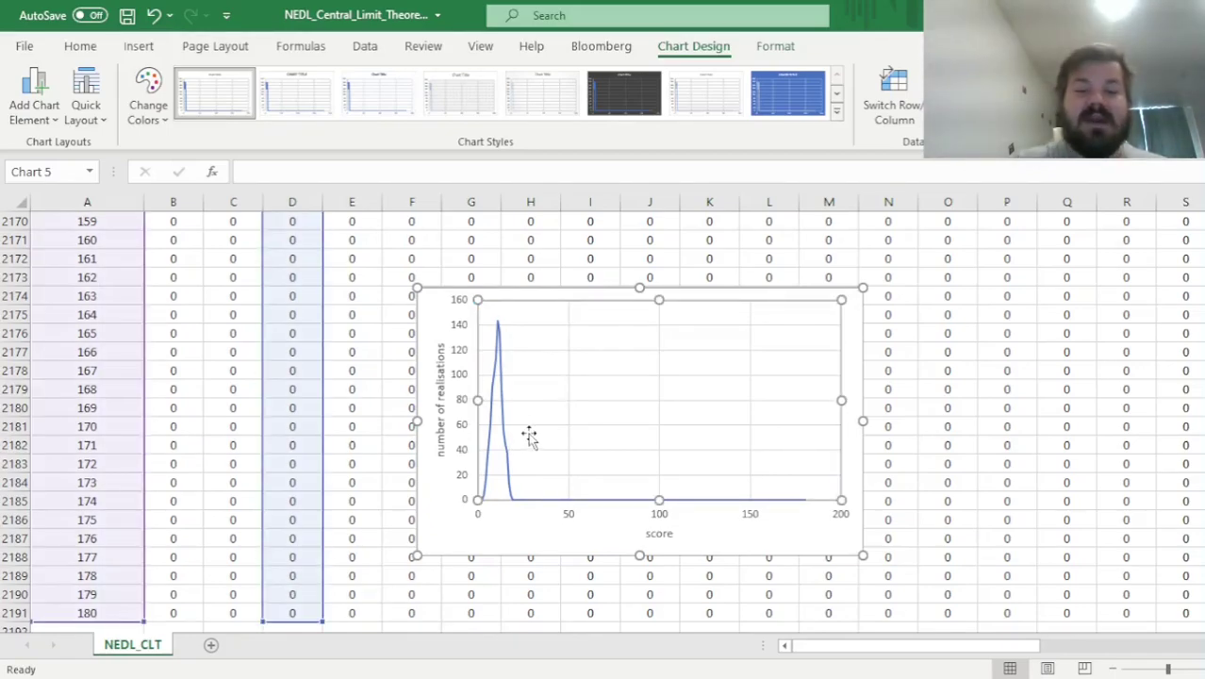
left_click(519, 519)
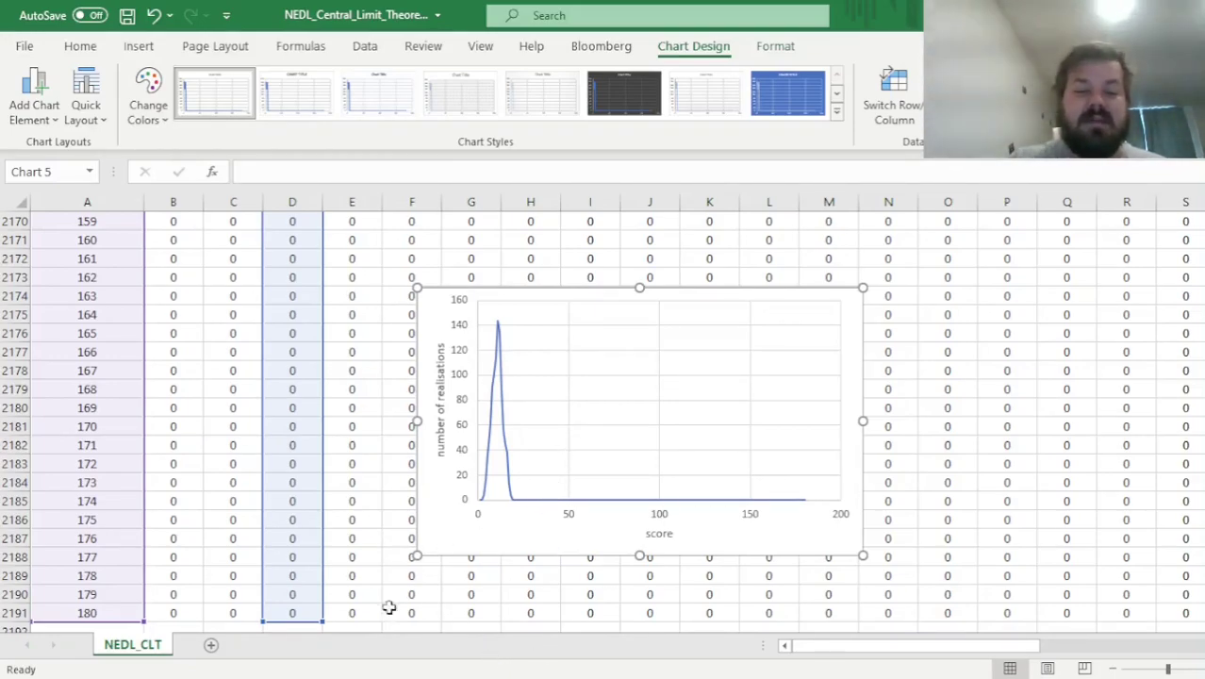
left_click_drag(296, 620, 706, 627)
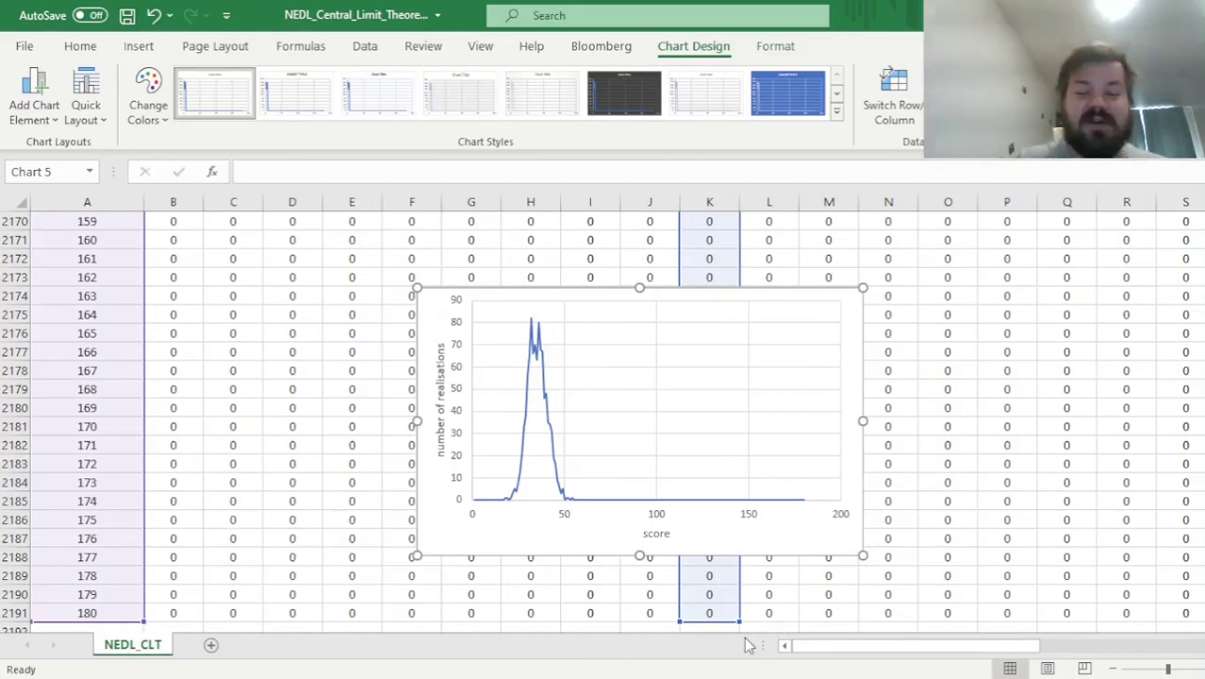
Step: Shift the chart's plotted values to the 30-dice counts in AE2012:AE2191, examine the distribution's shape and deselect the chart
left_click_drag(699, 622, 892, 613)
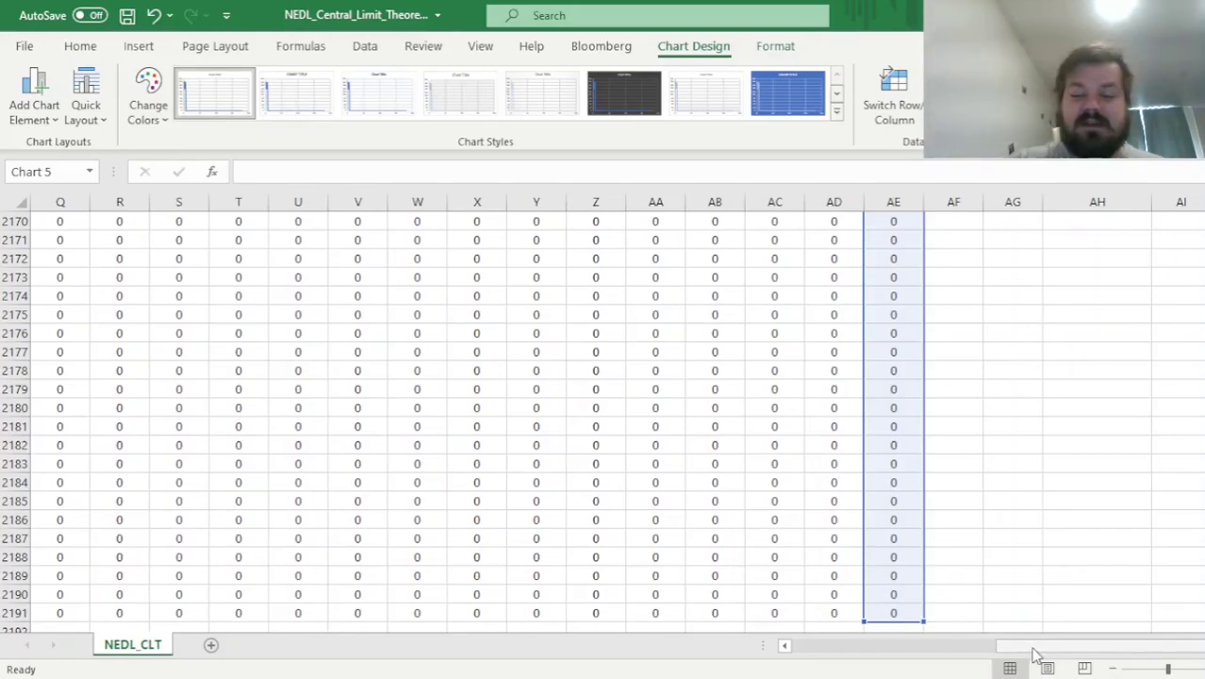
left_click_drag(1035, 651, 641, 652)
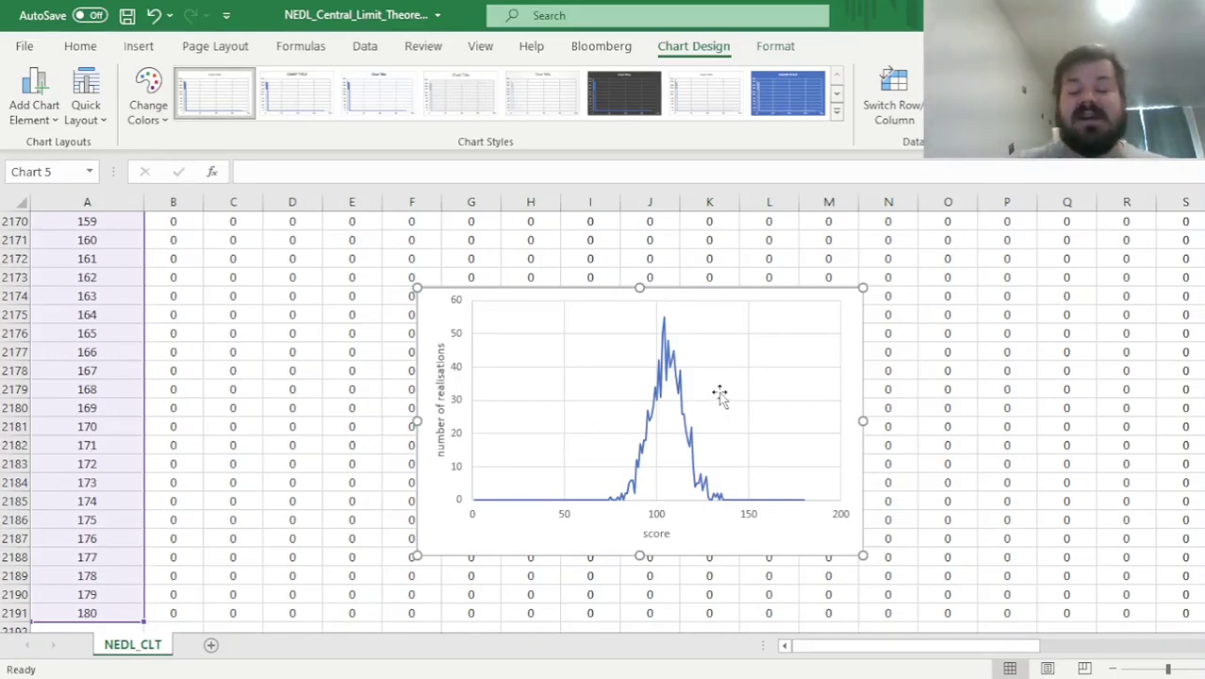
left_click(931, 445)
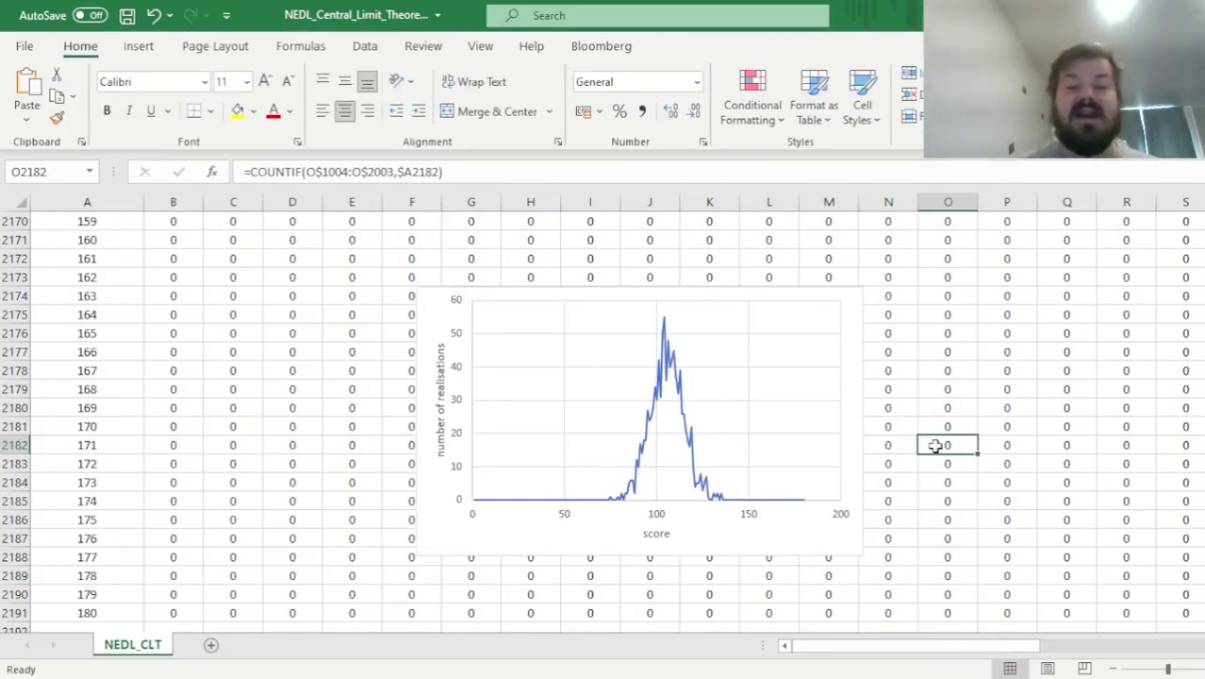